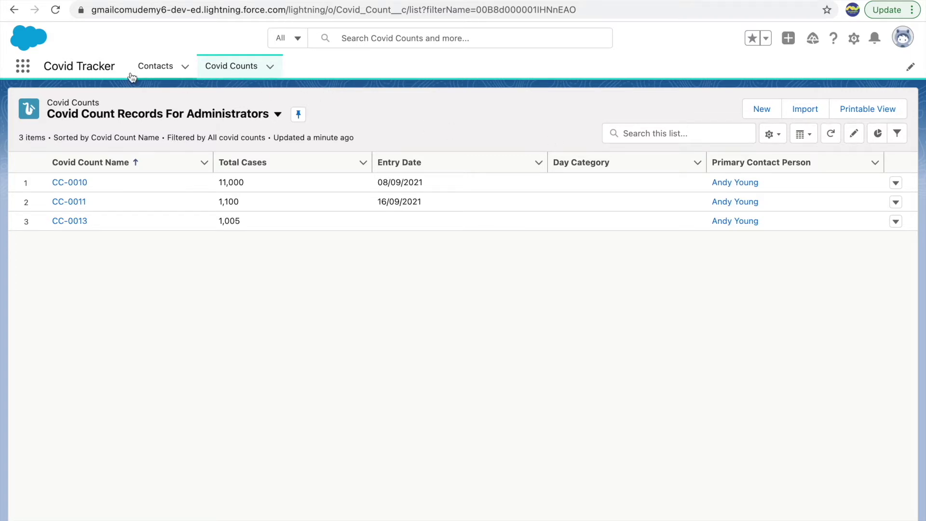
Create a new Covid Count record of type Delta Variant One and try to save it with all fields empty.
click(217, 67)
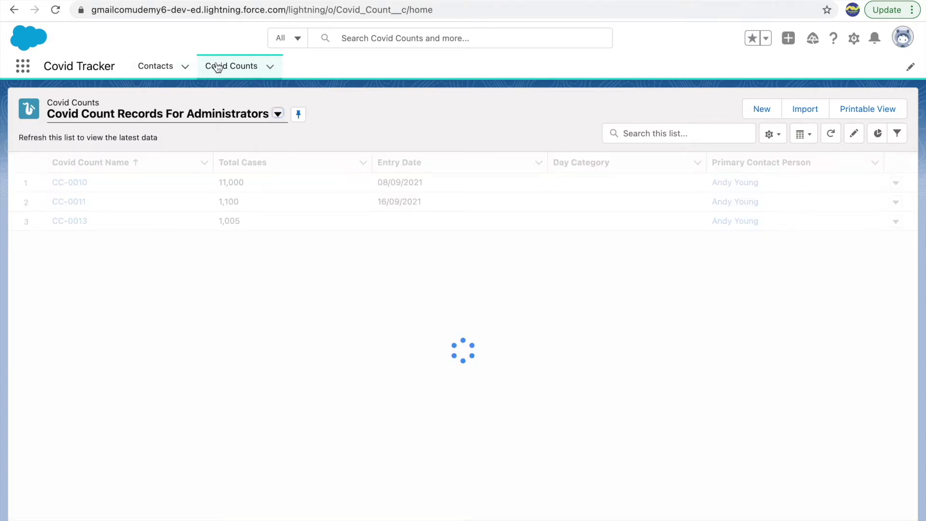
click(760, 116)
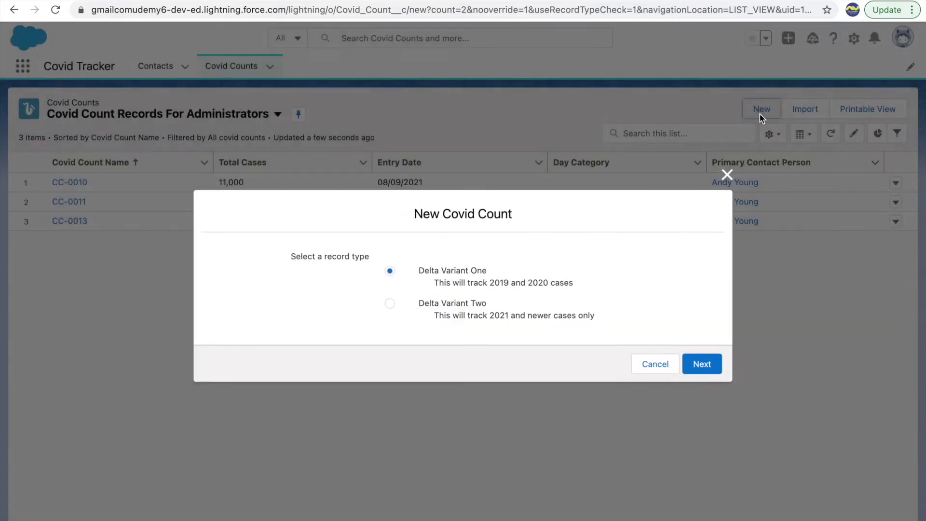
click(705, 364)
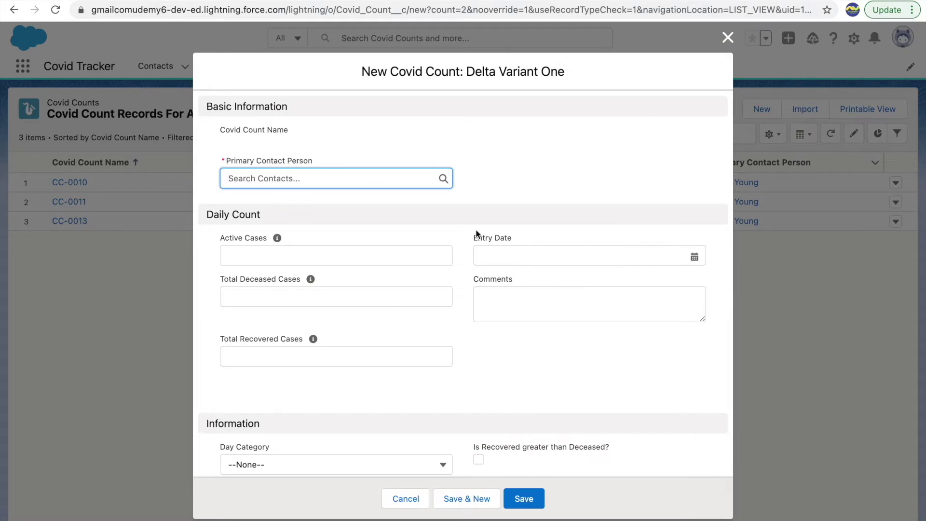
scroll(473, 391, down, 1)
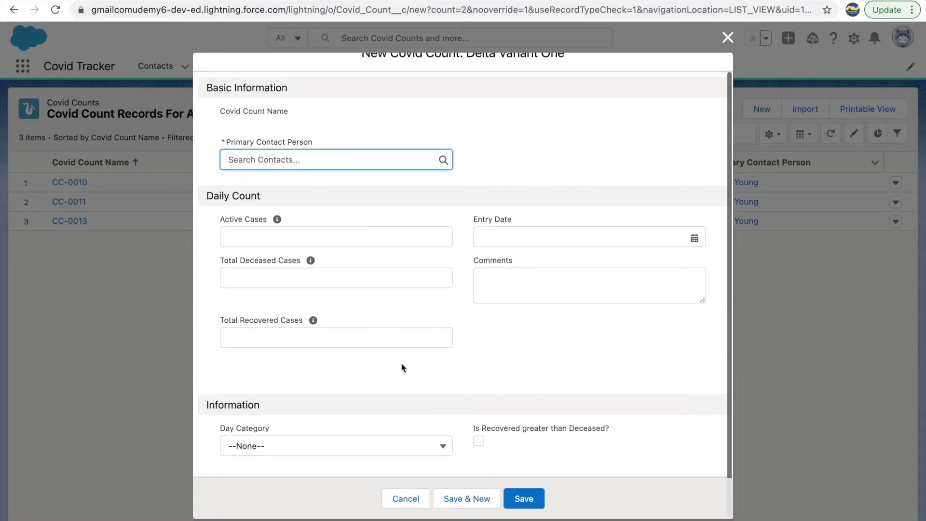
click(476, 371)
click(525, 498)
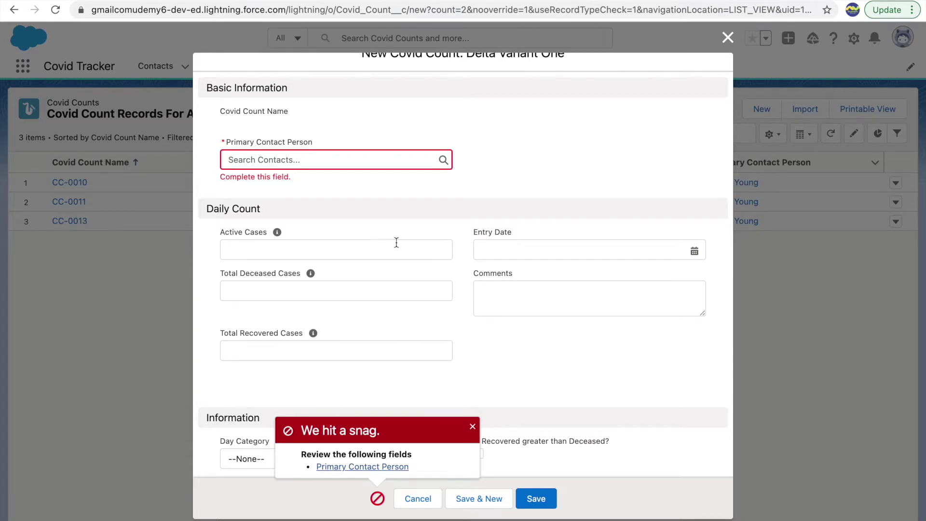
click(315, 163)
click(509, 169)
click(378, 165)
click(522, 172)
click(512, 251)
click(550, 174)
click(530, 246)
click(572, 169)
scroll(548, 172, up, 1)
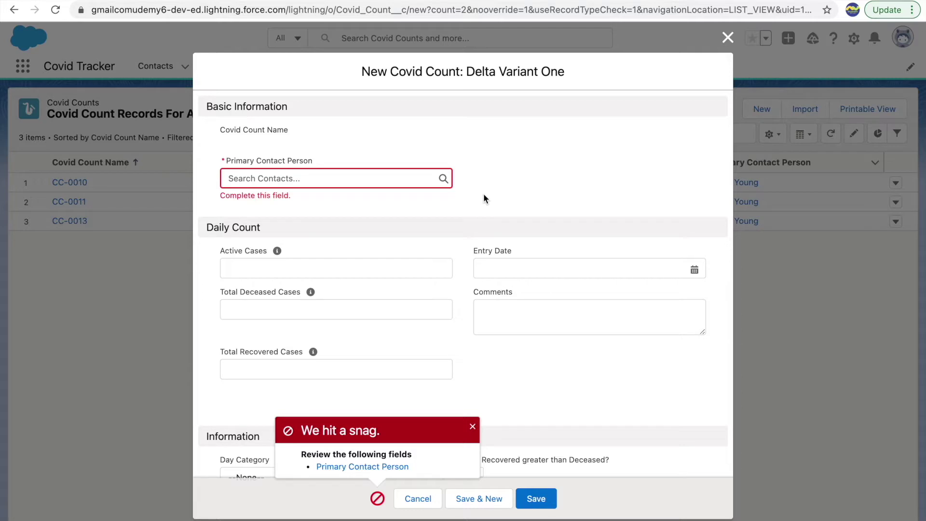
Set the new record's Entry Date to 10/09/2021, then close the form without saving.
click(527, 267)
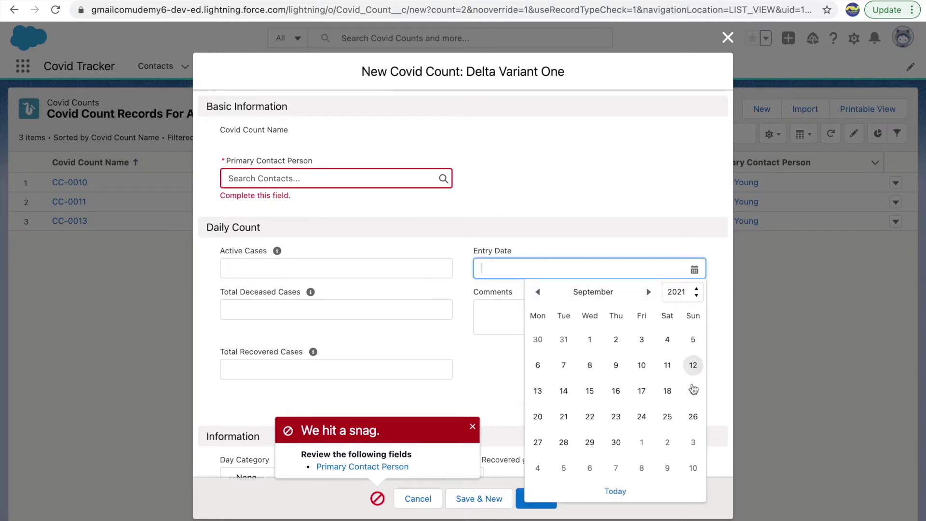
click(642, 366)
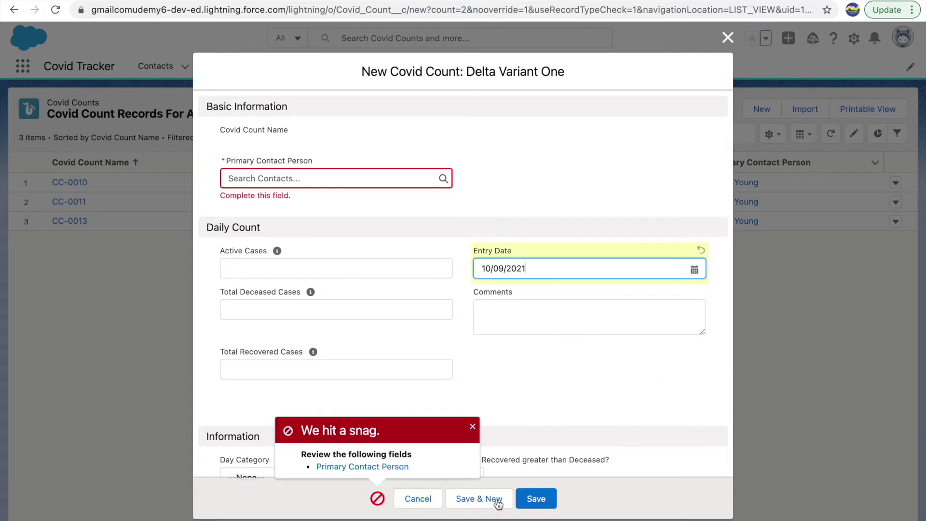
double_click(538, 269)
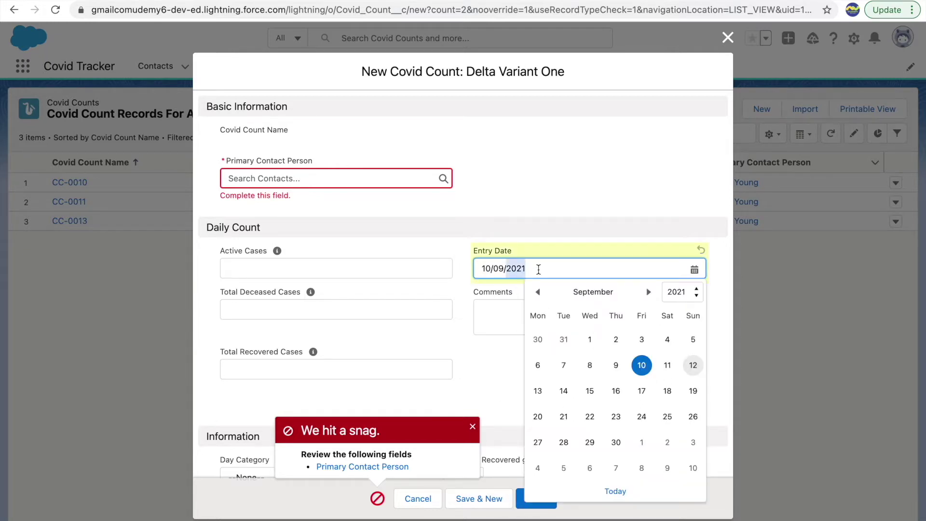
click(550, 220)
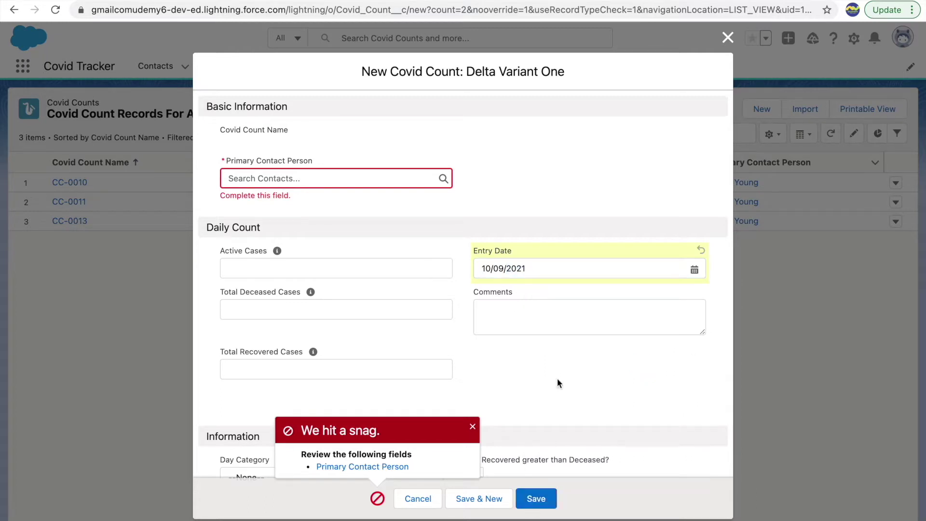
click(533, 270)
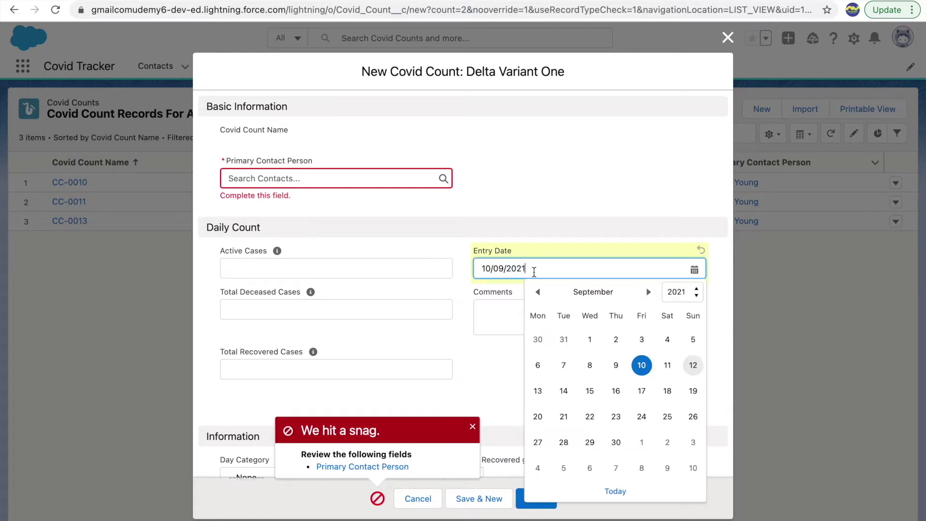
click(513, 203)
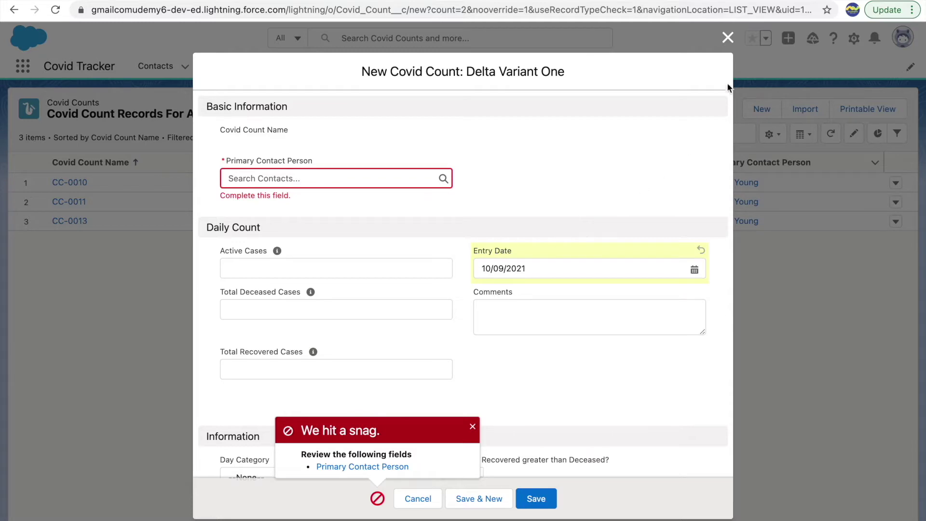
click(726, 38)
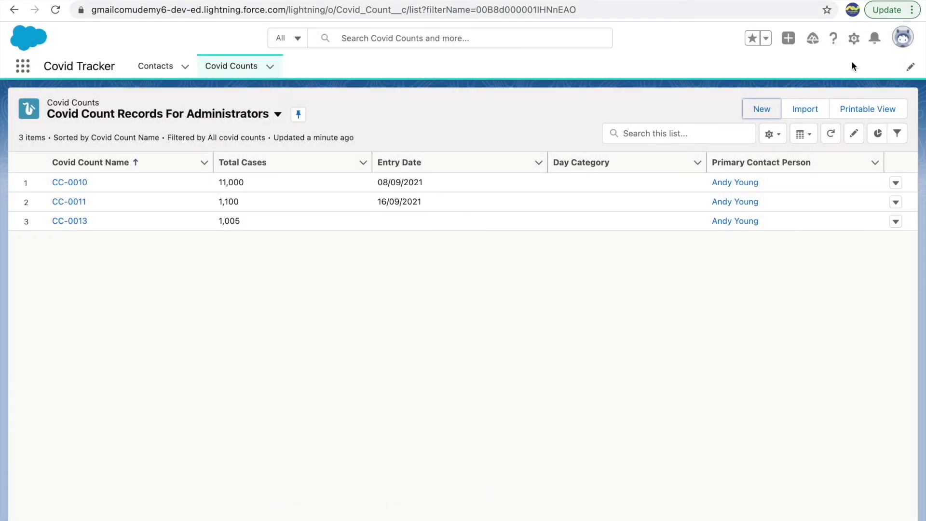
Open the Covid Count object's validation rules in Setup and start a new rule.
click(854, 39)
click(793, 75)
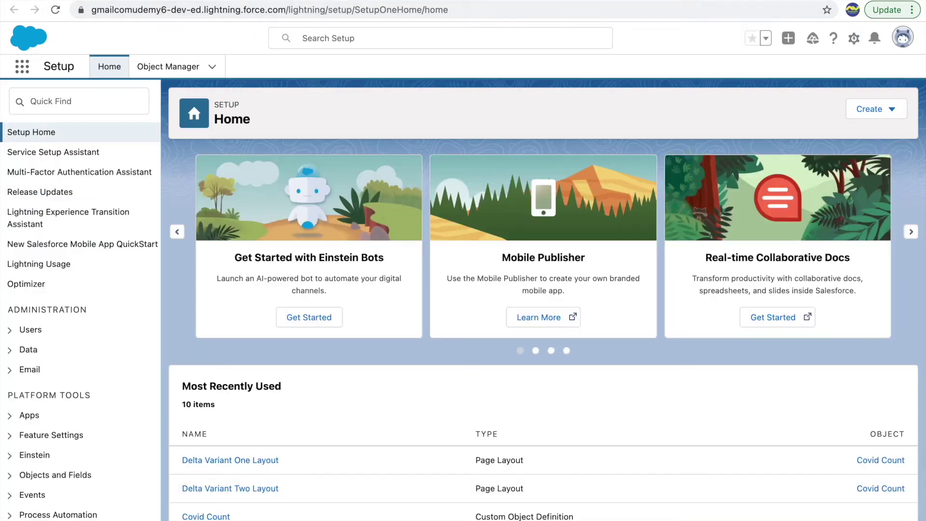
click(180, 64)
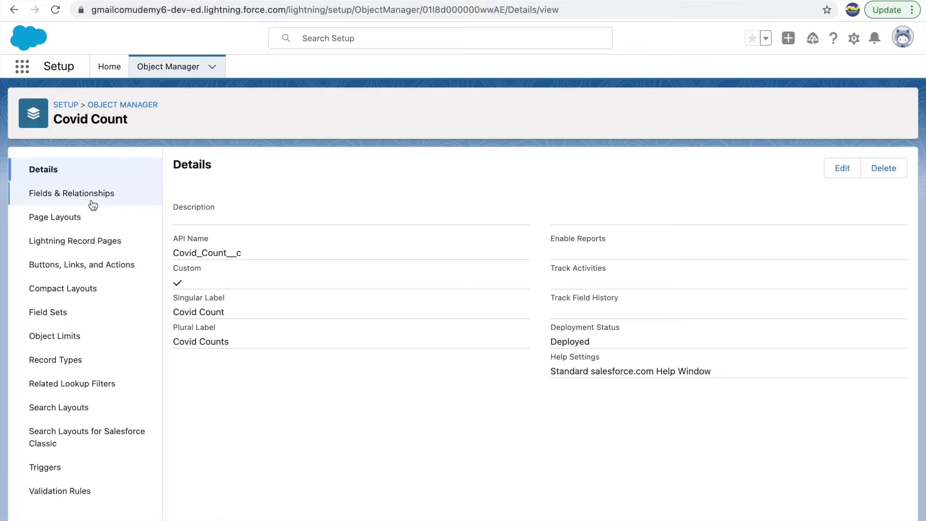
click(75, 493)
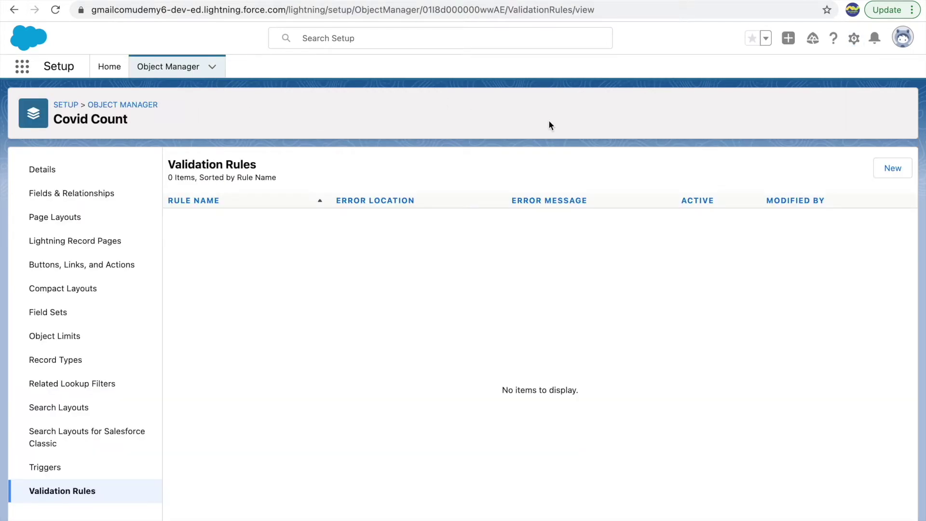
click(888, 173)
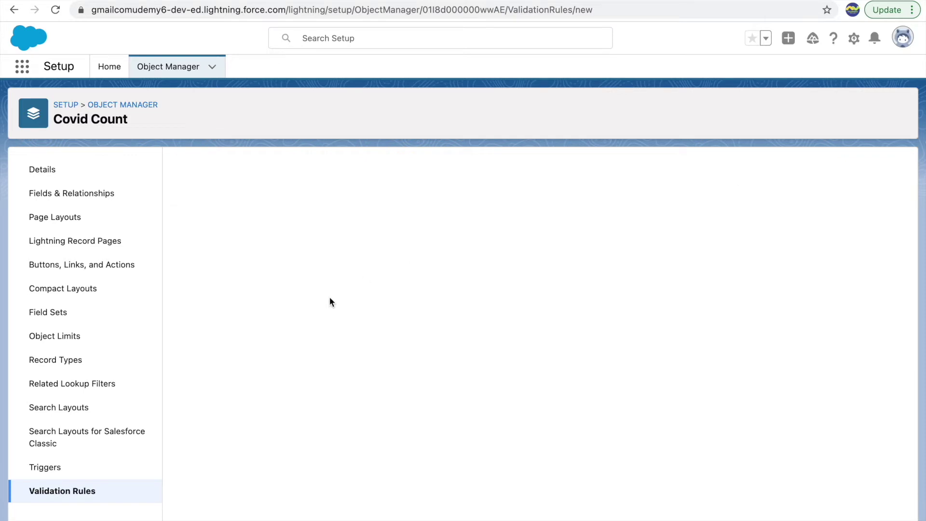
Examine the new validation rule form, including its error condition formula, error message and error location fields.
scroll(392, 313, down, 2)
scroll(391, 311, down, 3)
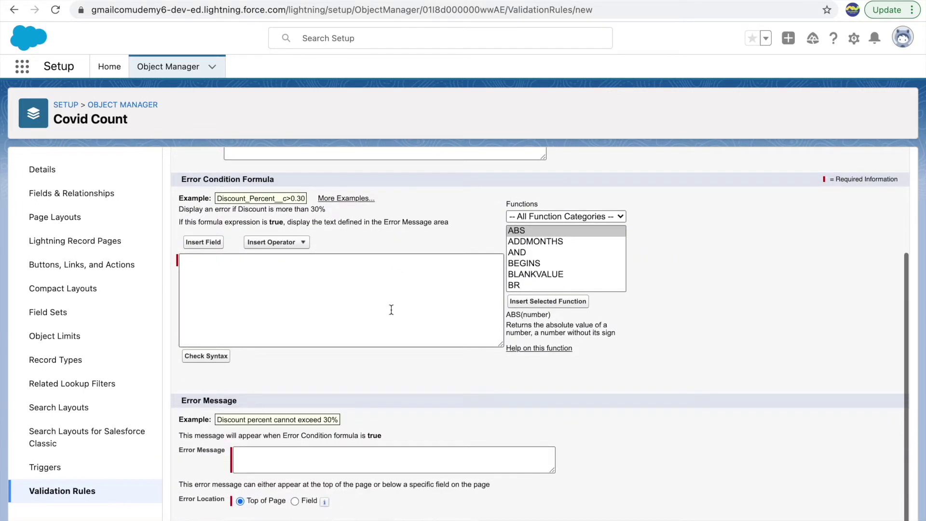
scroll(213, 365, up, 3)
click(213, 365)
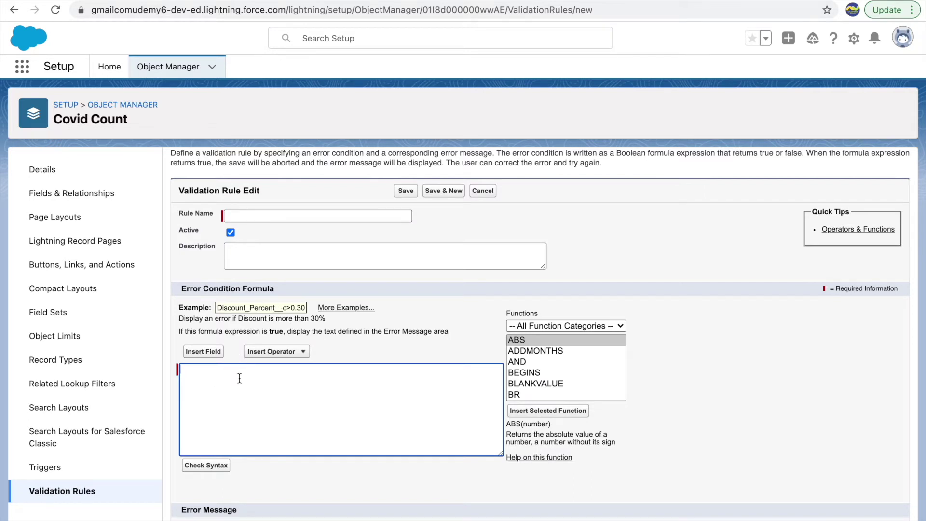
scroll(247, 394, down, 3)
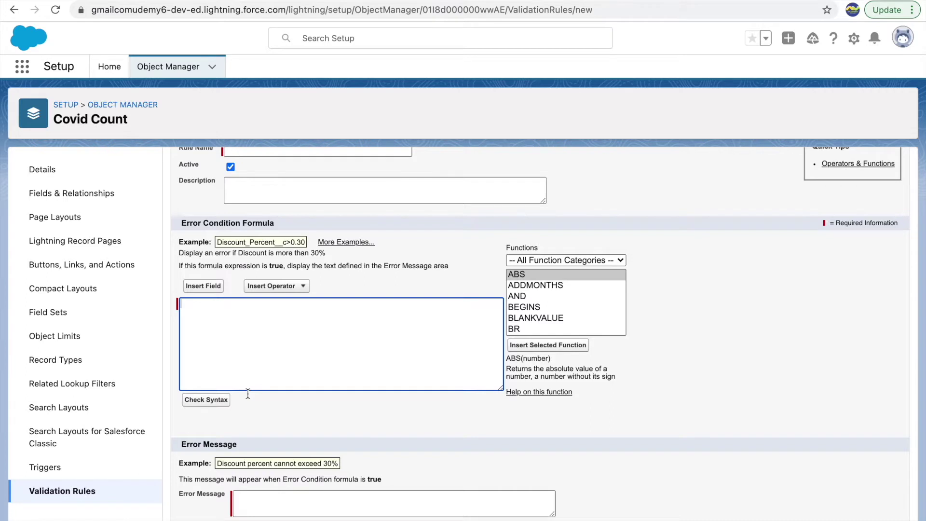
scroll(247, 393, down, 2)
click(263, 456)
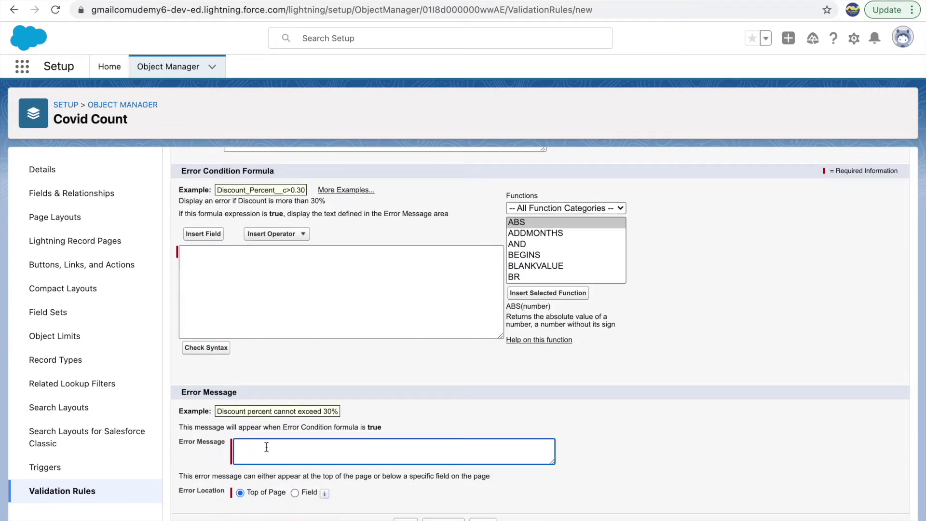
click(260, 319)
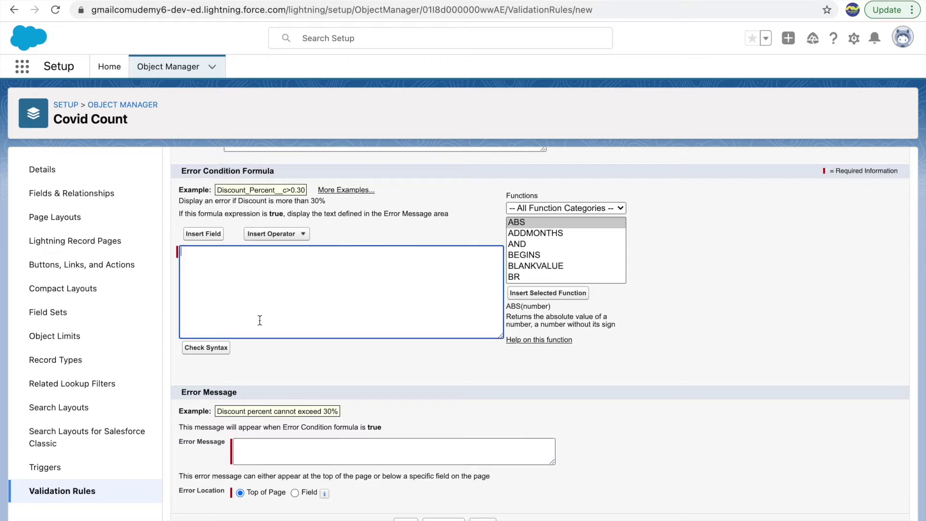
click(205, 492)
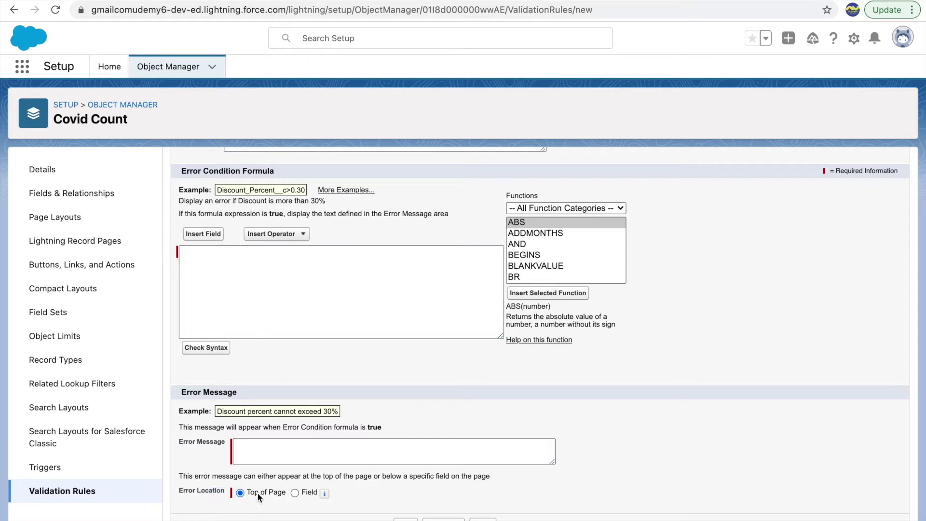
Set the rule's error location to the Entry Date field.
click(294, 492)
click(333, 492)
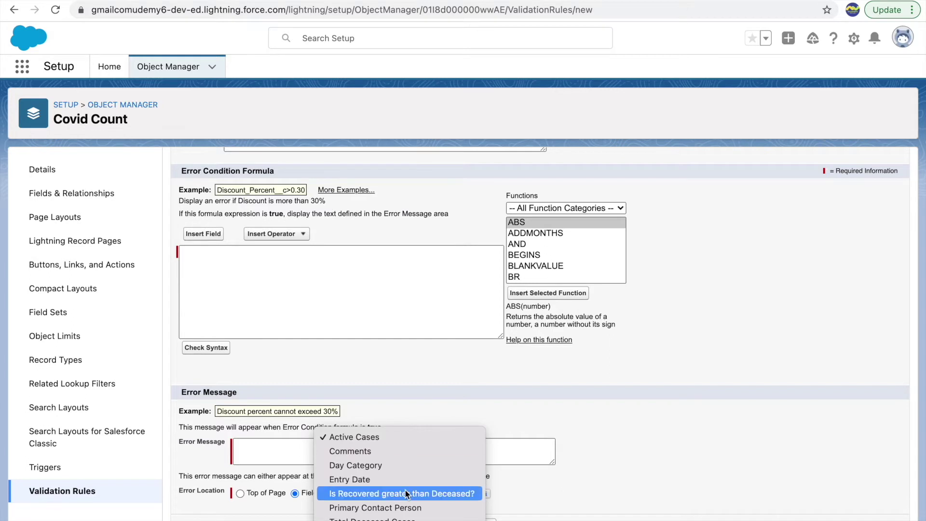
click(541, 479)
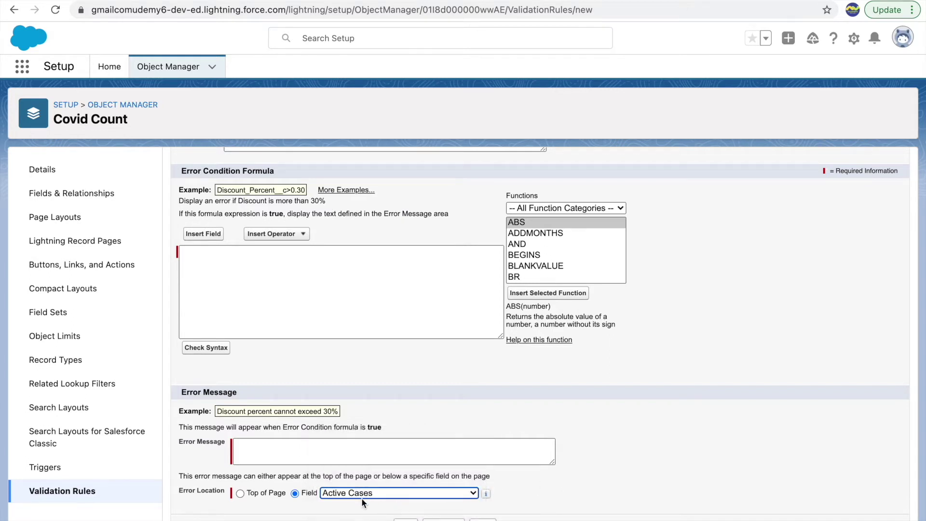
click(360, 496)
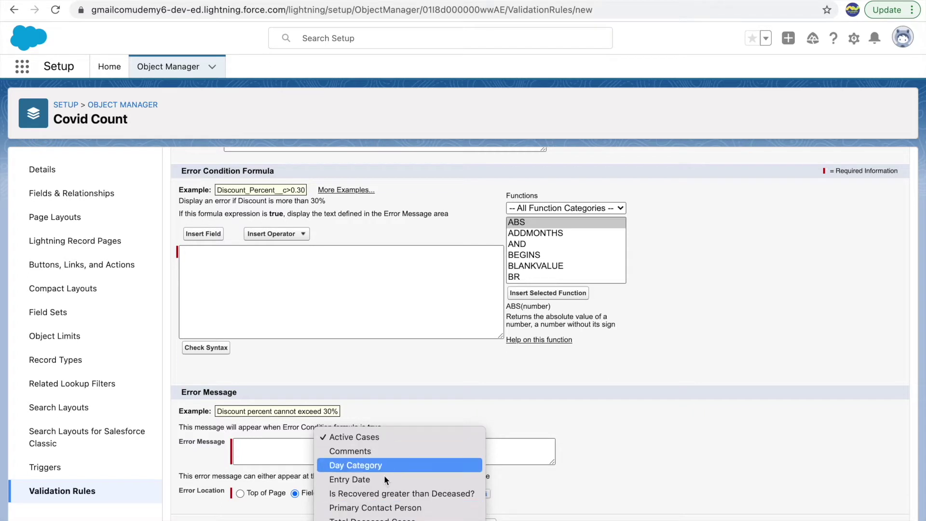
click(532, 491)
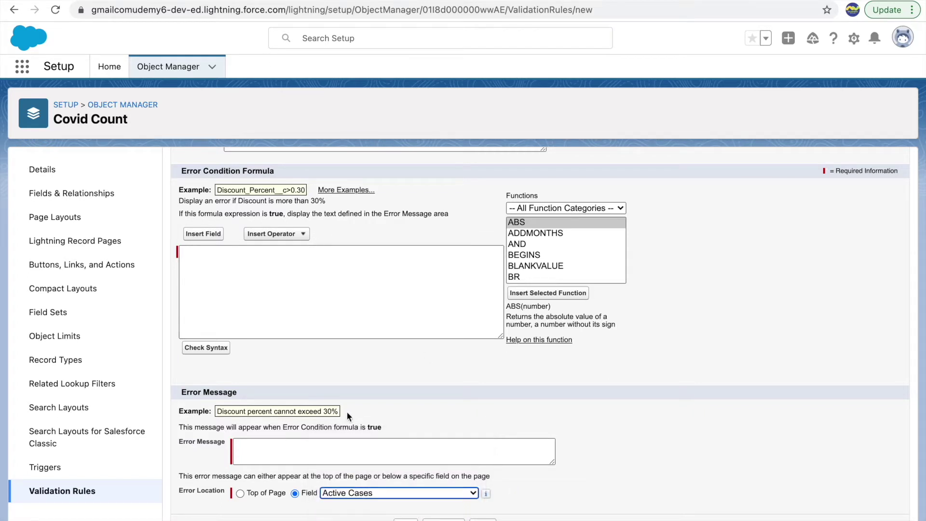
click(338, 487)
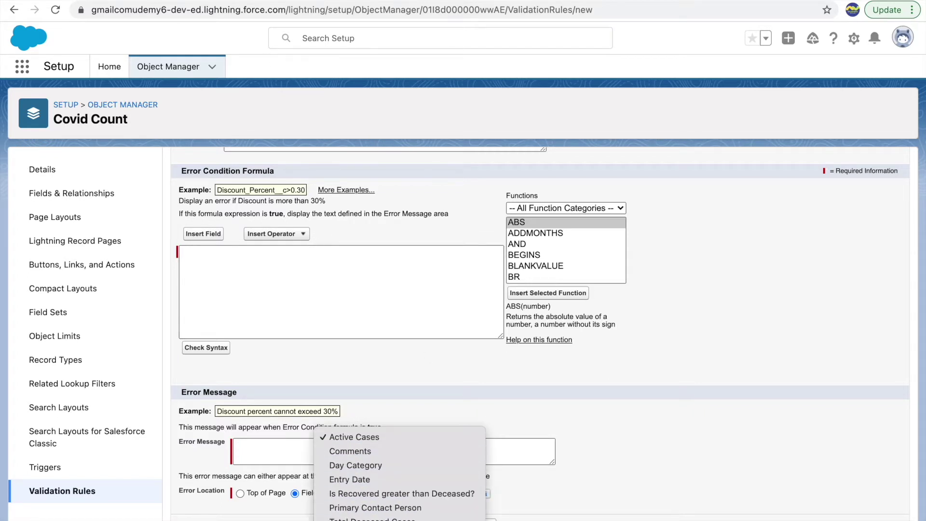
click(349, 479)
Enter "Entry Date should always be today's date" as the rule's error message.
click(312, 457)
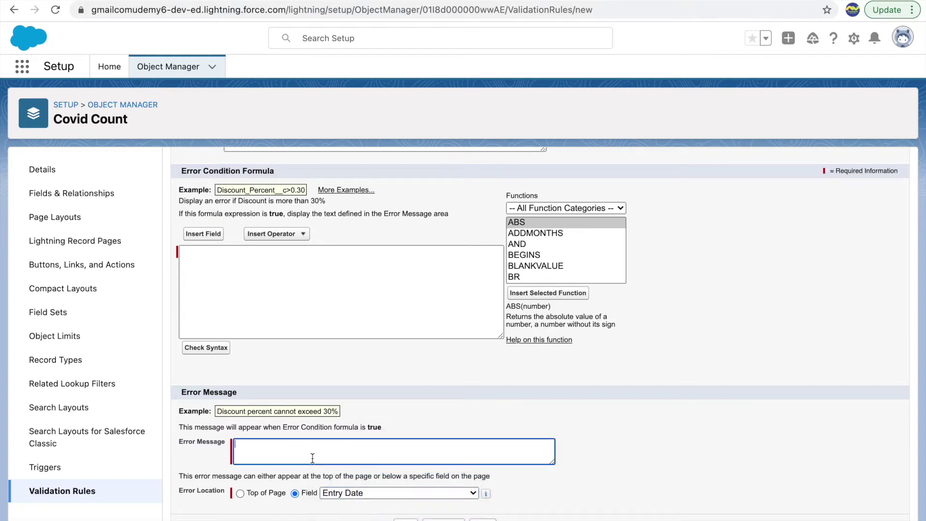
text(Entry Date should always be )
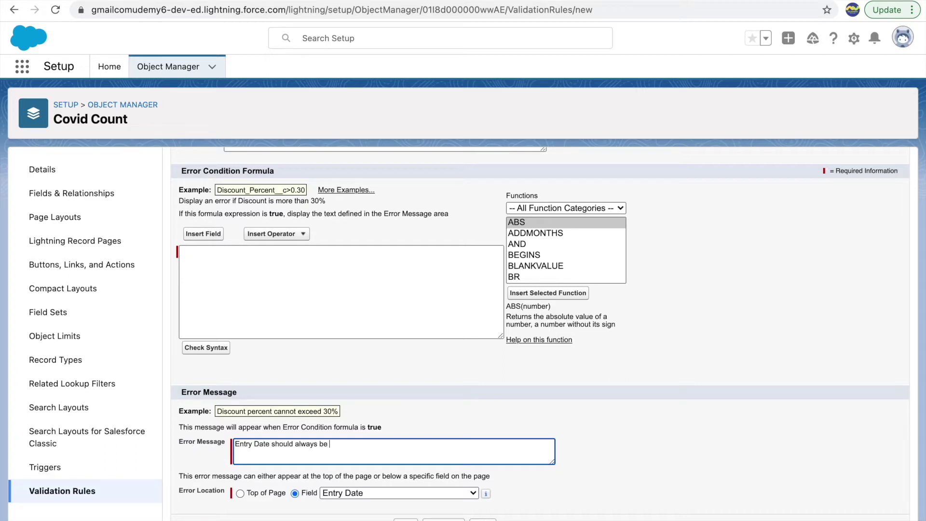
text(today's date)
click(552, 425)
scroll(389, 388, up, 3)
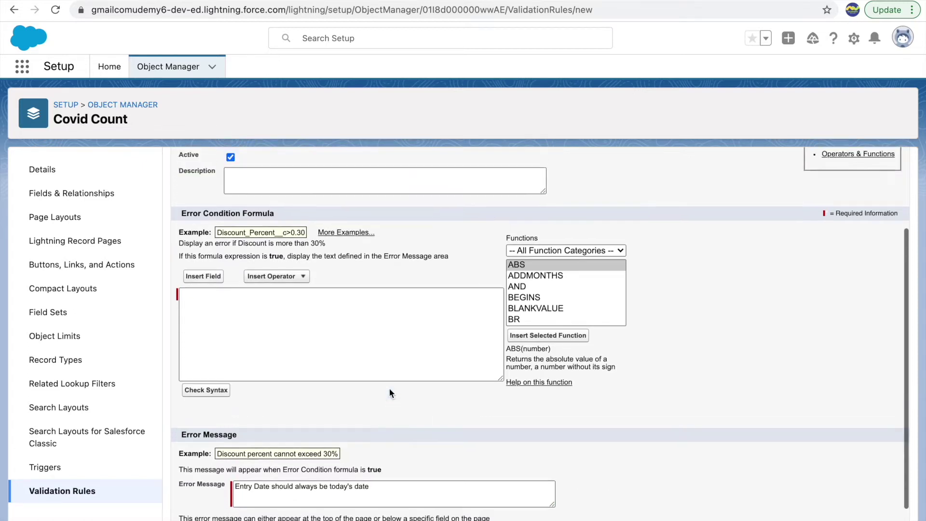
Name the validation rule "Entry Date cannot be past or future" and enter the description "Only allow today's date".
click(325, 378)
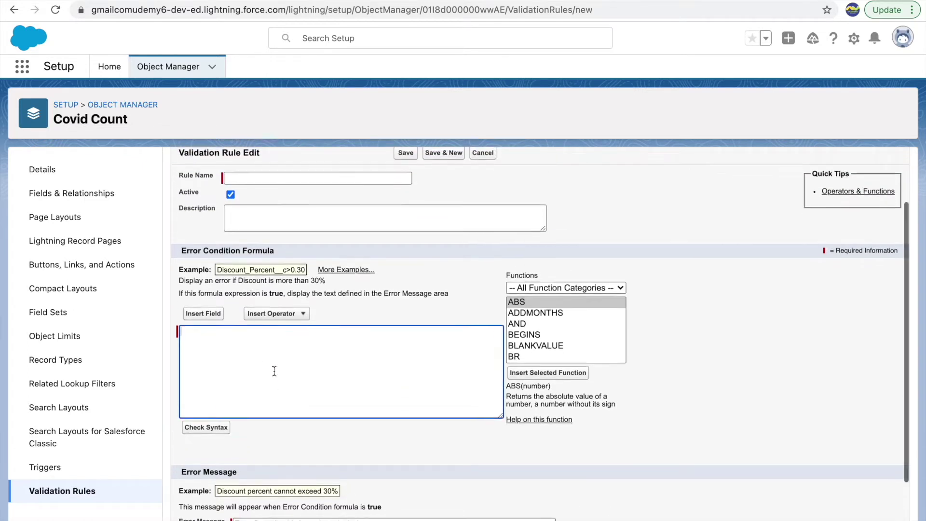
scroll(273, 372, up, 1)
click(252, 200)
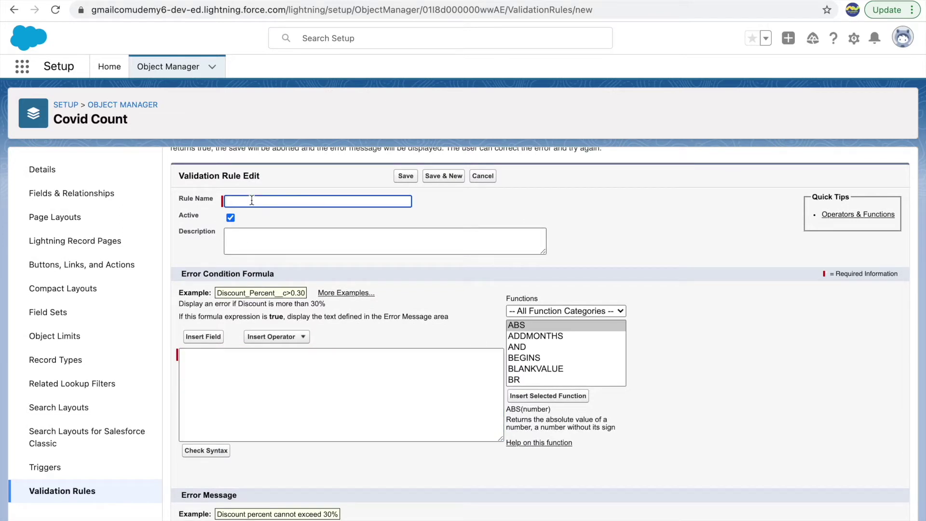
text(Entry Date cannot be past or future)
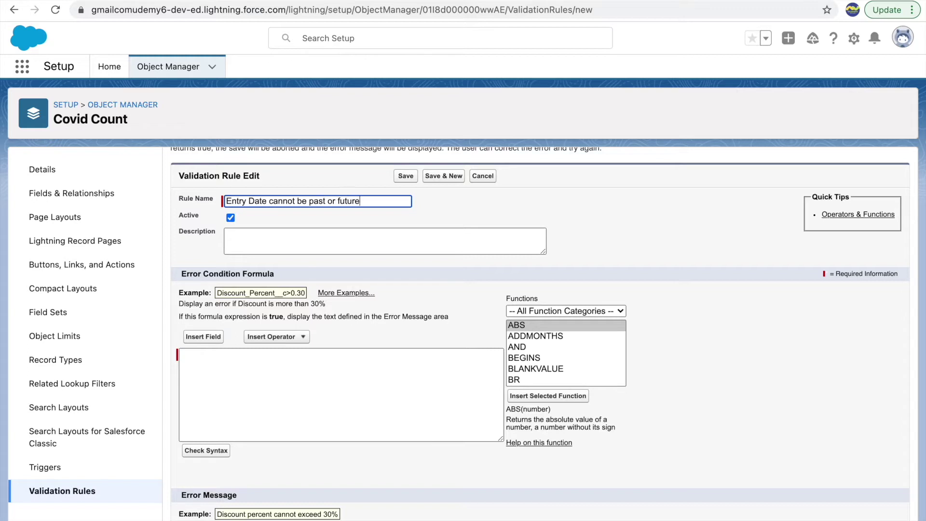
key(Tab)
click(260, 243)
text(Only allow tod)
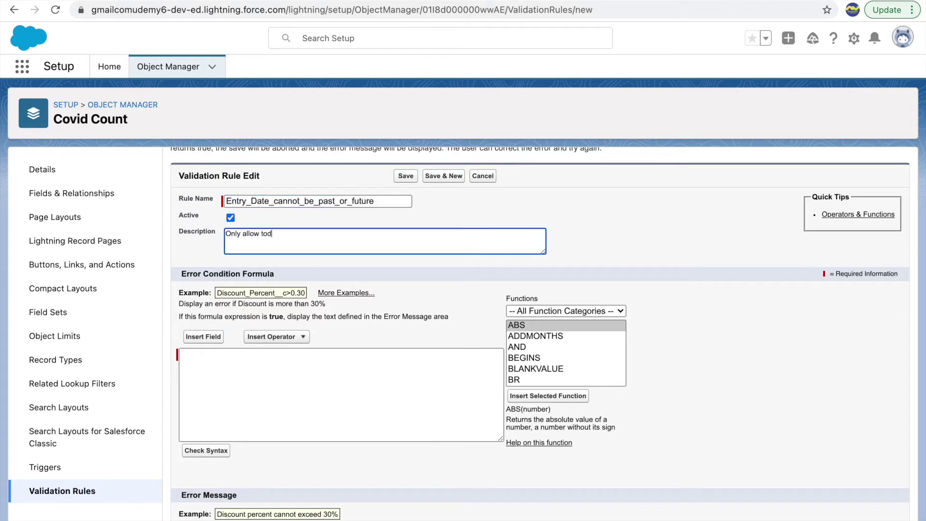
text(ay's date)
Insert the Covid Count Entry Date field into the error condition formula, followed by the text "should not be equal to todays' date".
click(255, 371)
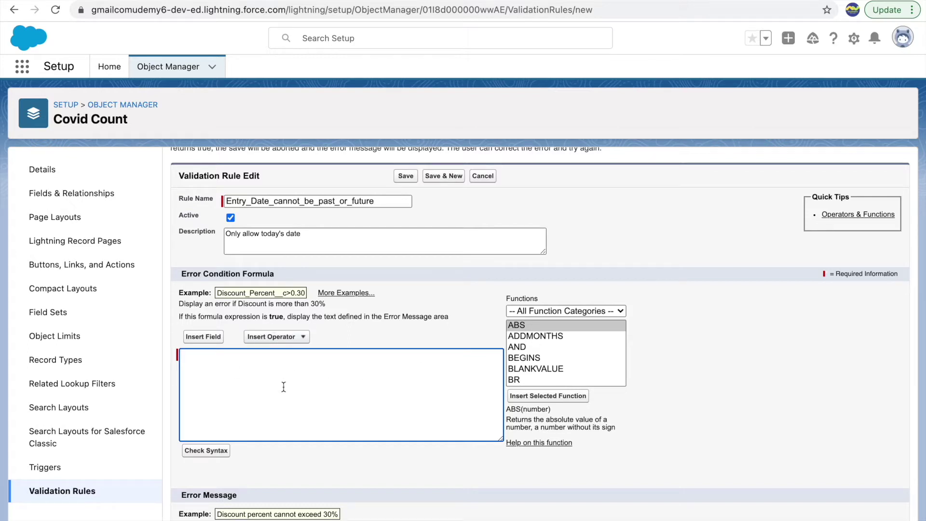
click(202, 337)
click(339, 297)
scroll(436, 330, down, 10)
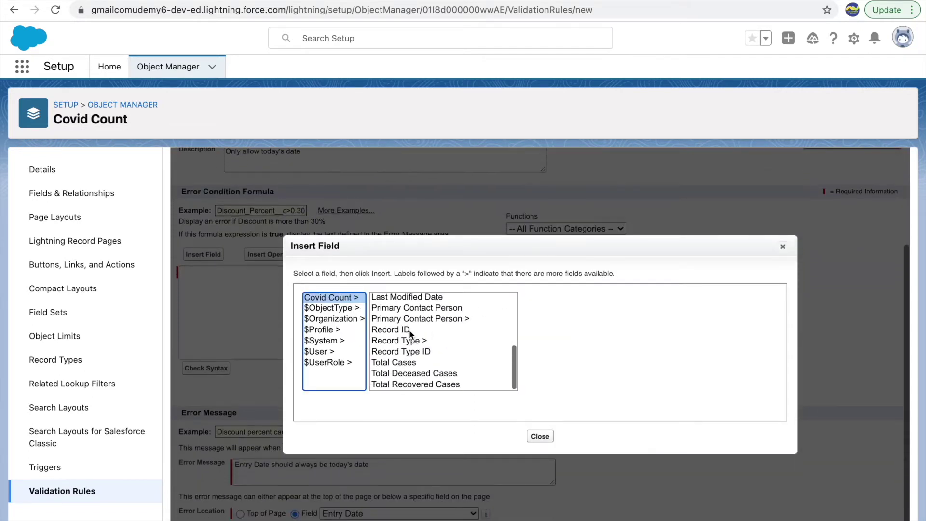
scroll(411, 333, up, 5)
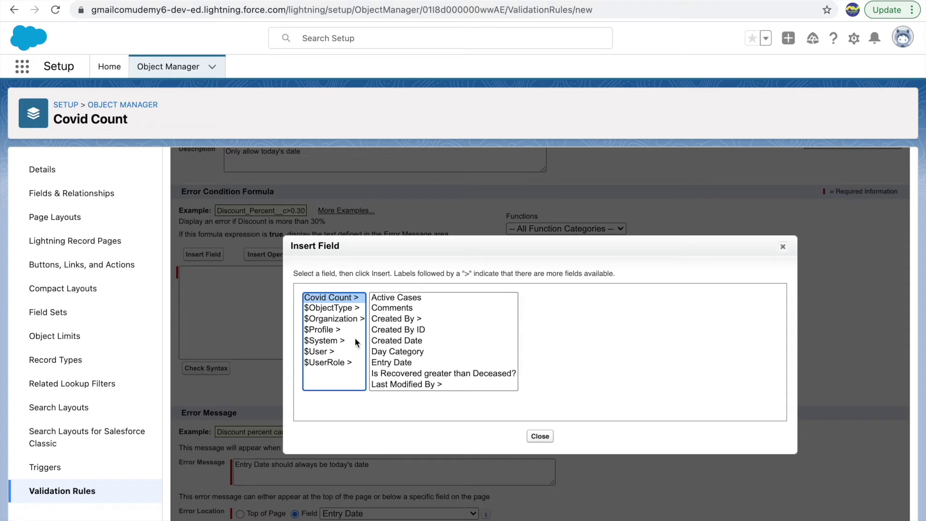
click(392, 362)
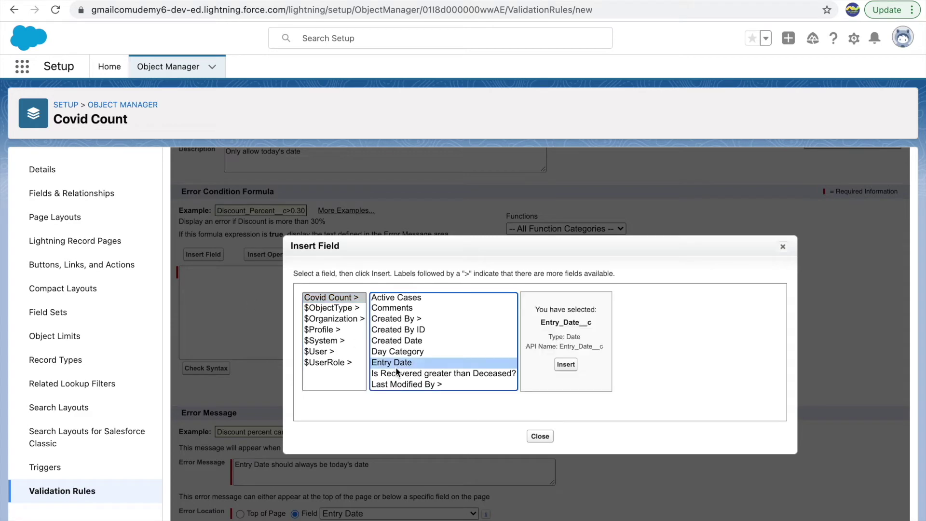
click(571, 370)
key(Home)
key(BackSpace)
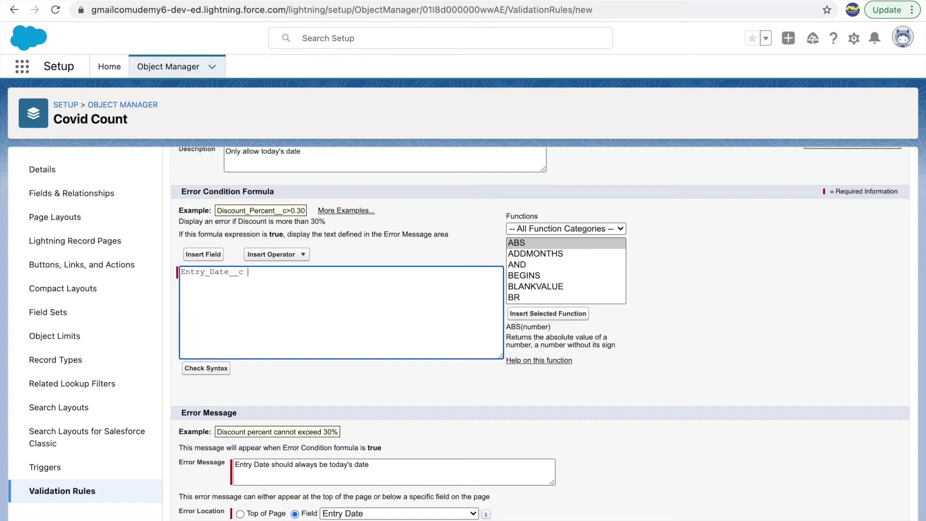
text(should not be equal to todays' date)
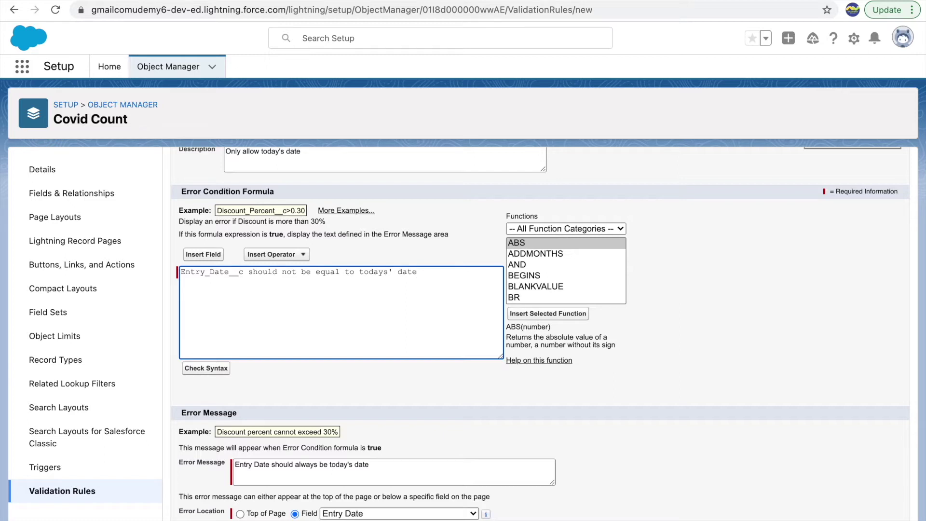
Add a second formula line with Entry_Date__c followed by the Not Equal operator (<>).
key(Return)
text(Entry_Date__c !=)
drag(273, 282, 252, 282)
key(BackSpace)
key(BackSpace)
click(269, 257)
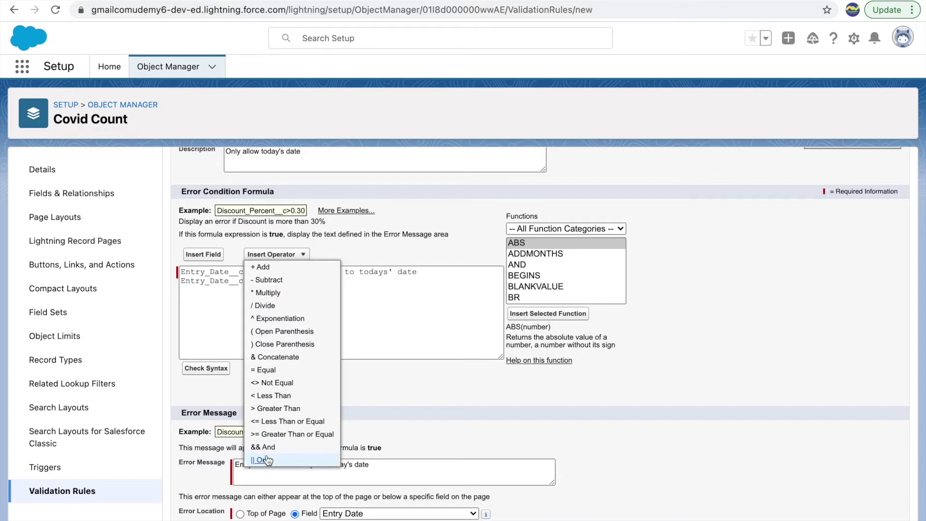
click(276, 383)
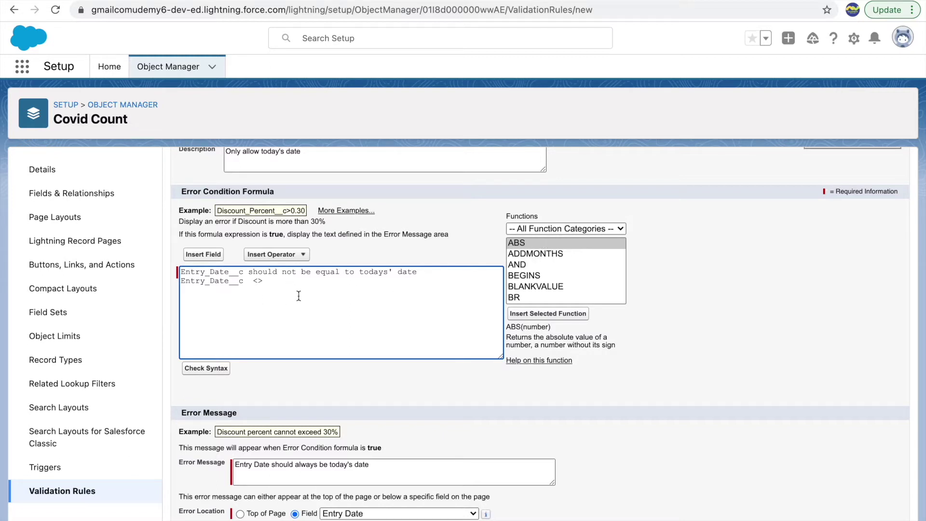
click(249, 282)
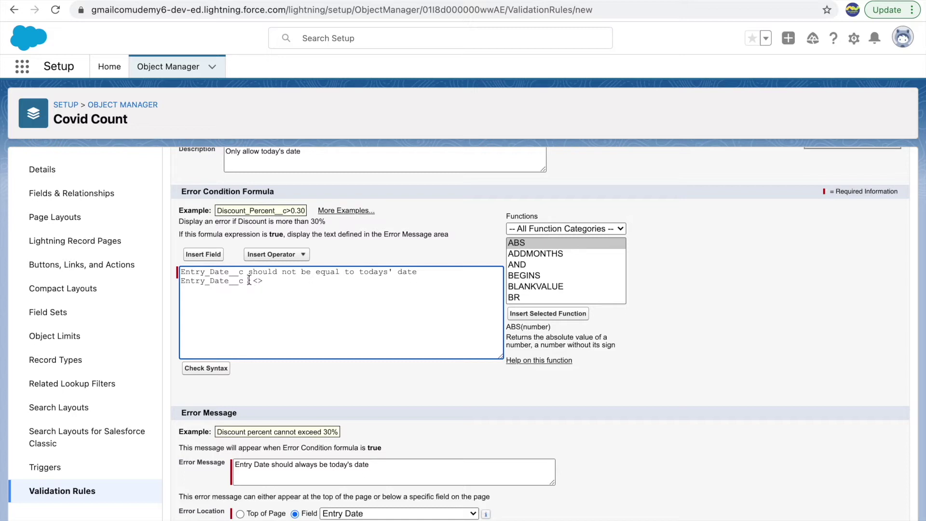
Find the TODAY function among the formula functions and read its description.
click(551, 227)
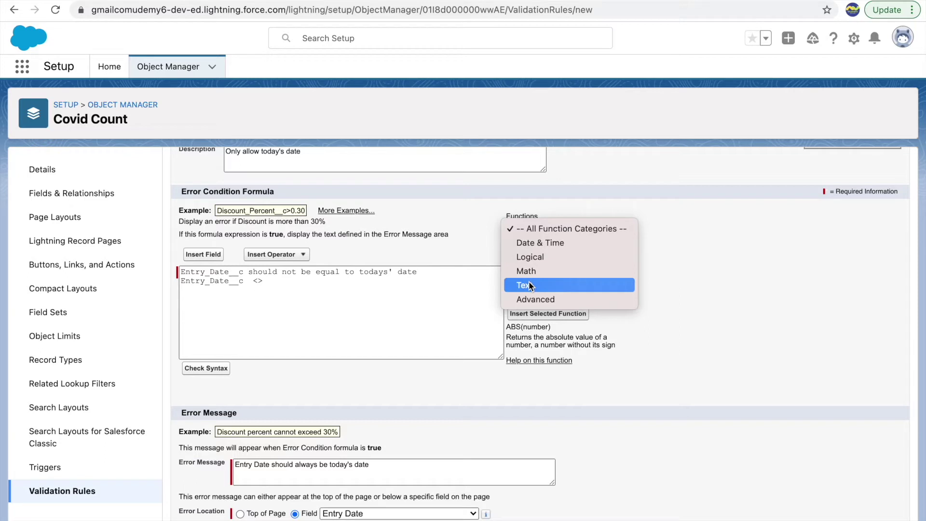
click(728, 279)
scroll(561, 302, down, 1)
scroll(560, 302, down, 10)
scroll(560, 301, down, 10)
scroll(539, 287, down, 3)
click(520, 268)
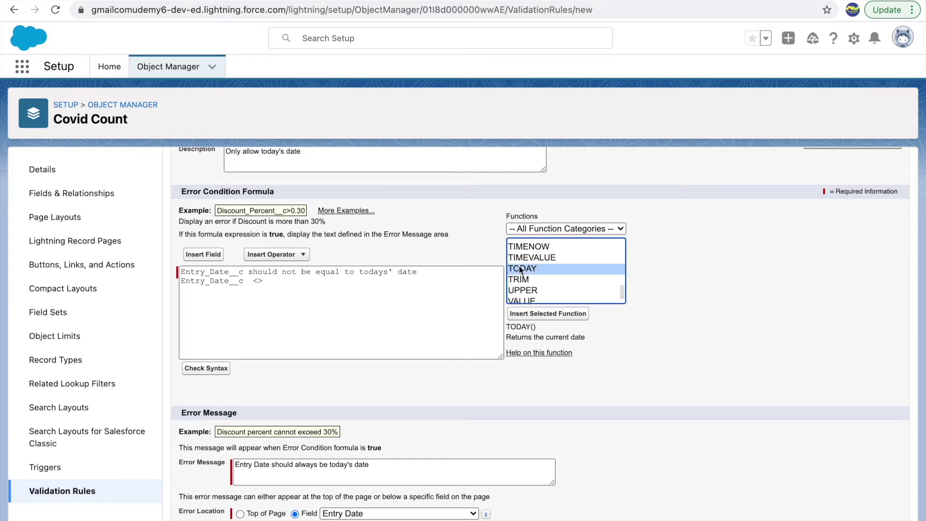
drag(511, 337, 581, 337)
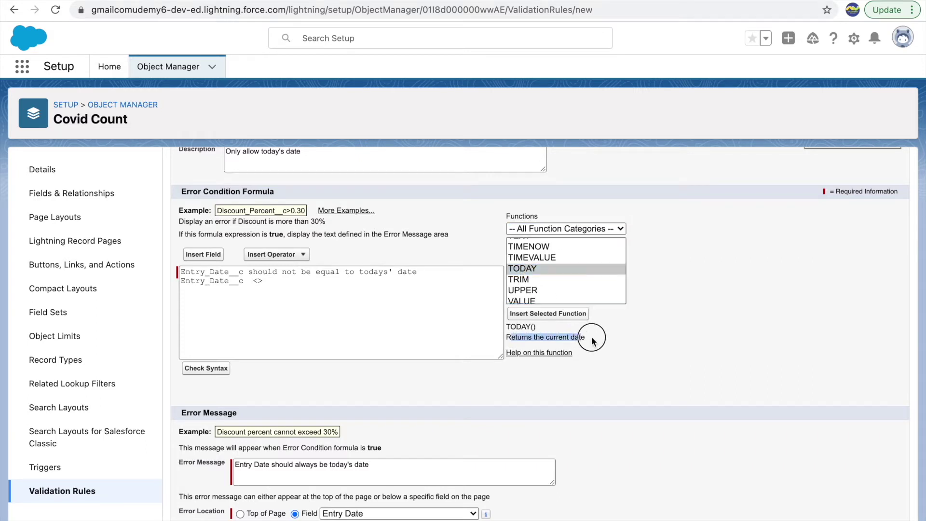
click(636, 341)
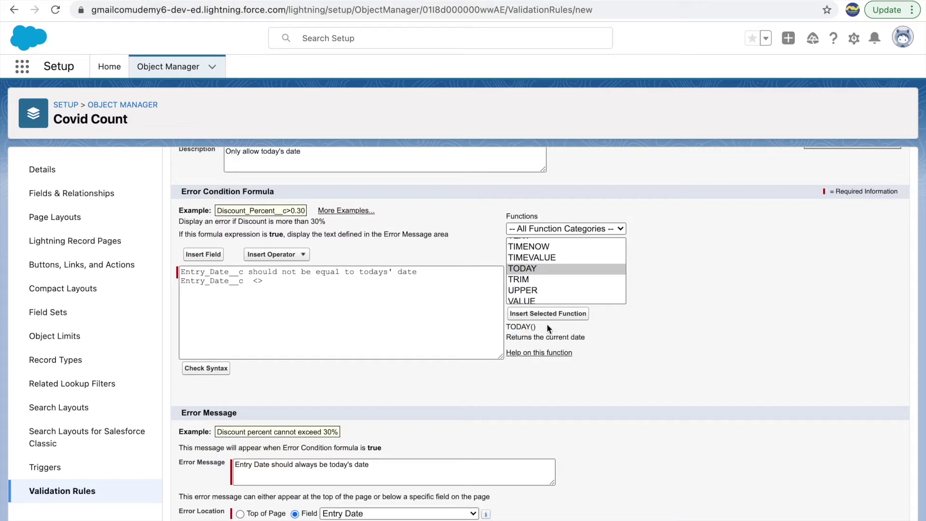
Complete the second formula line so it reads Entry_Date__c <> TODAY(), removing the extra spaces.
click(534, 270)
click(534, 314)
click(253, 281)
drag(253, 281, 288, 280)
key(BackSpace)
key(BackSpace)
key(BackSpace)
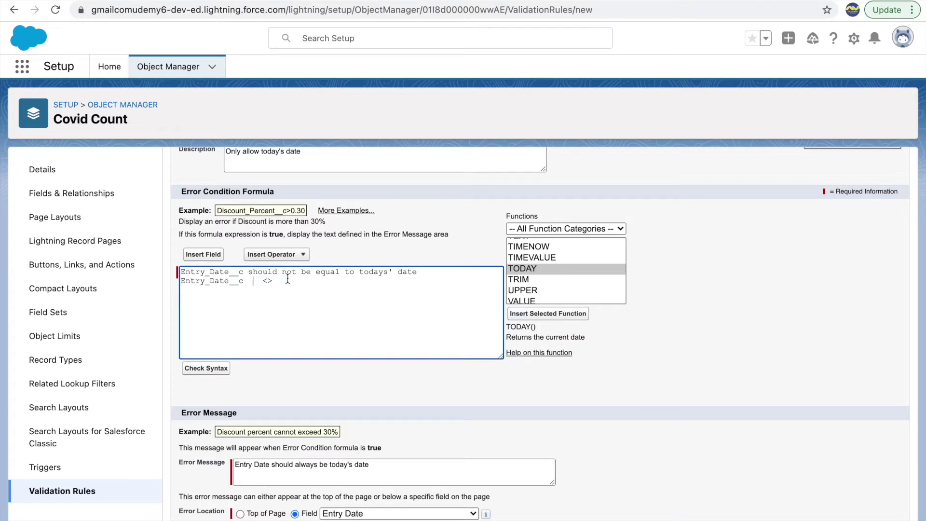
key(End)
text(TODAY())
Delete the plain-text first line from the formula, leaving only Entry_Date__c <> TODAY().
key(ctrl+a)
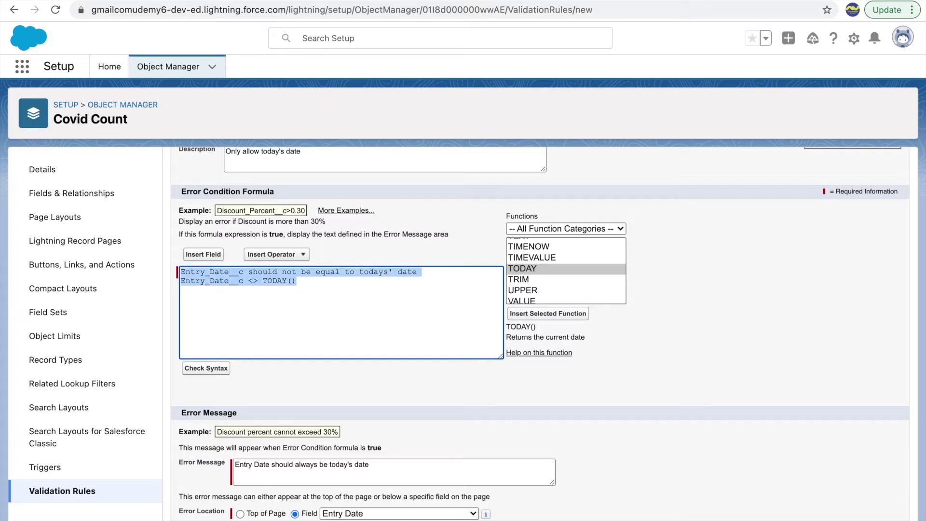
key(shift+Left)
key(shift+Left)
key(shift+Left)
key(shift+Left)
key(shift+Left)
key(shift+Left)
key(shift+Left)
key(shift+Left)
key(shift+Left)
key(shift+Left)
key(shift+Left)
key(shift+Left)
key(shift+Left)
key(shift+Left)
key(shift+Left)
key(shift+Left)
key(shift+Left)
key(shift+Left)
key(shift+Left)
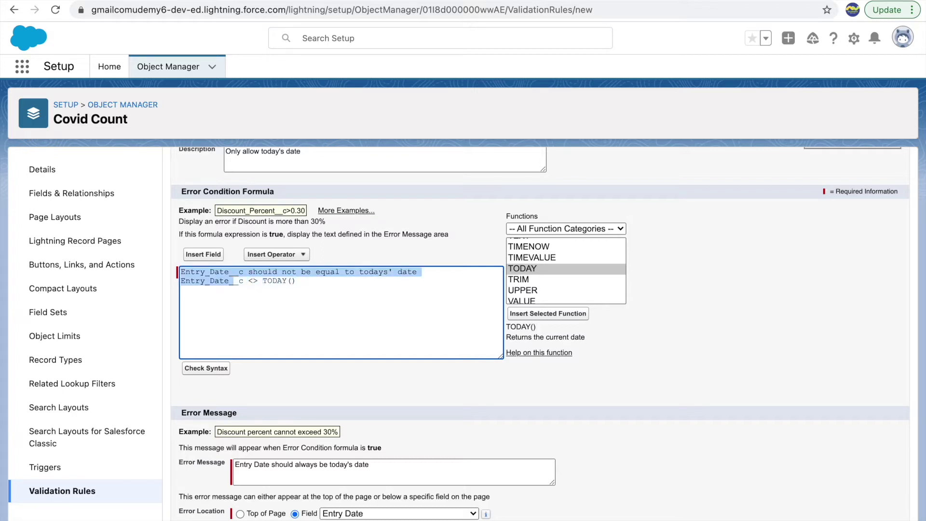
key(shift+Left)
key(shift+Left)
key(shift+Left)
key(shift+Left)
key(shift+Left)
key(shift+Left)
key(BackSpace)
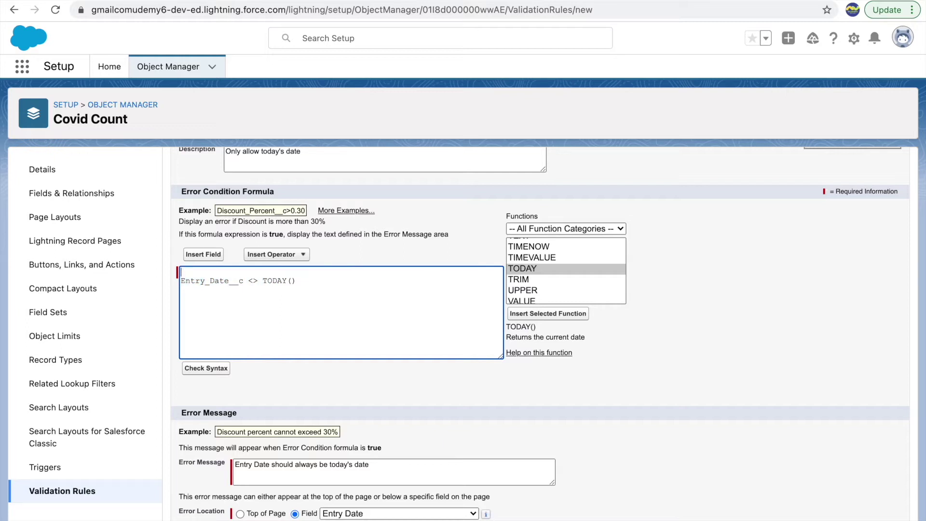
key(BackSpace)
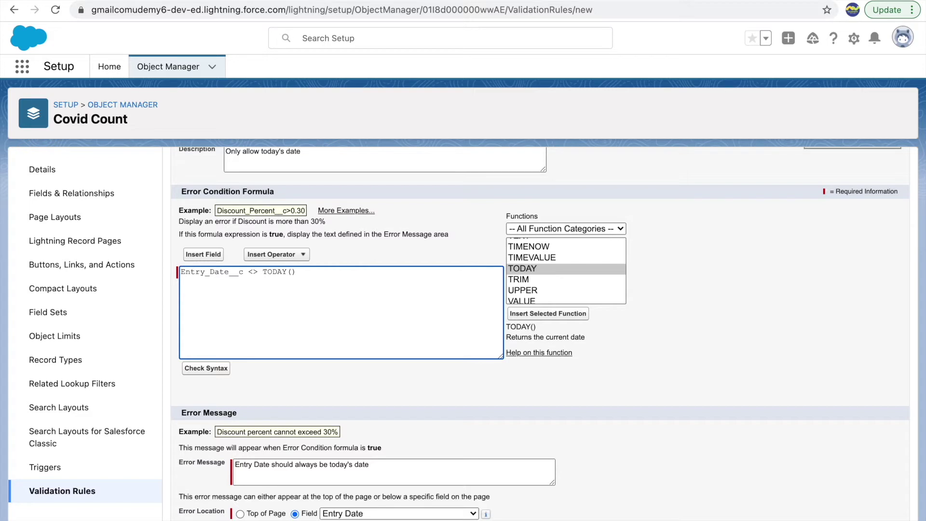
Check the syntax of the error condition formula and save the validation rule.
click(312, 272)
click(207, 368)
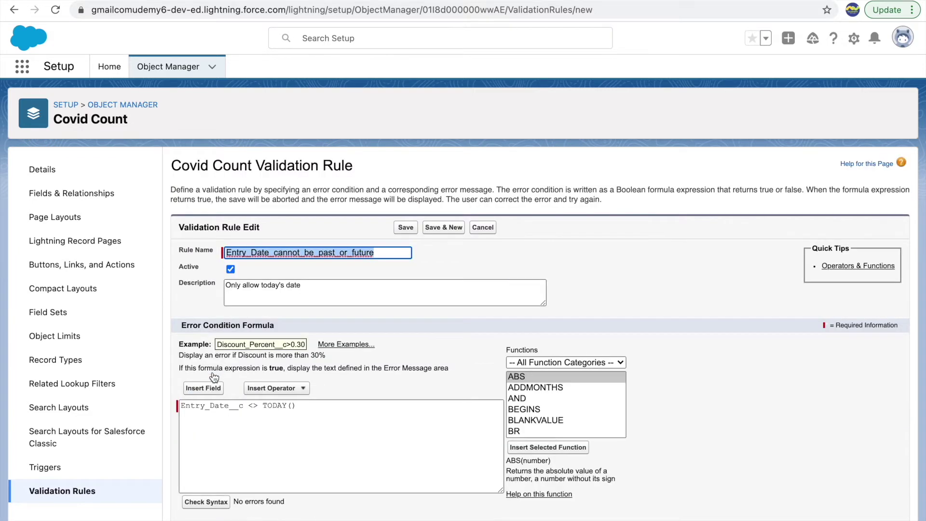
scroll(368, 438, down, 4)
drag(311, 282, 178, 283)
click(323, 295)
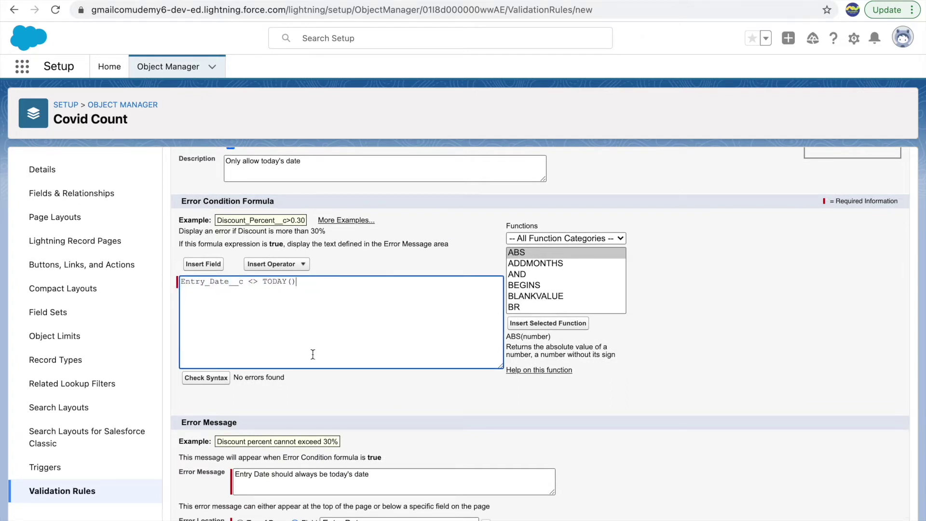
scroll(350, 331, up, 3)
click(404, 175)
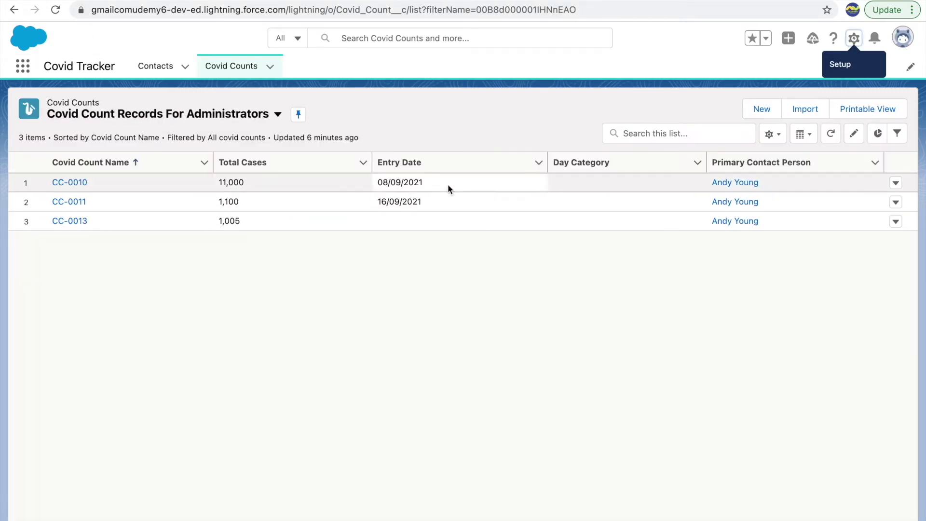
Start a new Covid Count record of the Delta Variant One record type and choose its primary contact person.
click(755, 113)
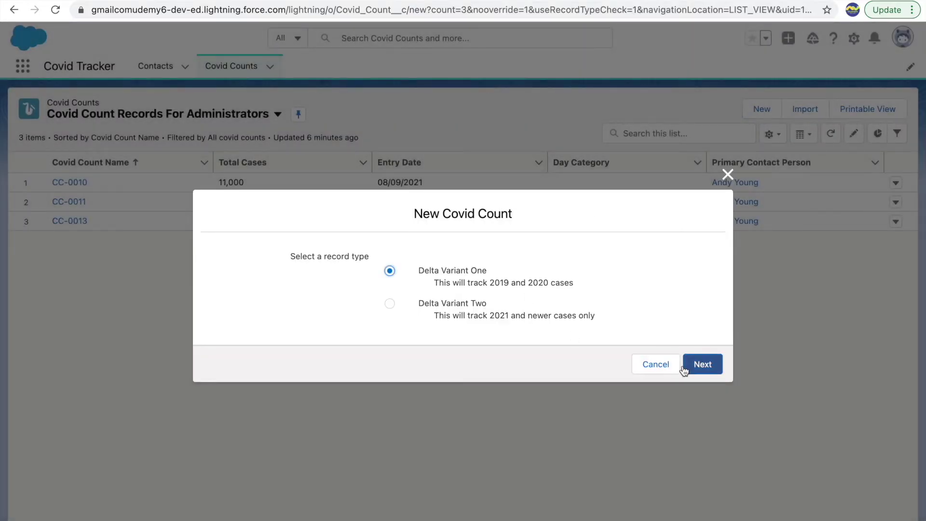
click(685, 369)
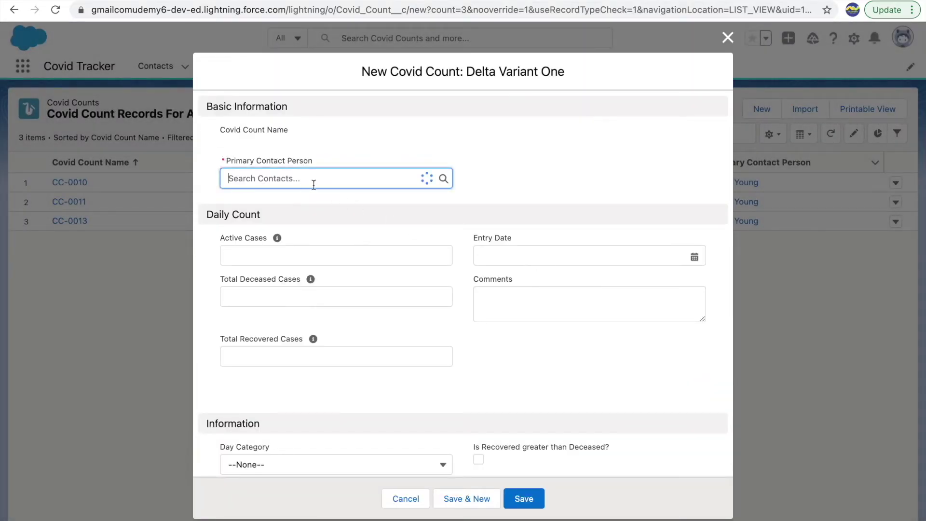
click(283, 224)
Try to save the new Covid Count record with the past Entry Date 01/09/2021.
click(503, 254)
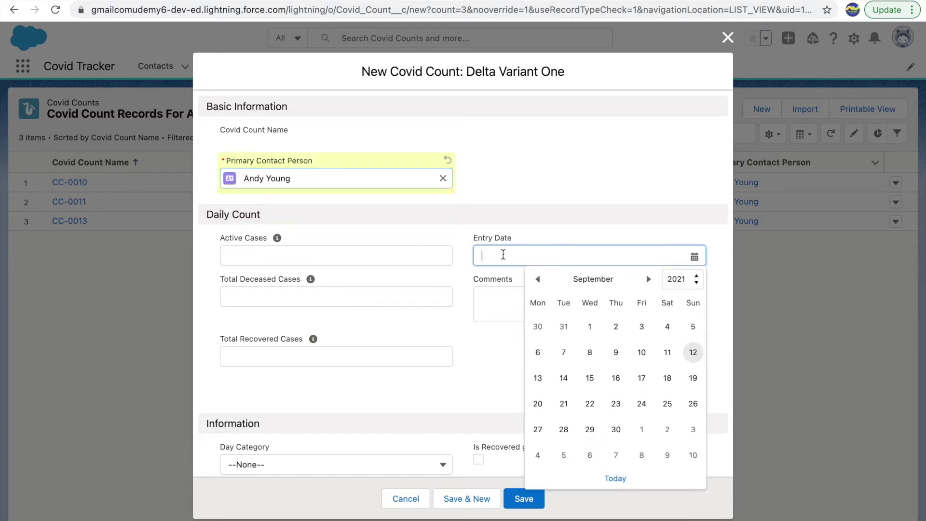
click(591, 329)
click(512, 499)
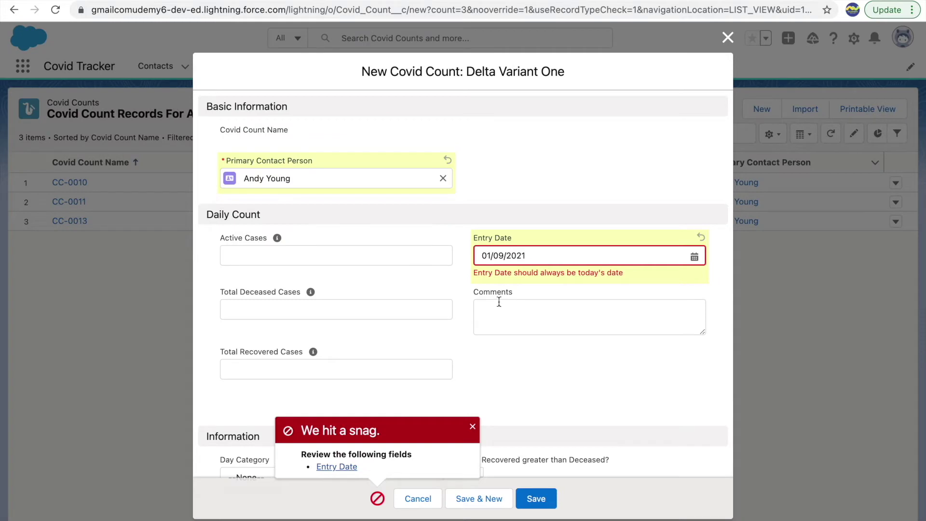
drag(474, 272, 623, 269)
Try to save the Covid Count record with the future Entry Date 22/09/2021.
click(590, 256)
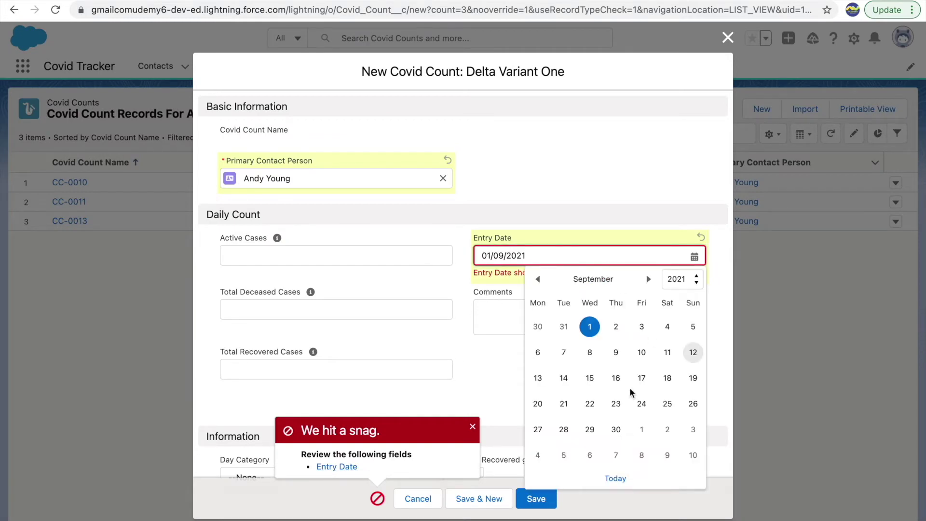
click(589, 402)
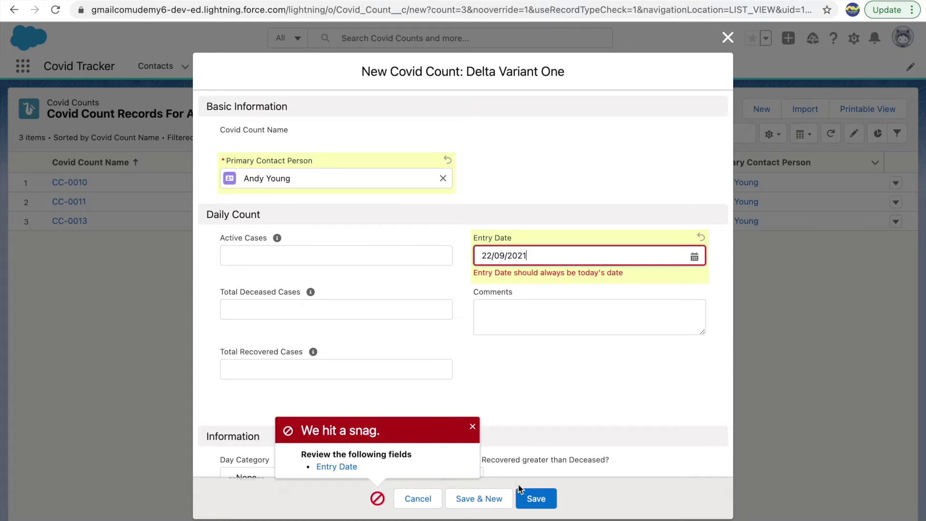
click(533, 498)
drag(518, 273, 557, 273)
Set the Entry Date to today's date, 12/09/2021, save the Covid Count record and dismiss the notification.
click(599, 261)
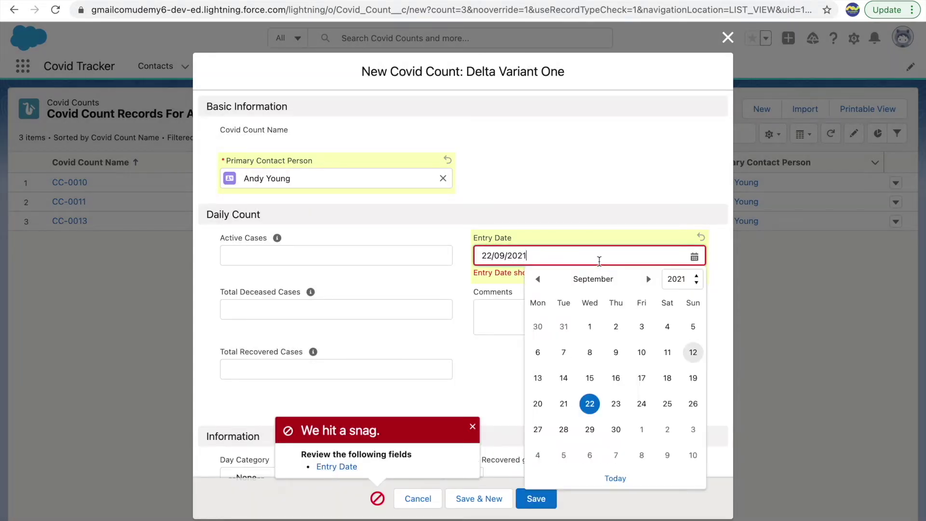
click(690, 354)
click(536, 498)
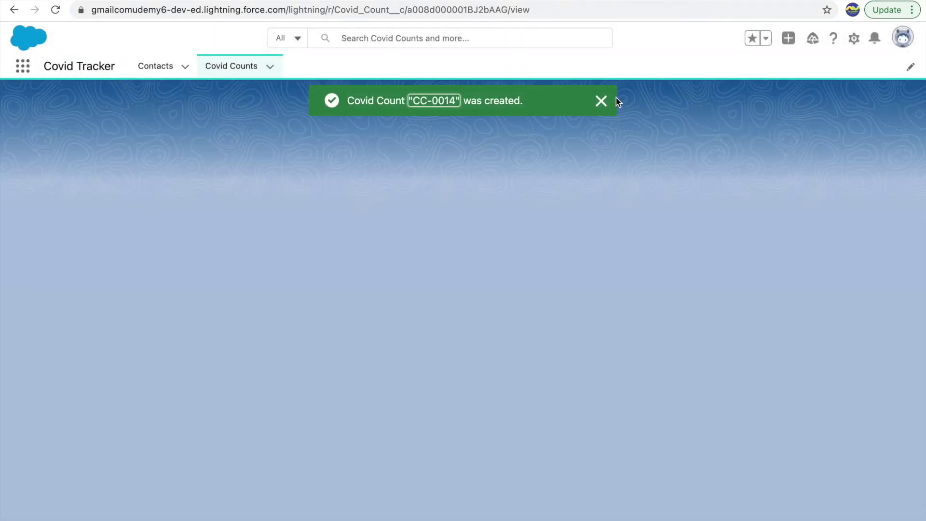
click(599, 102)
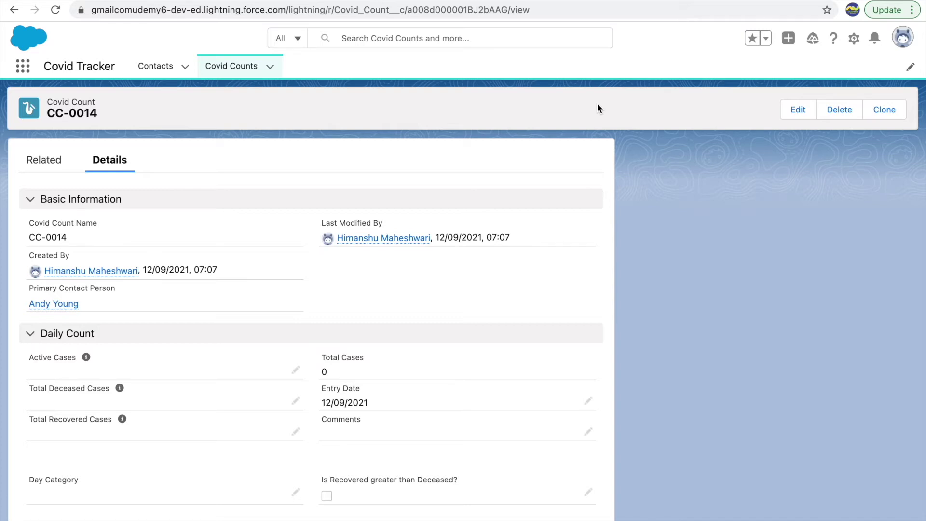
Open the Contacts list in the Covid Tracker app.
click(155, 71)
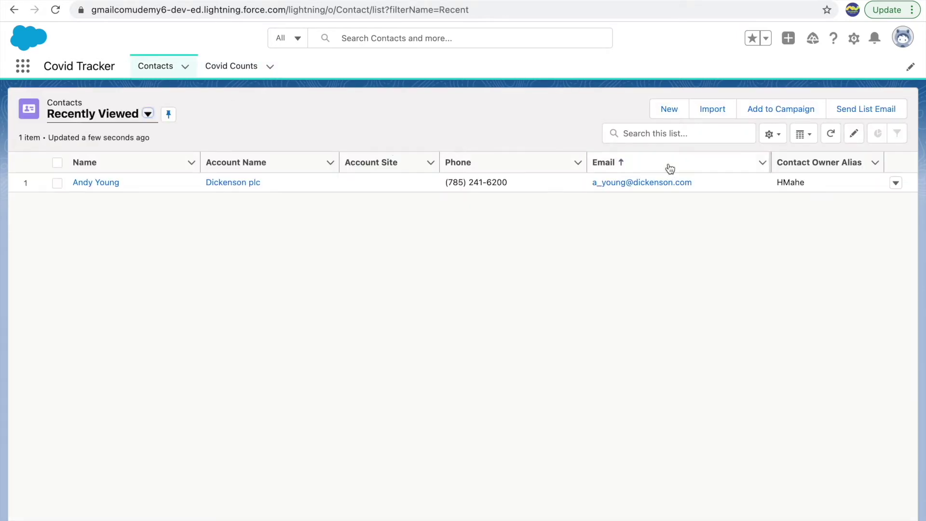
Open the recently viewed contact and examine its details, including Lead Source and Email.
click(104, 184)
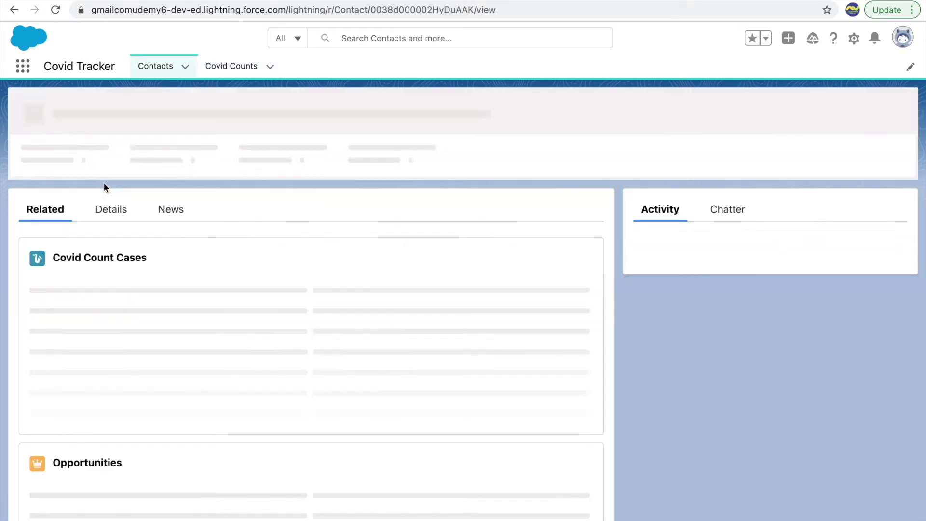
click(105, 209)
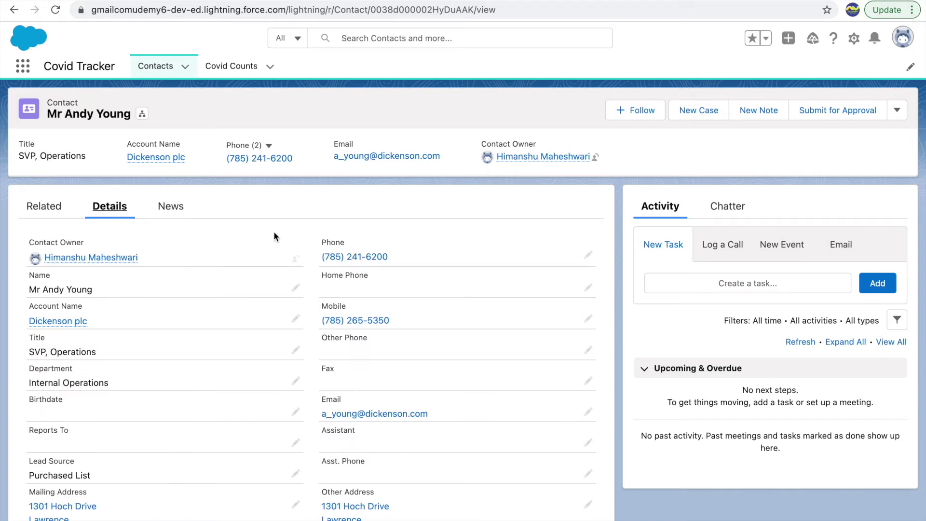
scroll(334, 306, down, 3)
scroll(335, 310, down, 1)
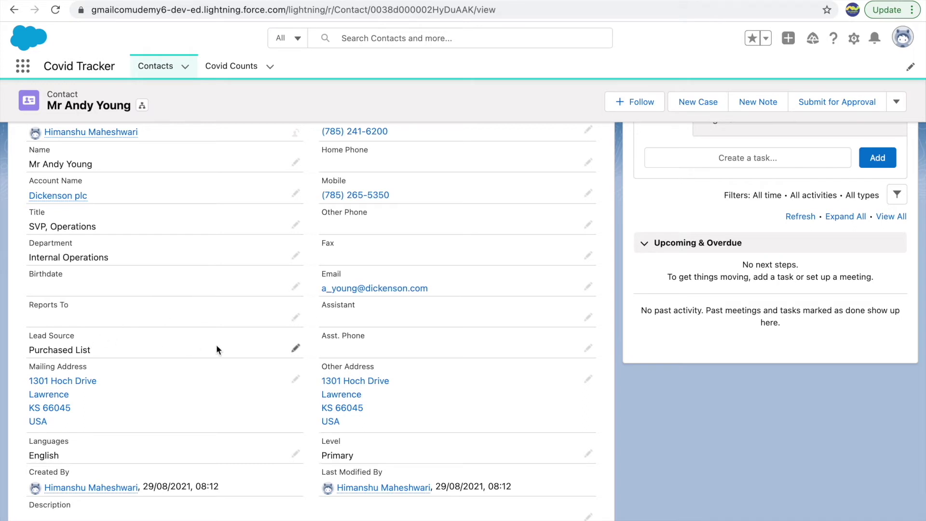
Open the contact's fields for editing and examine the available Lead Source options and the Email field.
click(295, 348)
click(215, 361)
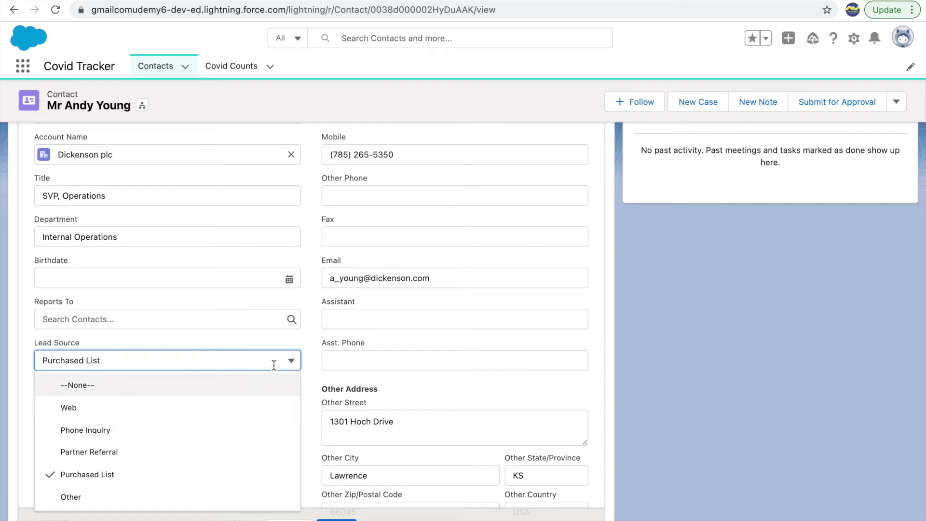
click(433, 279)
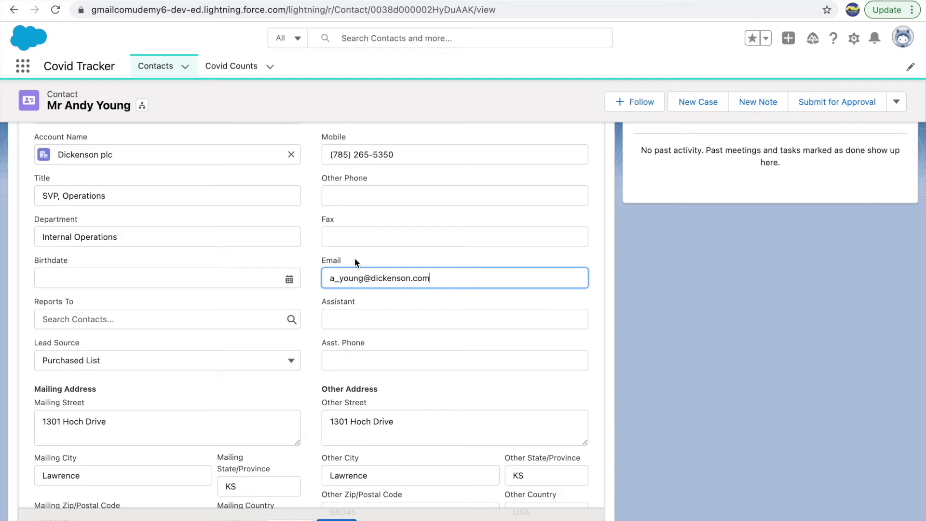
click(108, 360)
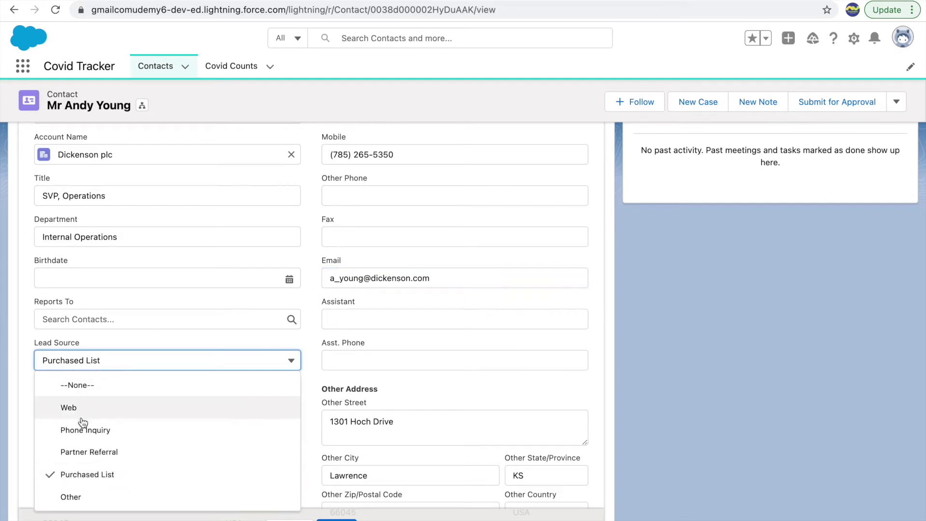
click(441, 278)
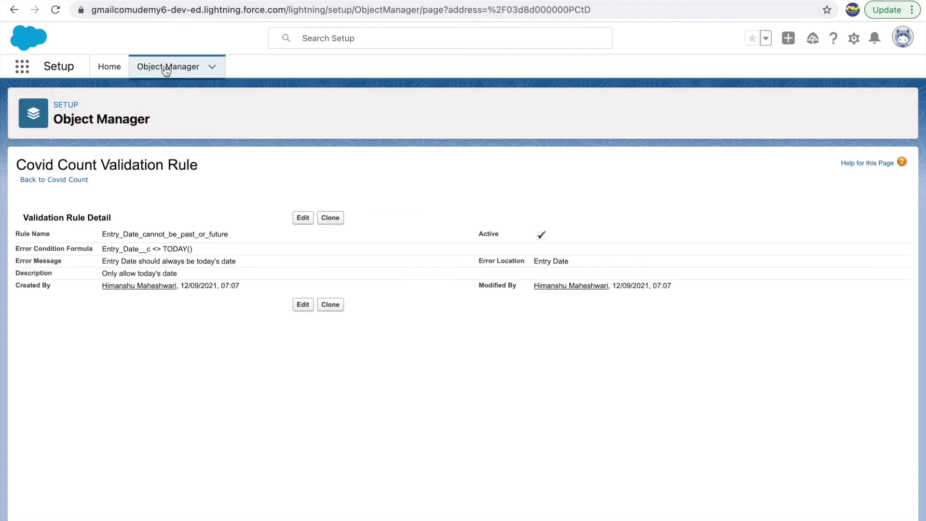
Find the Contact object in Setup's Object Manager and start a new validation rule for it.
click(167, 68)
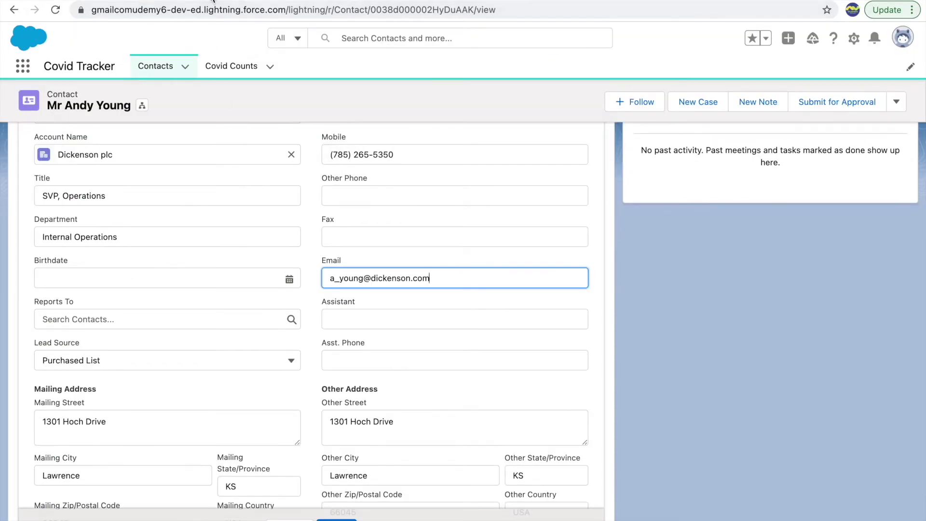
click(207, 10)
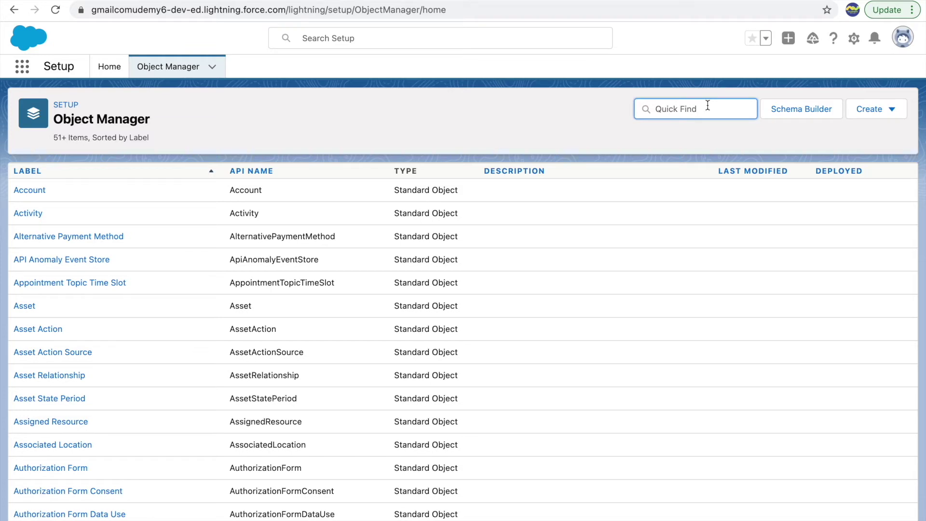
text(Contact)
click(36, 190)
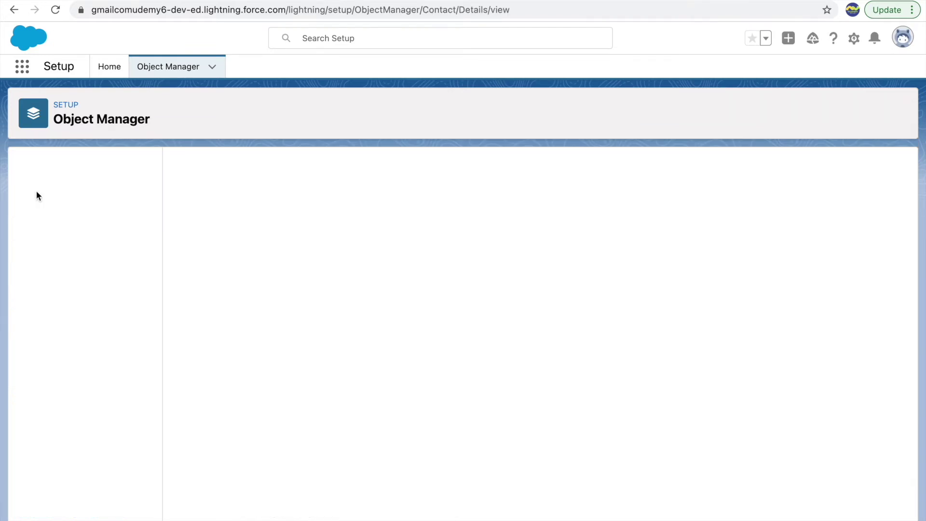
click(61, 510)
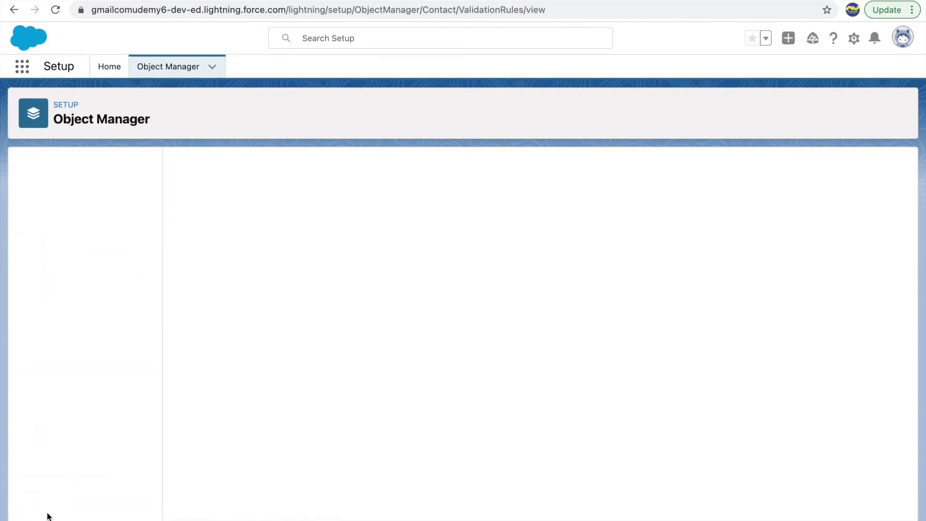
click(886, 178)
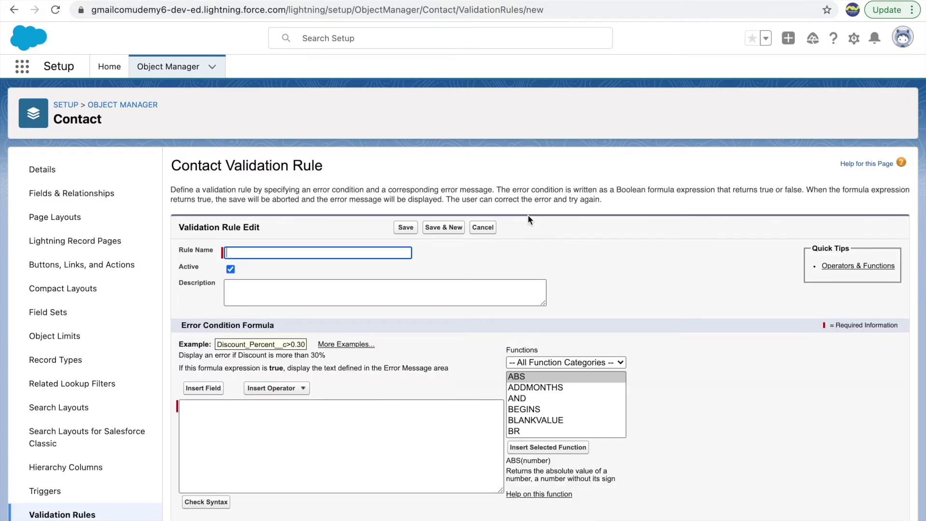
Name the validation rule If_Lead_Source_is_P.E,_email_is_mand.
click(341, 252)
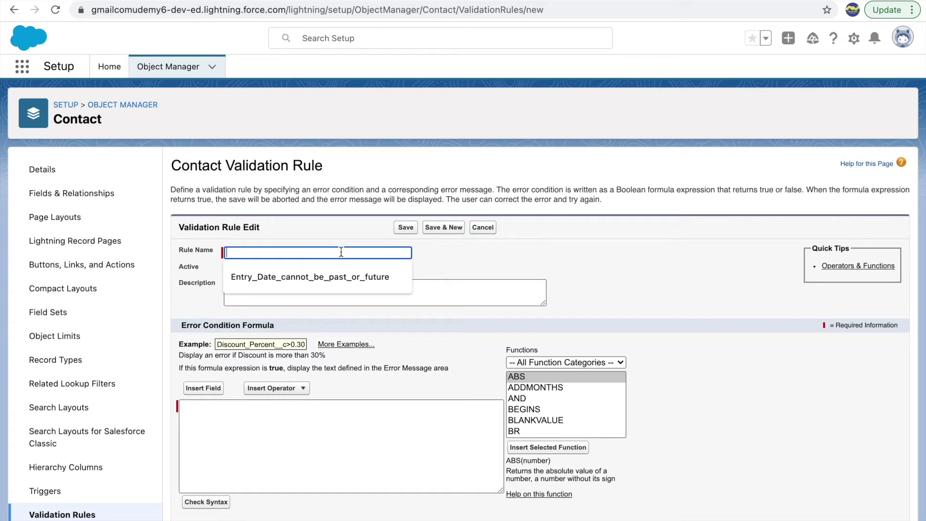
text(If Lea)
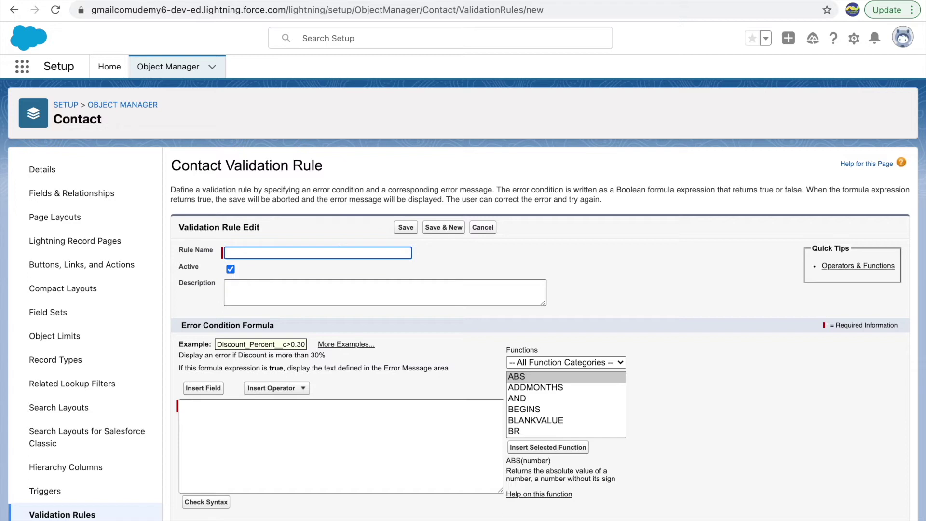
text(d Source is Phone, email is mand)
key(Tab)
key(Tab)
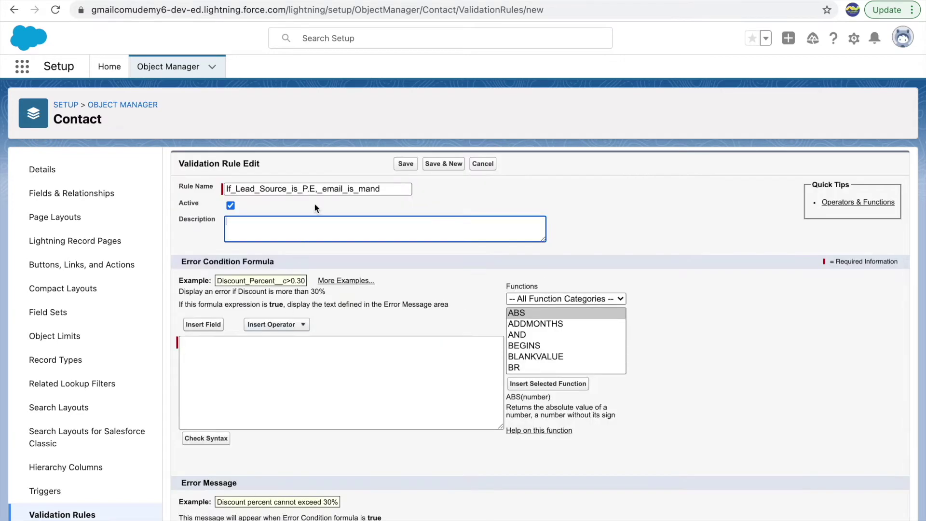
click(364, 189)
Set the rule's error message to "Please fill in the Email information also".
scroll(337, 183, down, 1)
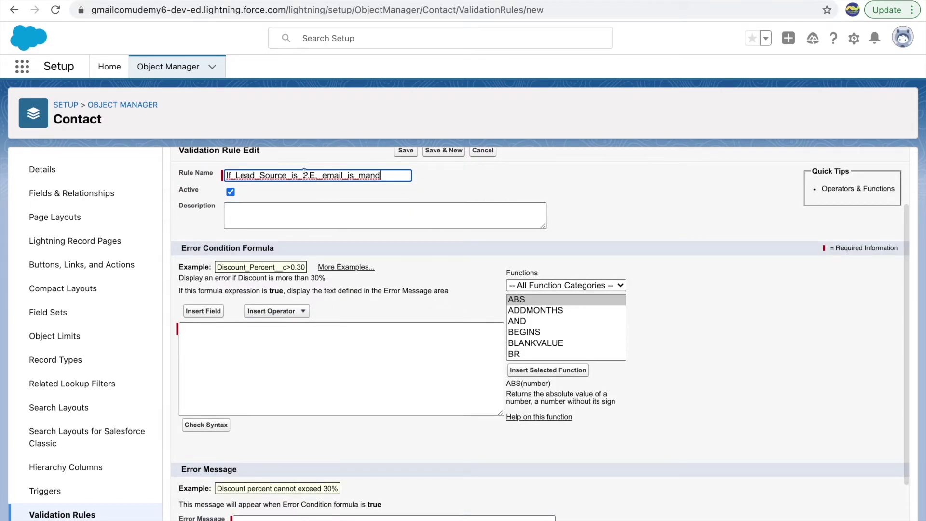
scroll(305, 269, down, 2)
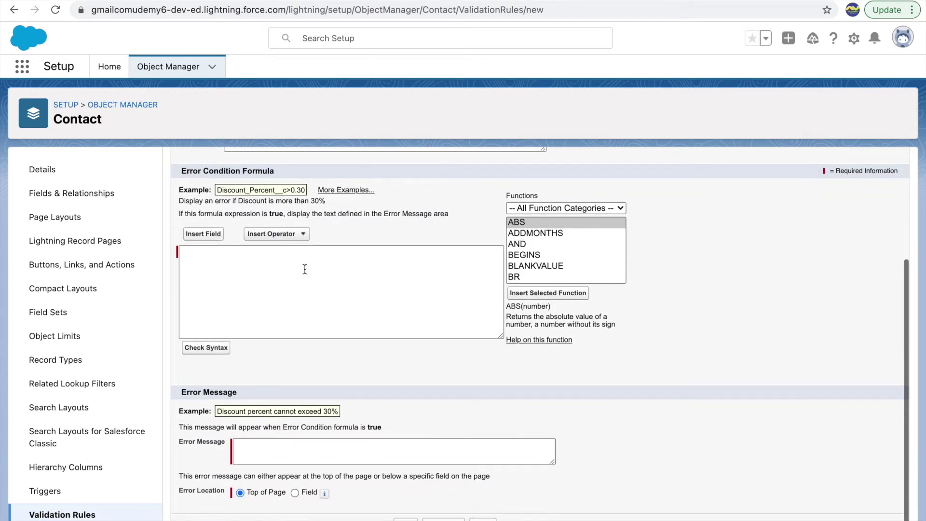
click(258, 447)
text(Please fill in the Esm)
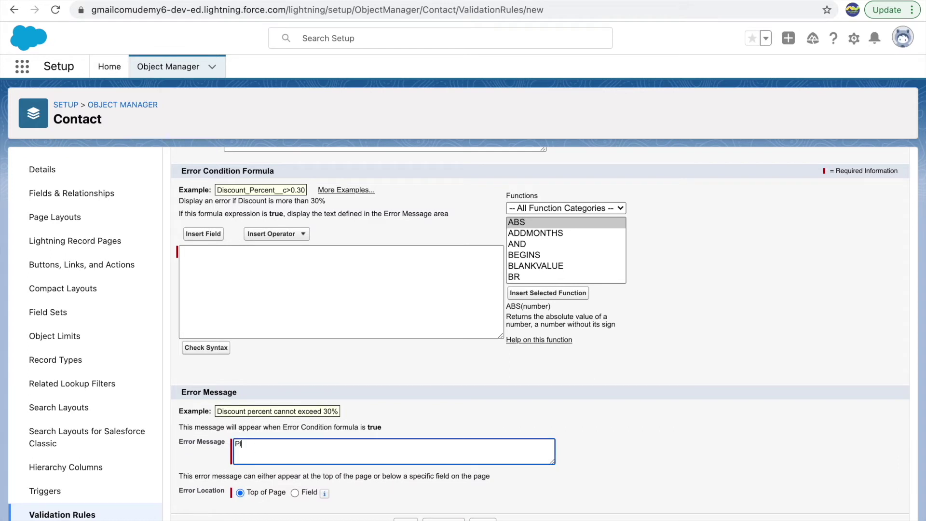
key(BackSpace)
key(BackSpace)
text(mail information also)
click(510, 416)
Set the error location to the Email field instead of the top of the page.
click(294, 492)
click(328, 492)
scroll(340, 440, down, 2)
click(340, 422)
Write the error condition in plain words on three lines: "If LeadSource is equal to Phone Enquiry", "AND", "Email is empty".
click(290, 318)
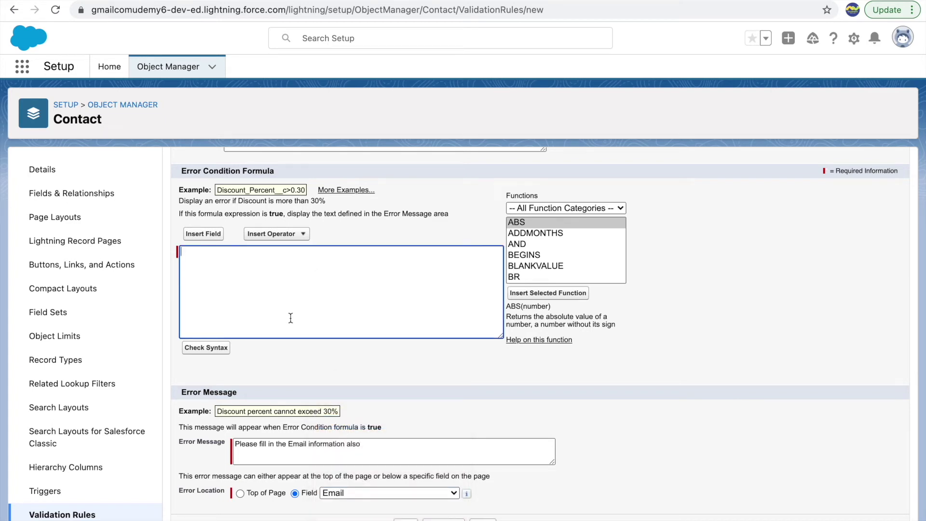
text(If LeadSource id)
text( equal to )
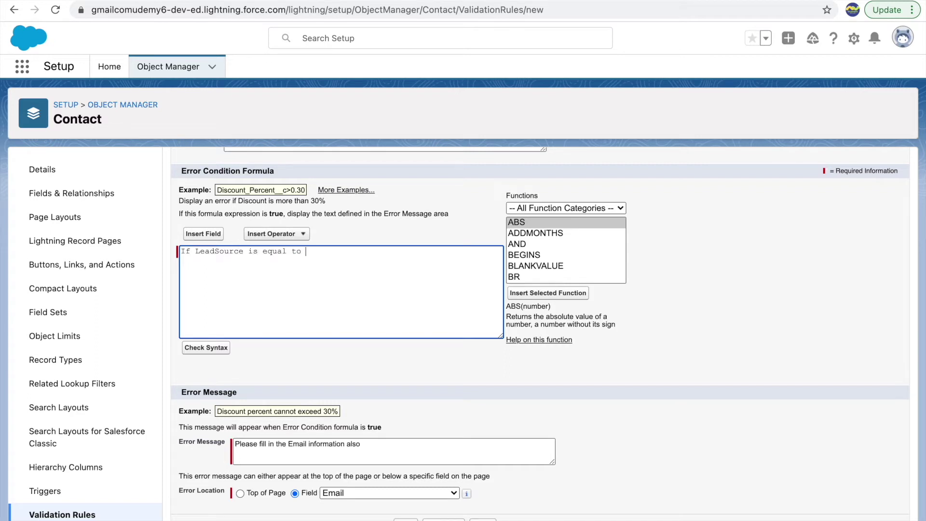
text(Phone Enquiry)
key(Return)
text(AND)
key(Return)
text(Email is empty)
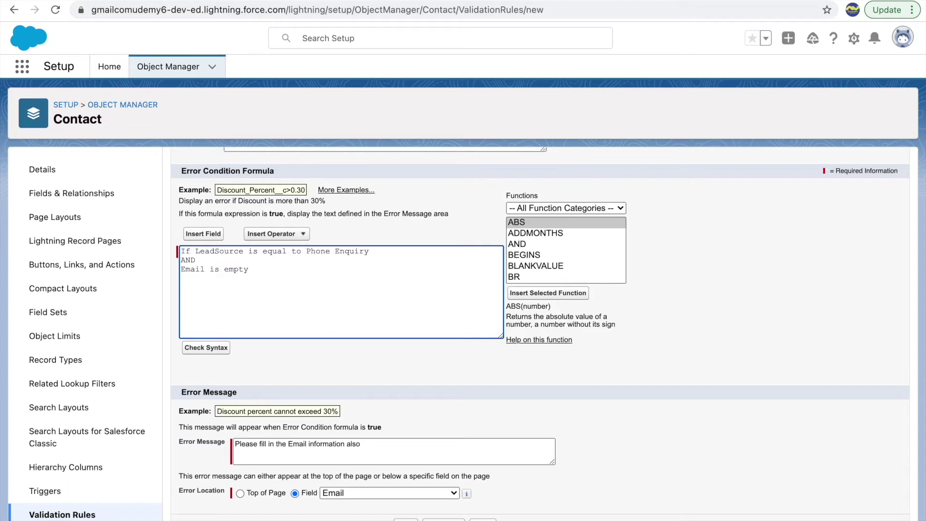
Insert the LeadSource field below the plain-word condition, followed by an equals sign and empty single quotes.
scroll(464, 268, up, 1)
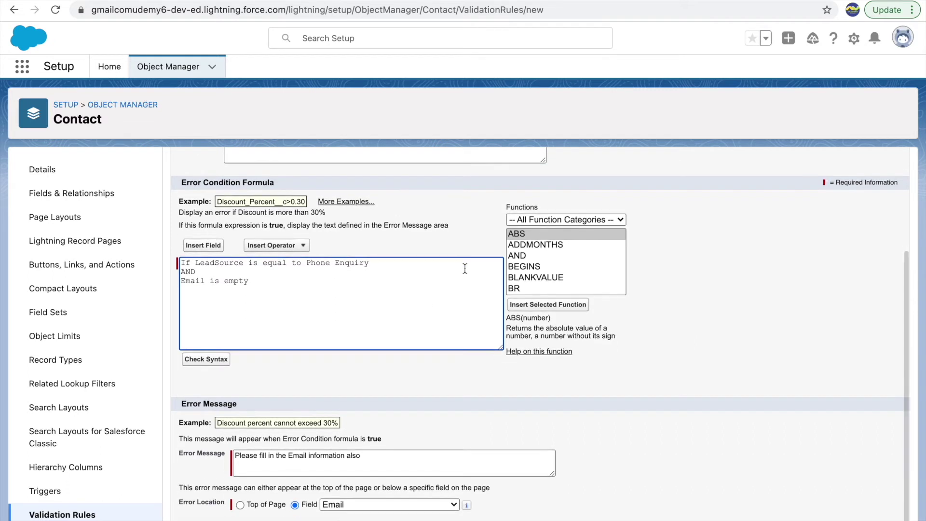
key(BackSpace)
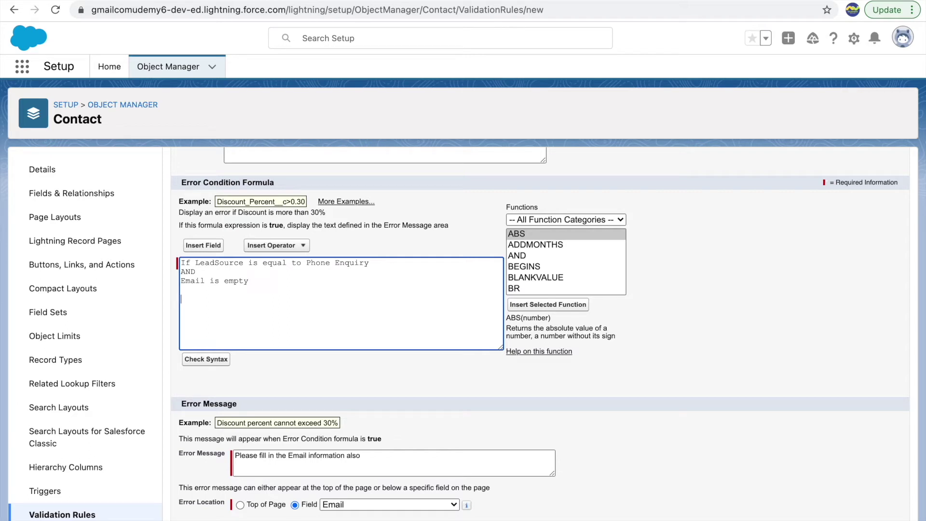
double_click(218, 262)
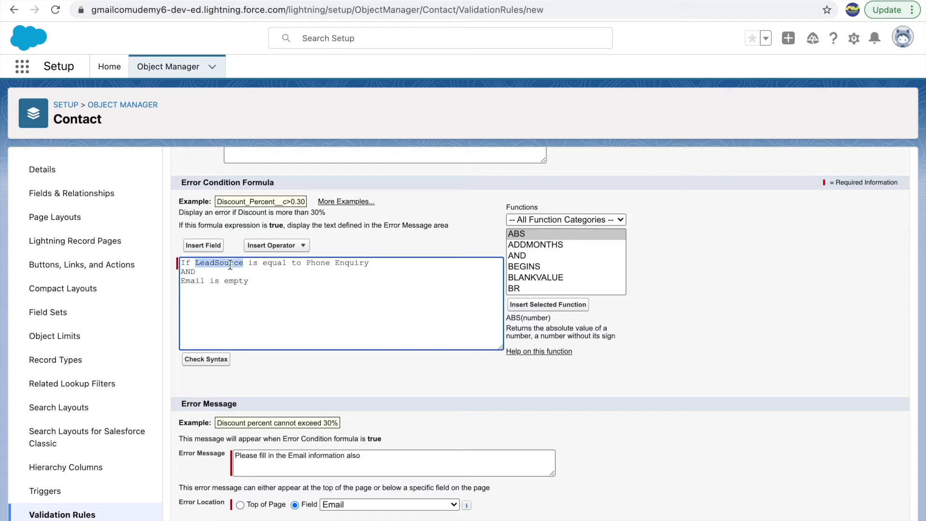
double_click(193, 280)
click(219, 289)
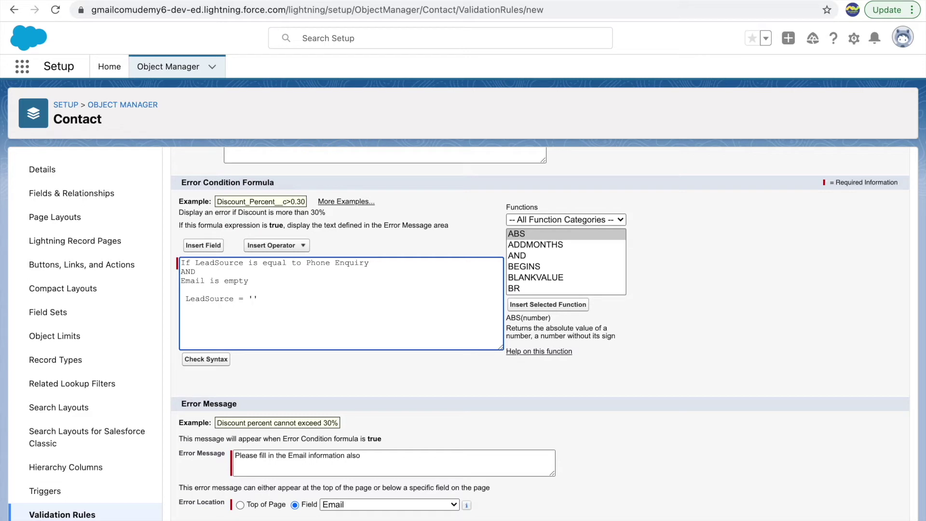
click(298, 246)
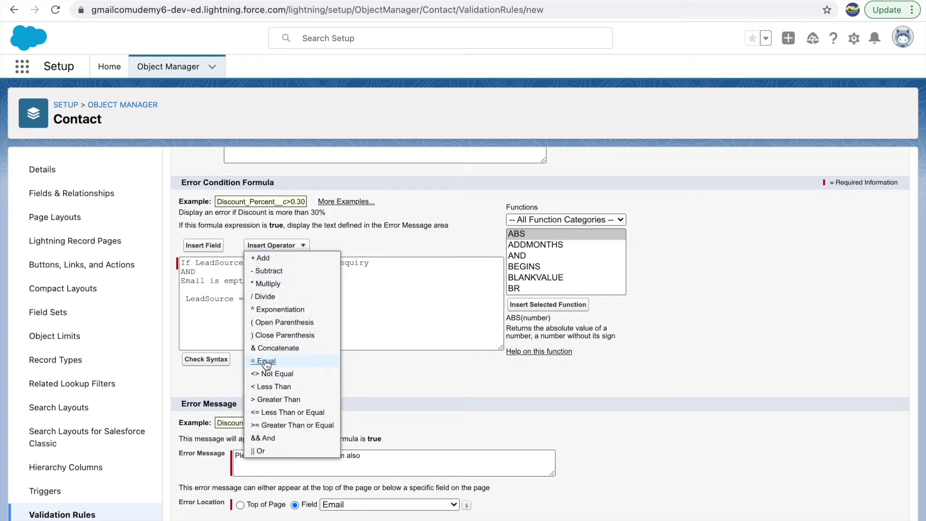
click(390, 314)
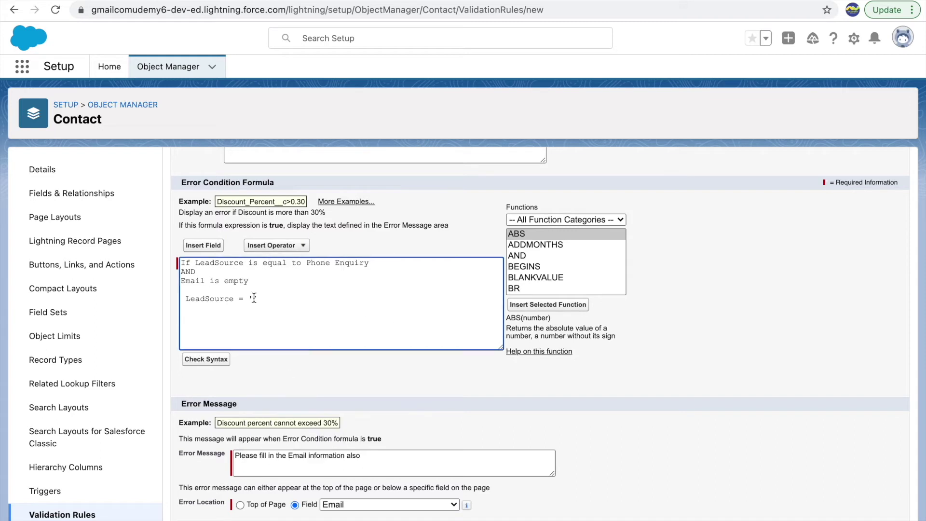
Fill the quotes with Phone Enquiry so the line reads LeadSource = 'Phone Enquiry', and remove its leading space.
text(Phone Enquiry)
shift+click(254, 299)
click(346, 298)
click(319, 299)
key(Home)
key(Delete)
key(End)
key(Return)
Insert the Contact's Email field into the formula on the line directly below the LeadSource condition.
click(201, 245)
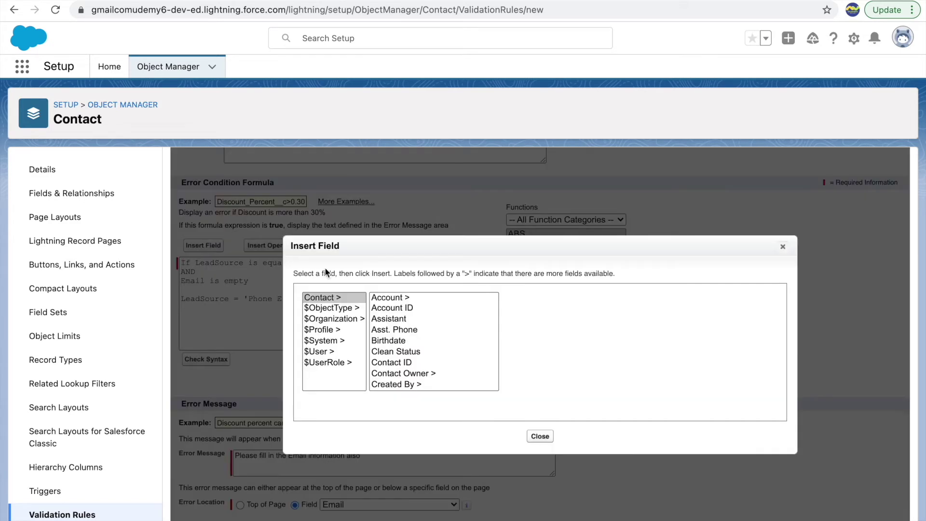
scroll(401, 340, down, 5)
scroll(401, 341, down, 2)
scroll(401, 342, up, 3)
click(379, 316)
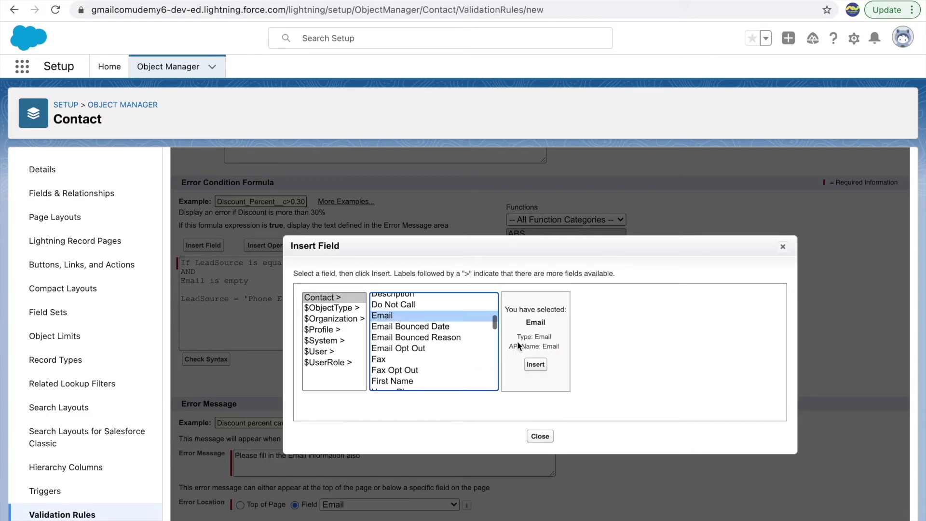
click(536, 364)
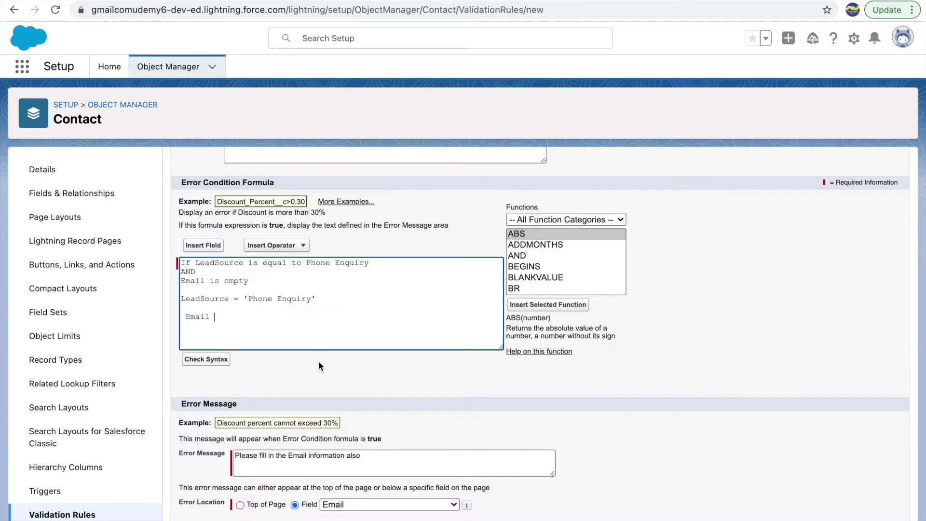
key(BackSpace)
click(298, 307)
text(<>)
Browse the Text and Advanced function categories for a function that tests whether a field is empty.
click(551, 221)
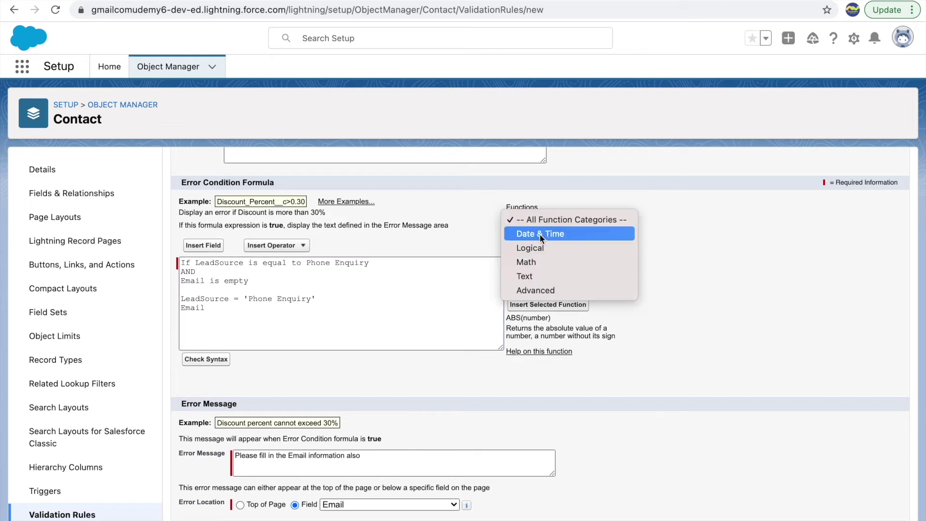
click(533, 276)
scroll(548, 260, down, 4)
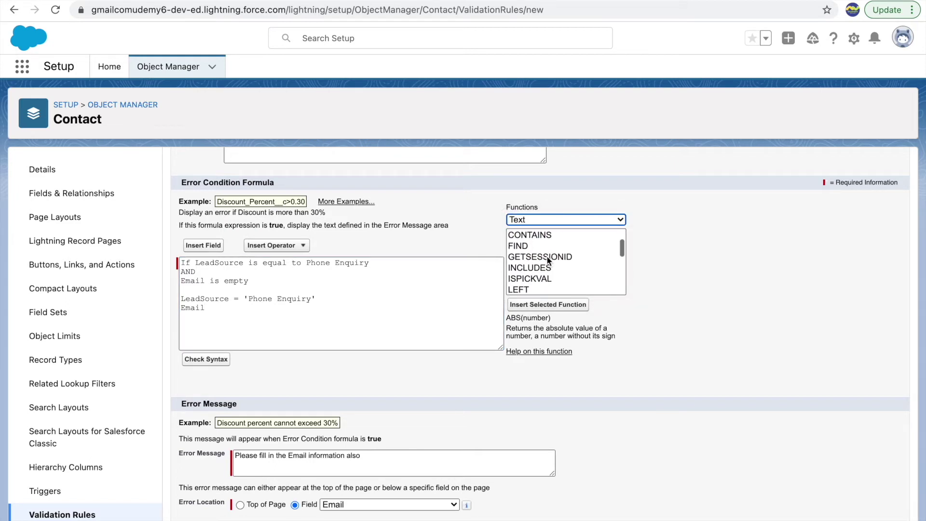
scroll(547, 260, down, 5)
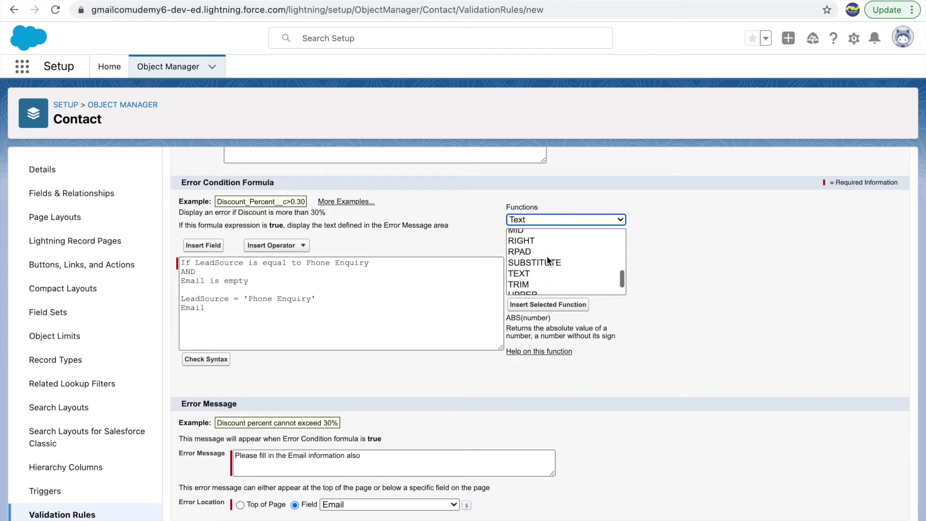
scroll(571, 256, up, 5)
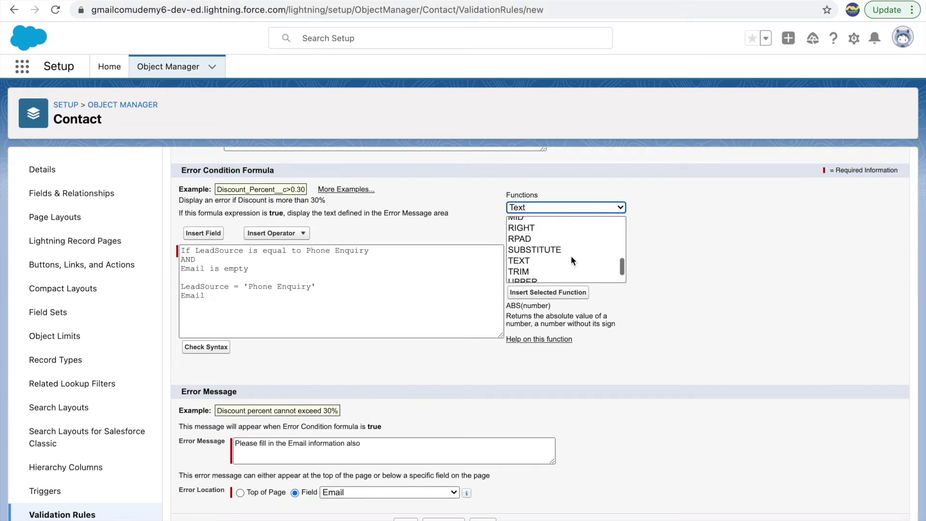
click(535, 207)
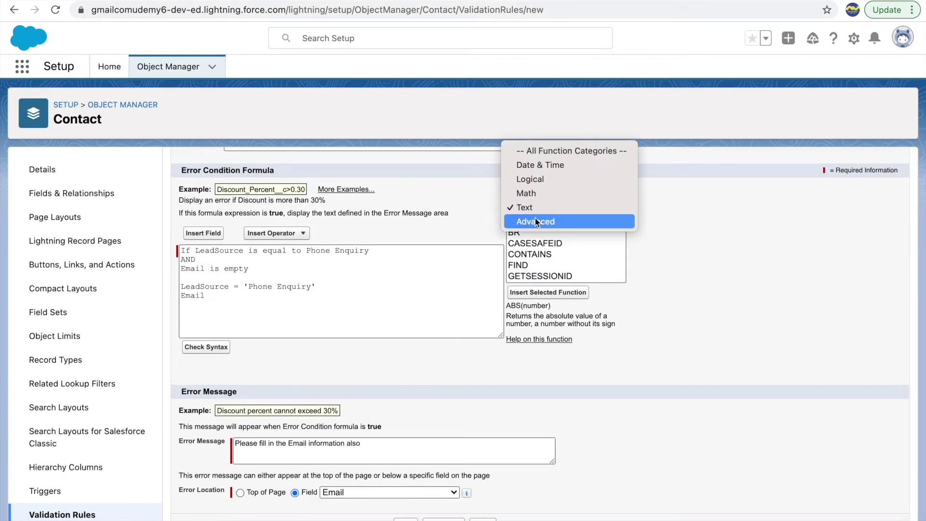
click(536, 222)
click(539, 208)
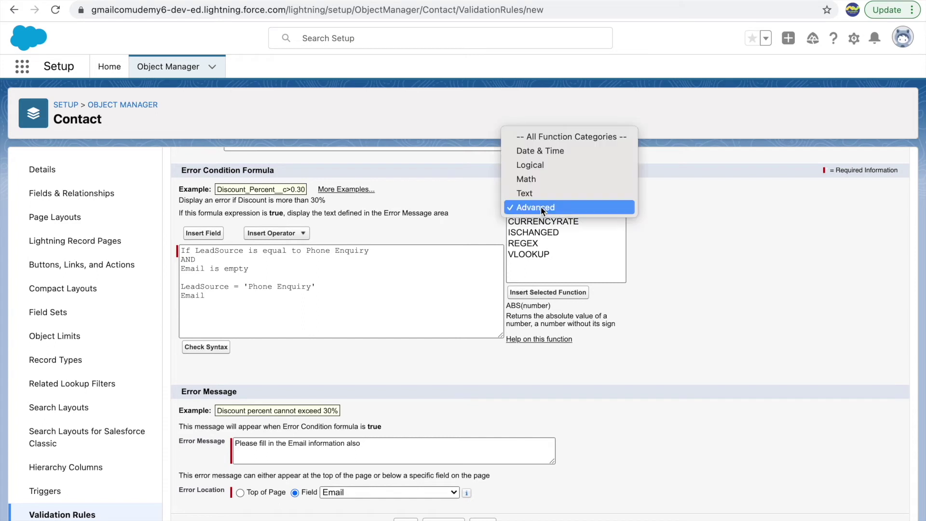
Insert the Logical function ISBLANK in front of Email on the line below the LeadSource condition.
click(533, 163)
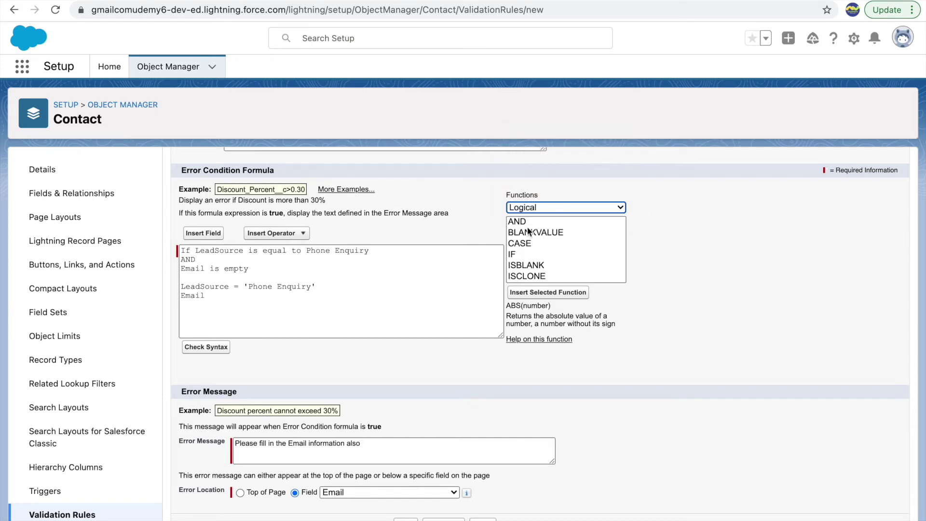
scroll(517, 246, down, 1)
click(515, 253)
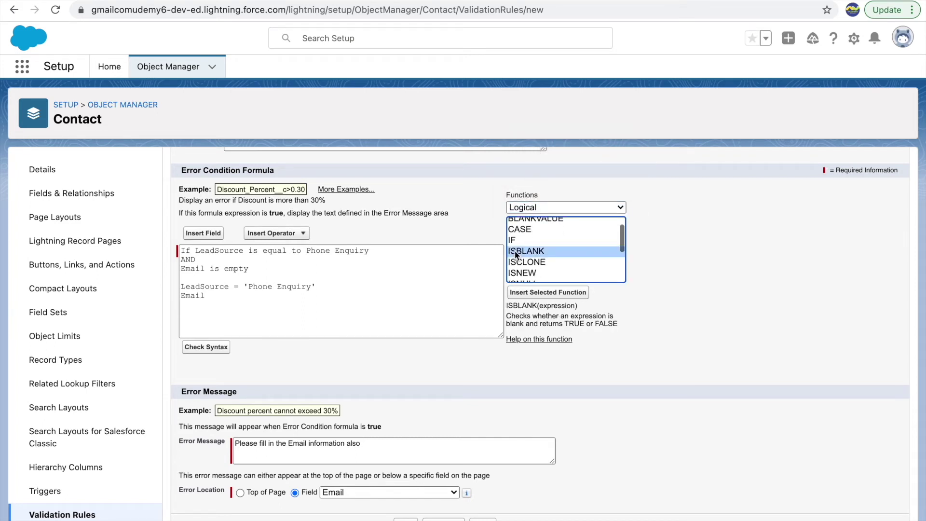
drag(524, 316, 565, 325)
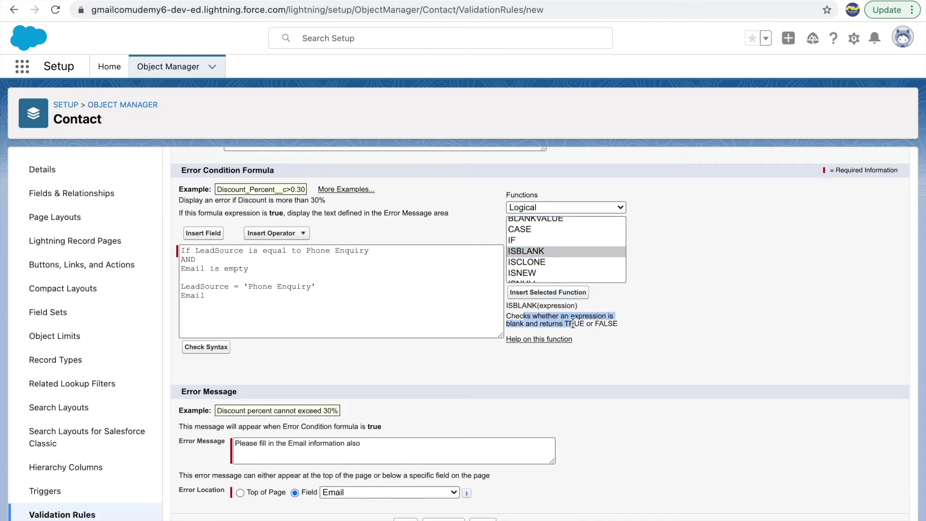
click(574, 322)
click(533, 253)
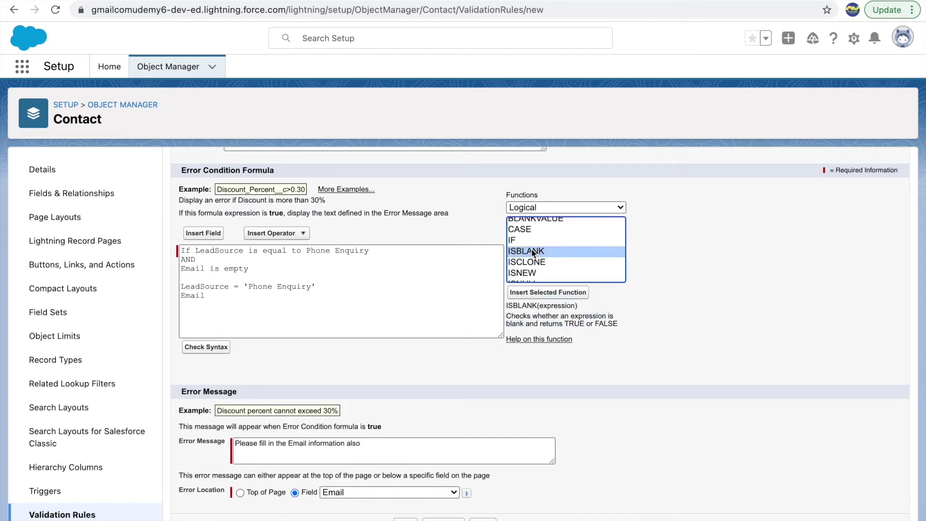
click(182, 295)
click(540, 292)
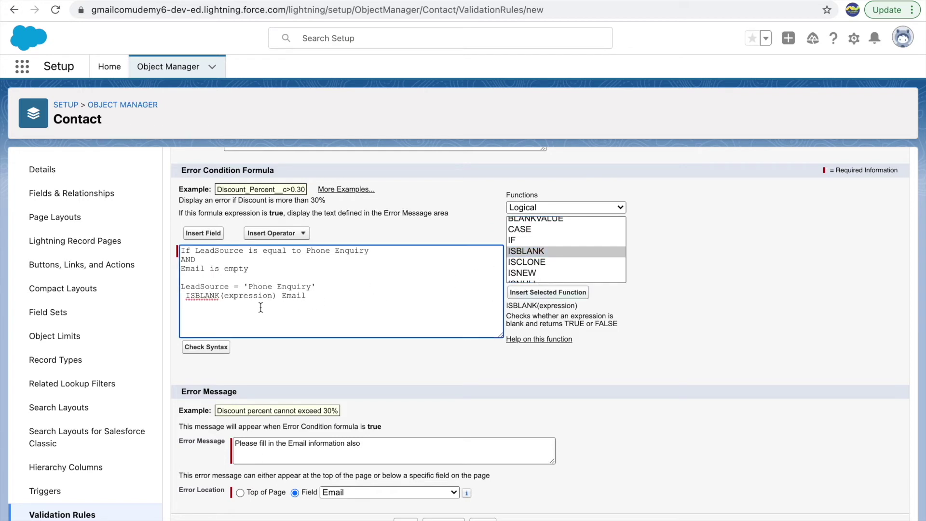
Replace the ISBLANK placeholder with Email and remove the extra text and leading space so the line reads ISBLANK(Email).
double_click(245, 296)
key(BackSpace)
drag(235, 295, 249, 296)
key(BackSpace)
key(BackSpace)
text(Email)
drag(254, 296, 185, 297)
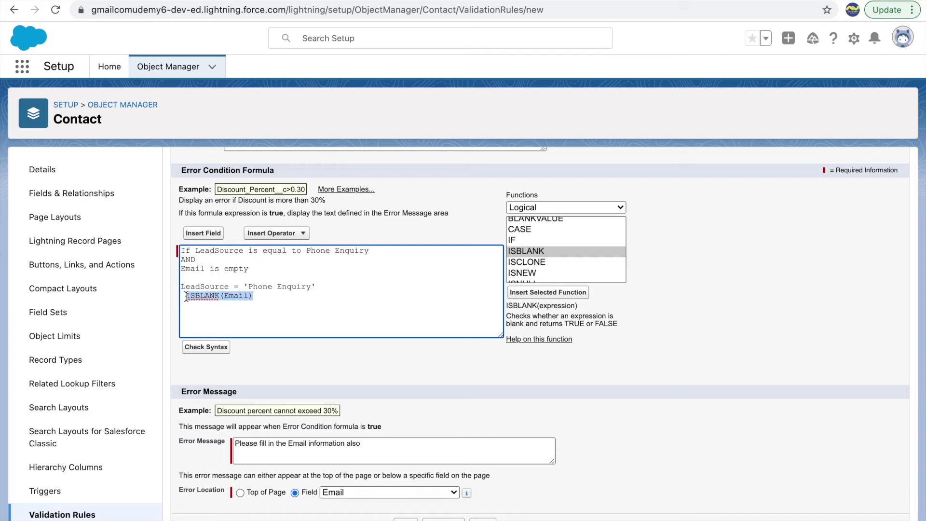
click(186, 297)
key(BackSpace)
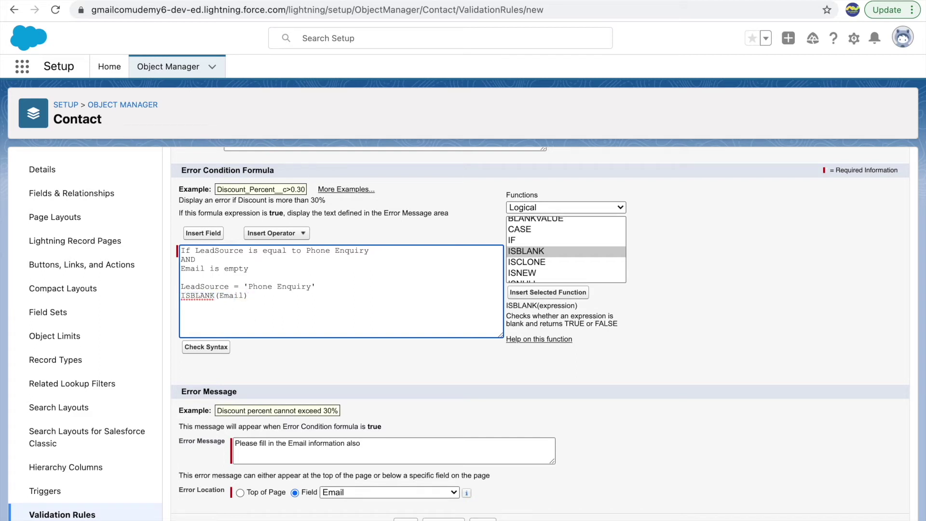
Add a blank line above the LeadSource condition and insert the Logical function AND below the ISBLANK(Email) line.
click(182, 277)
key(Return)
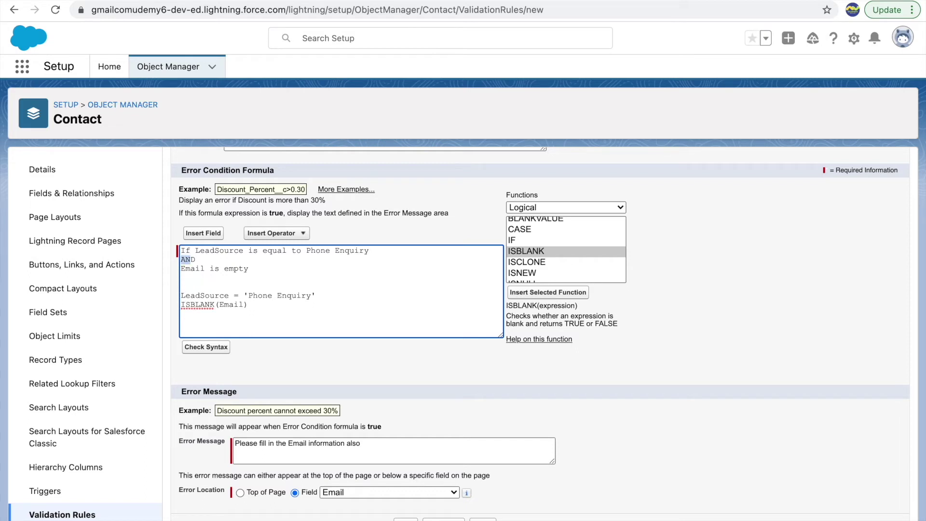
click(181, 277)
click(560, 207)
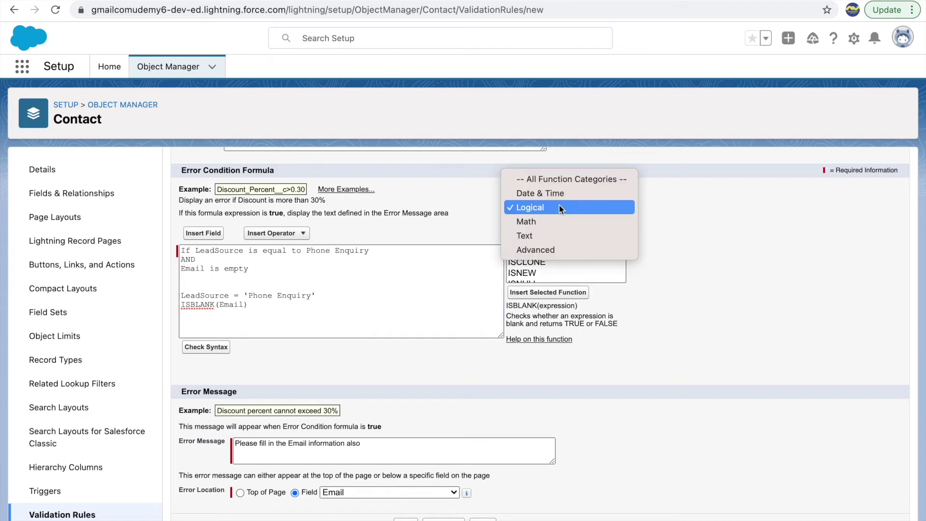
click(570, 207)
scroll(574, 250, down, 4)
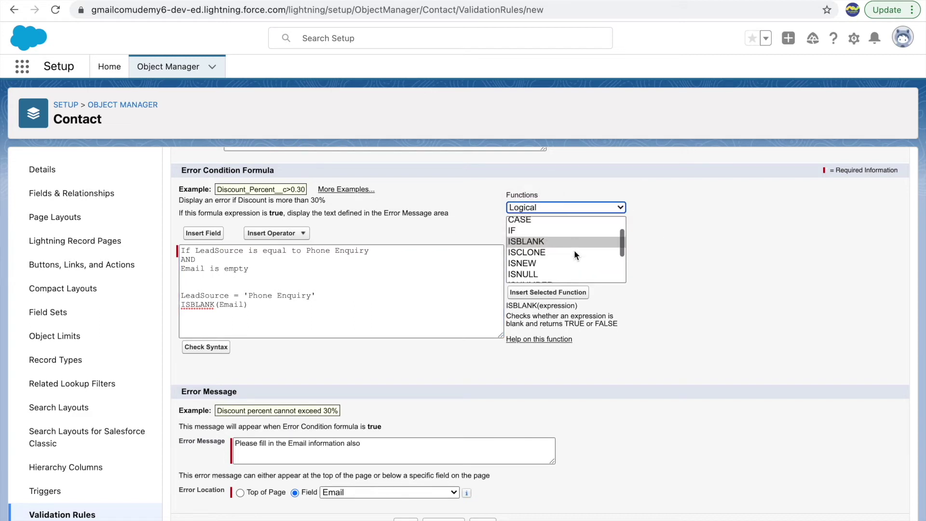
click(525, 264)
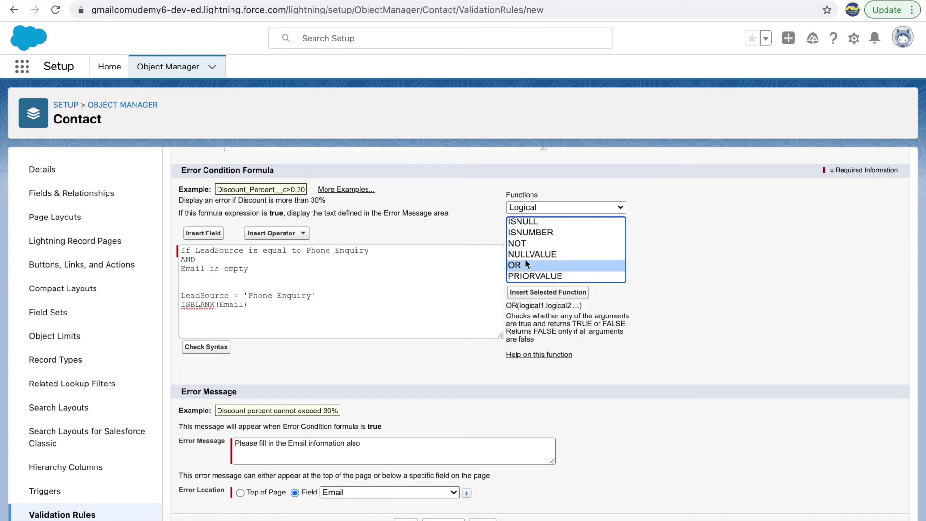
scroll(561, 253, up, 1)
scroll(560, 253, up, 4)
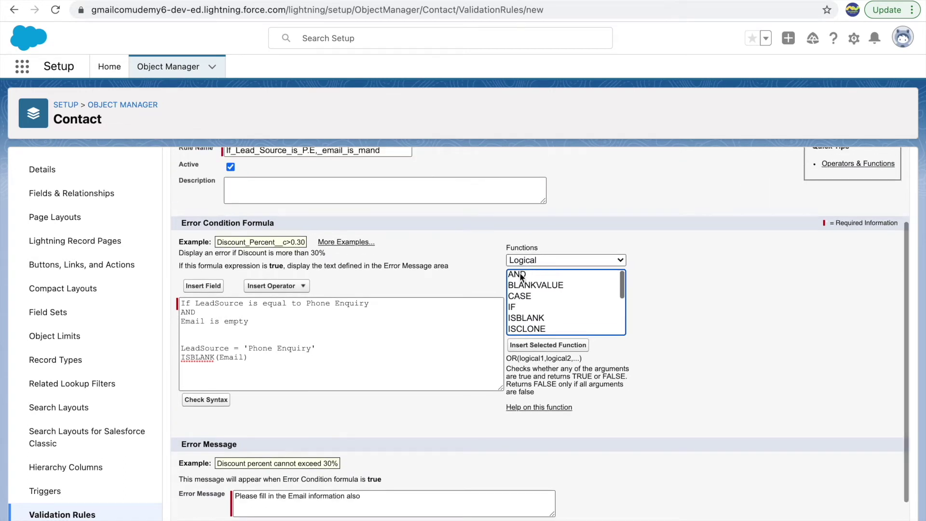
click(520, 275)
scroll(704, 345, down, 1)
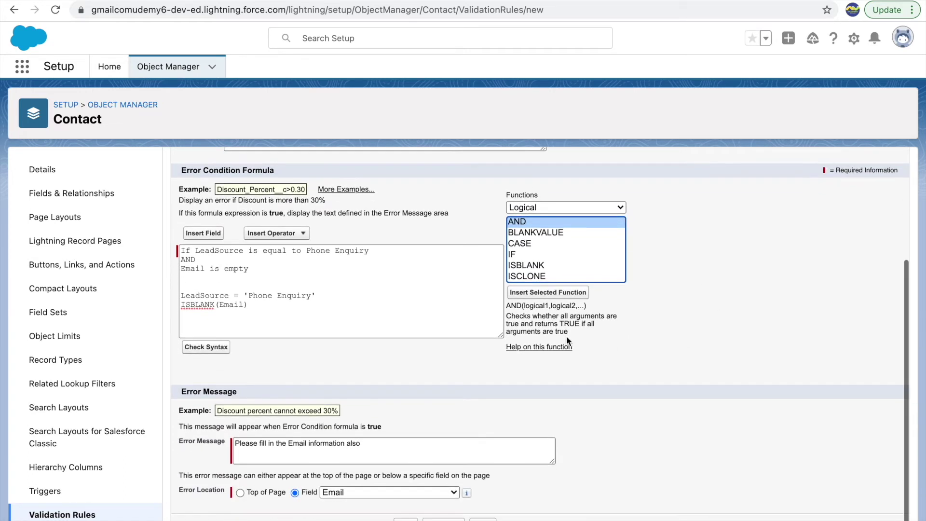
click(531, 313)
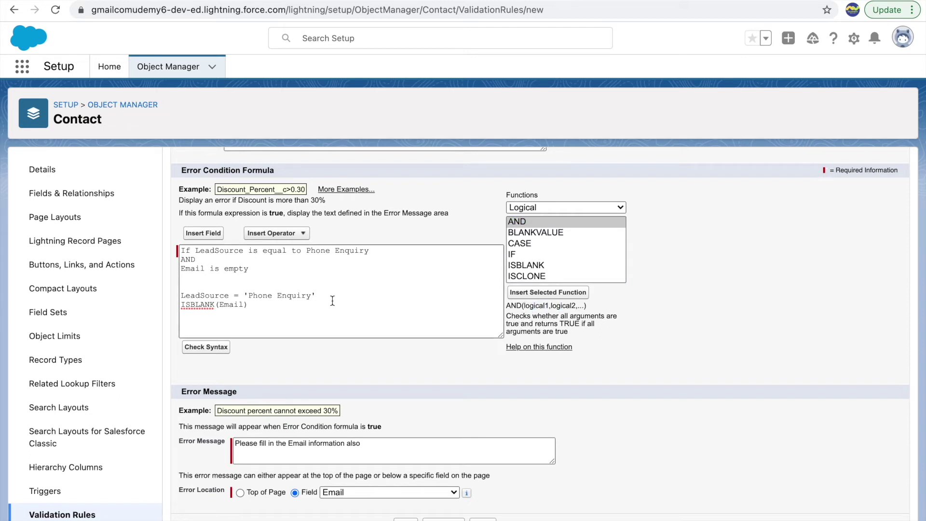
click(273, 314)
click(530, 297)
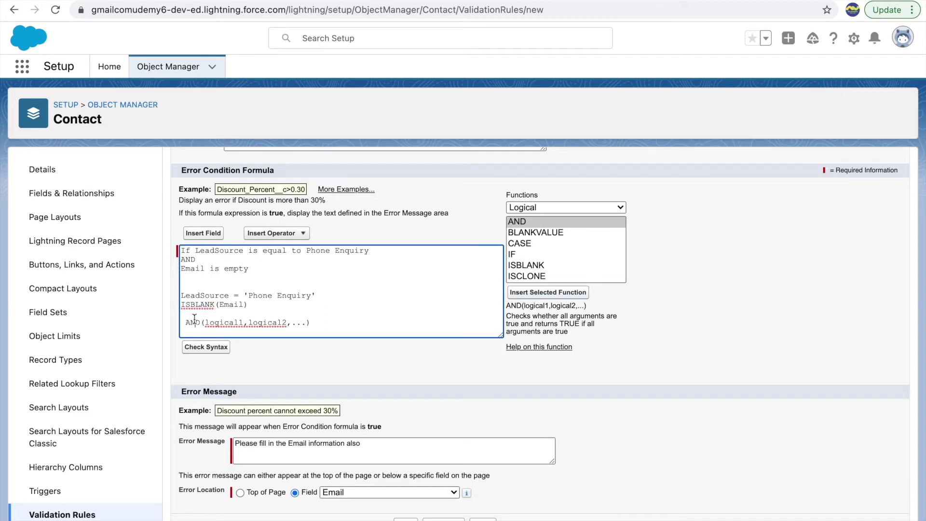
Remove AND's placeholder arguments and leading space, and put its closing parenthesis on a separate line with an empty line between the parentheses.
double_click(217, 322)
click(267, 323)
drag(316, 296, 181, 296)
drag(253, 305, 304, 320)
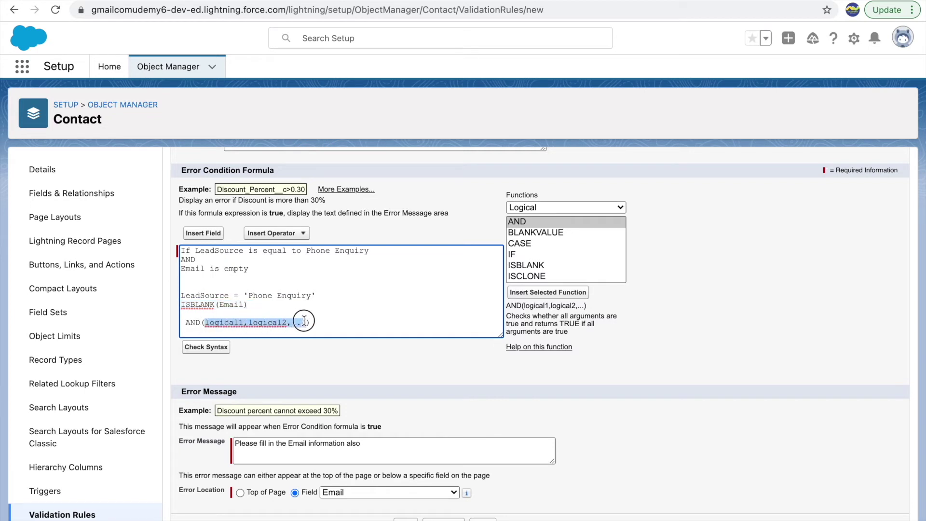
key(BackSpace)
key(Return)
key(Return)
key(Up)
key(BackSpace)
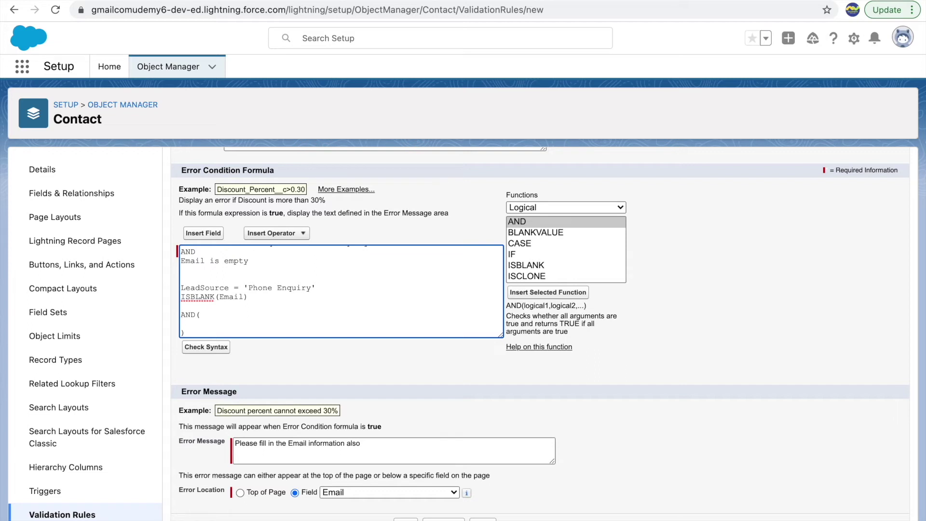
Move the LeadSource and ISBLANK(Email) conditions inside the AND parentheses, separated by a comma after 'Phone Enquiry'.
drag(266, 299, 175, 288)
key(super+x)
key(Down)
key(Down)
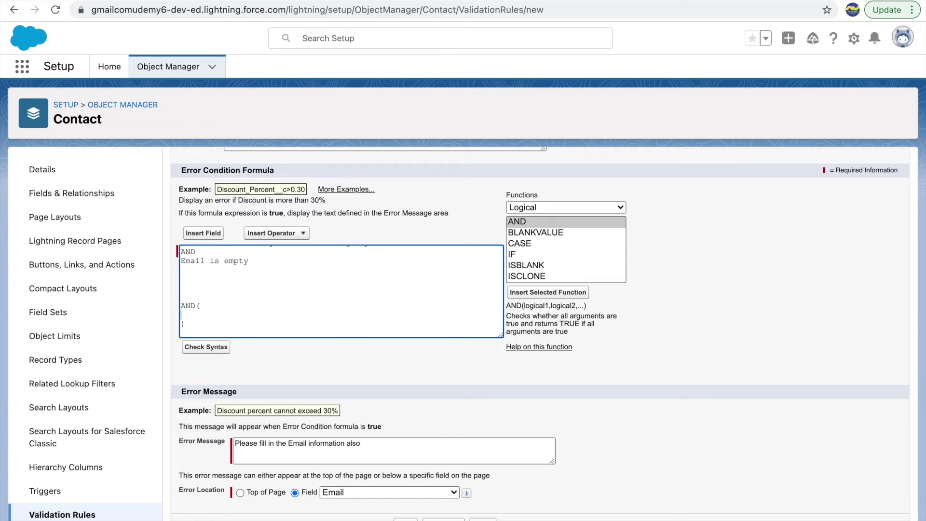
key(super+v)
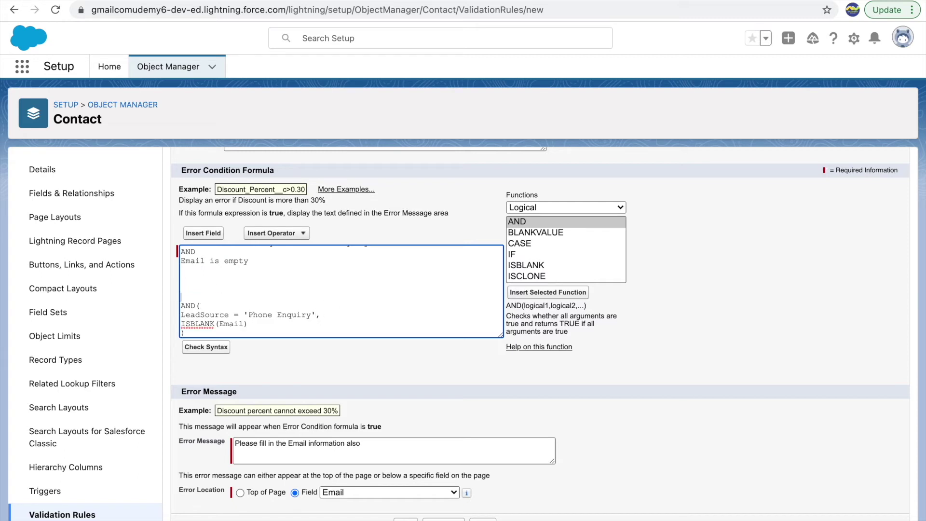
Delete the plain-word condition and the blank lines above the AND formula.
key(super+shift+Up)
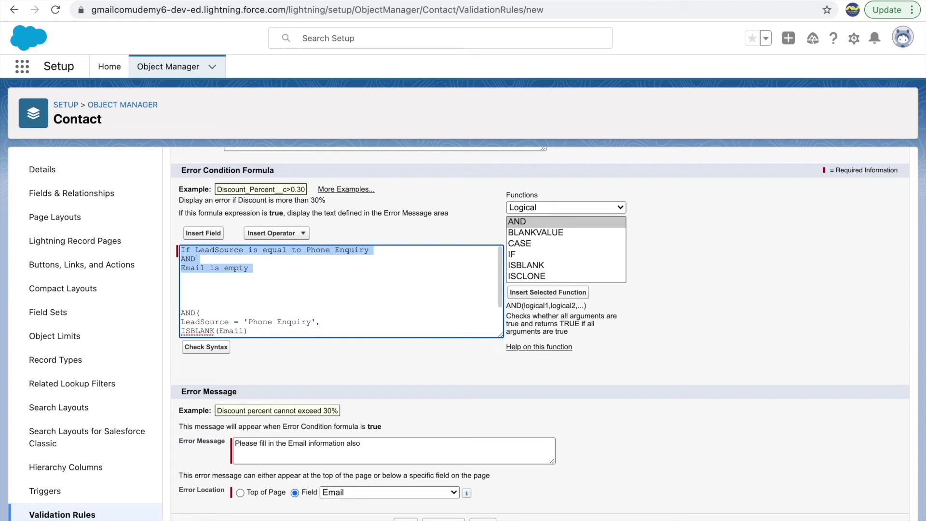
key(BackSpace)
key(BackSpace)
key(BackSpace)
key(BackSpace)
key(BackSpace)
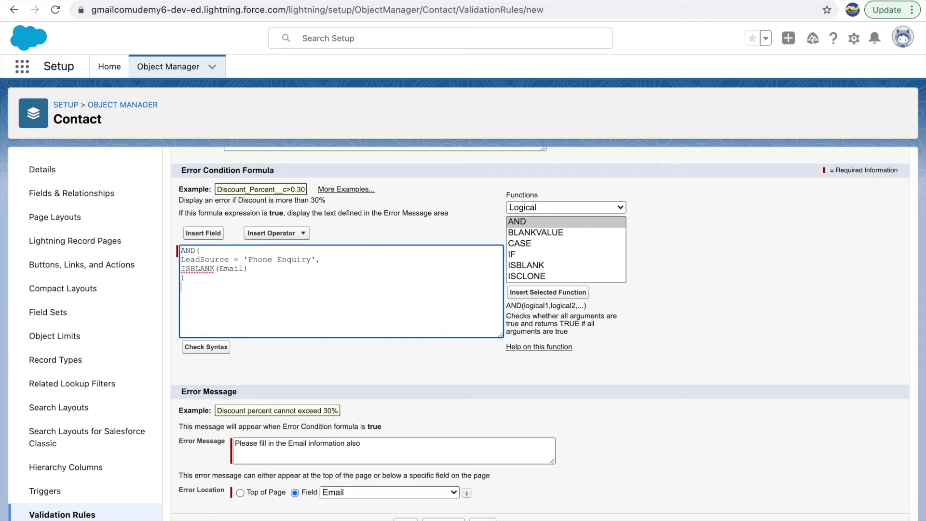
Review the AND formula and the error message text, and check the formula's syntax.
double_click(194, 263)
double_click(298, 259)
double_click(223, 269)
click(190, 270)
drag(369, 449, 309, 442)
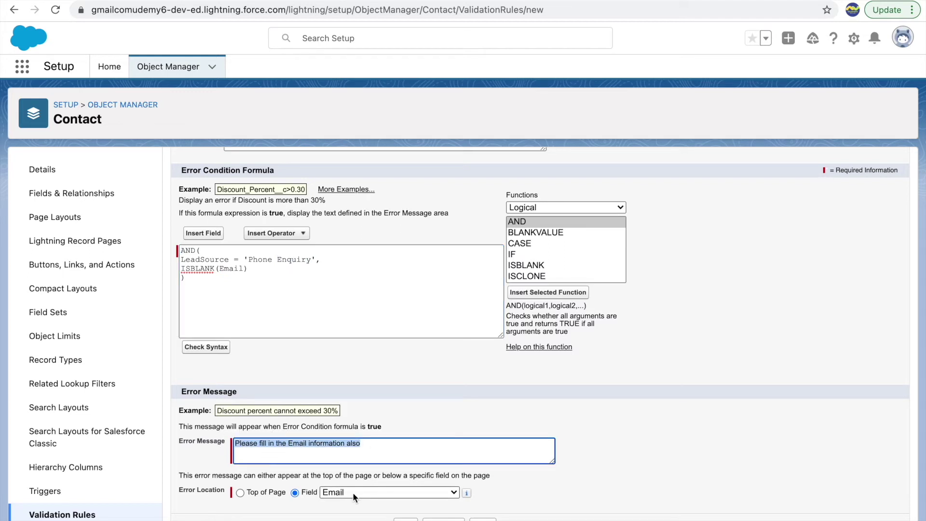
click(391, 291)
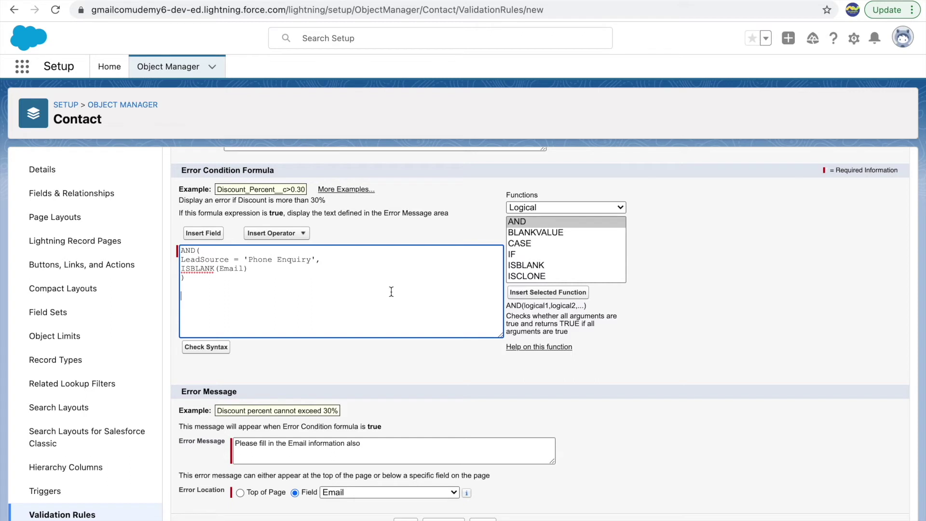
click(208, 352)
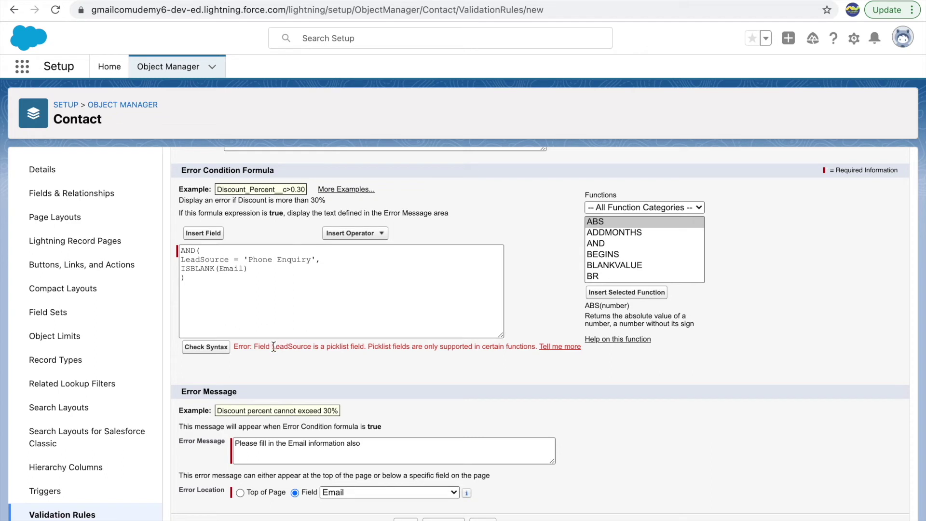
double_click(294, 346)
click(332, 347)
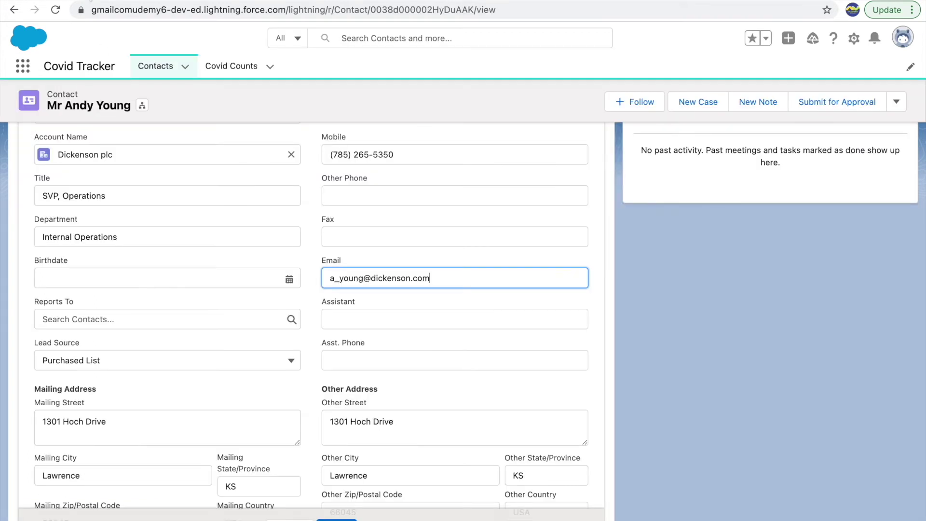
Switch to the open Contact record and look up how the phone option is spelled in the Lead Source picklist.
click(78, 363)
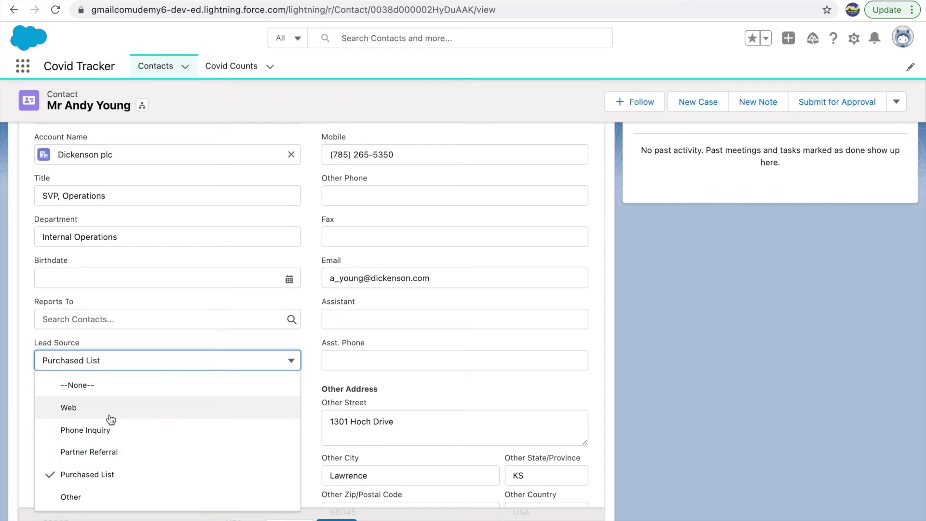
click(147, 346)
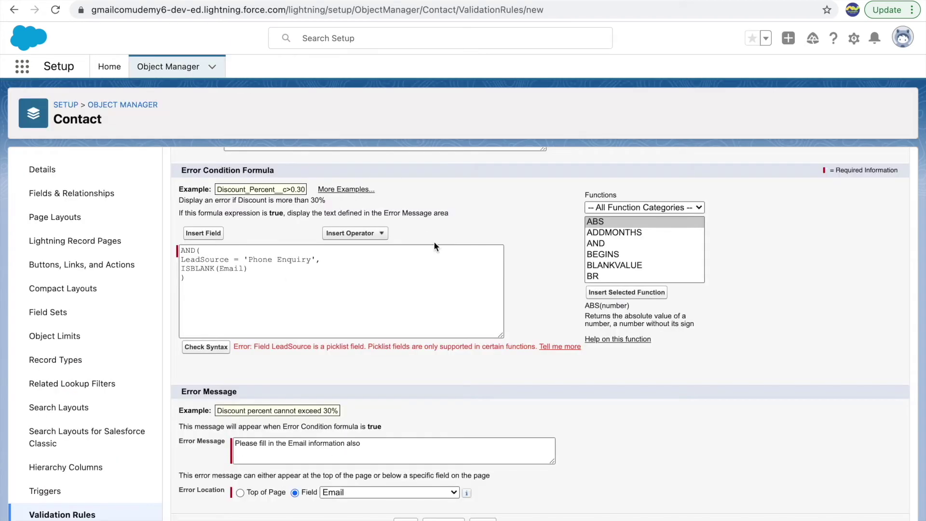
Examine the field name and the text value of the LeadSource = 'Phone Enquiry' condition in the error condition formula.
click(240, 261)
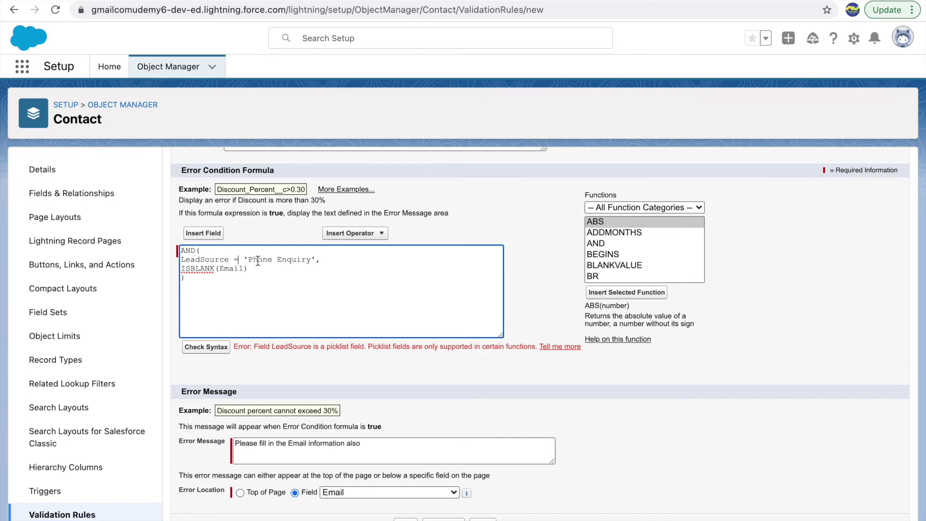
drag(245, 259, 314, 260)
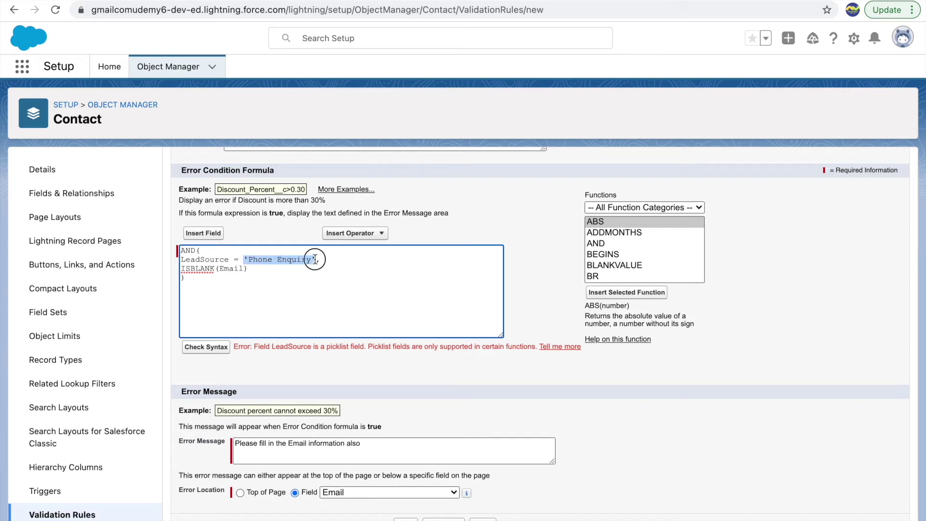
double_click(199, 260)
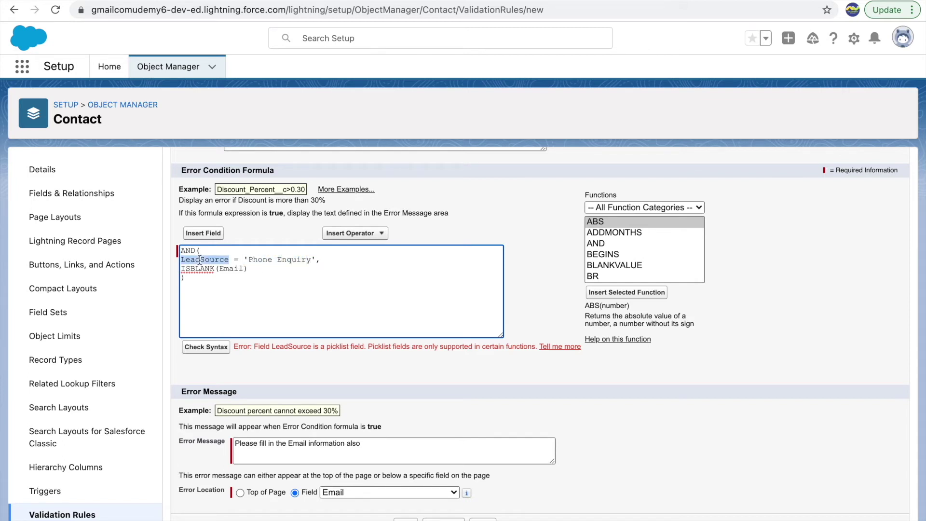
drag(320, 259, 186, 260)
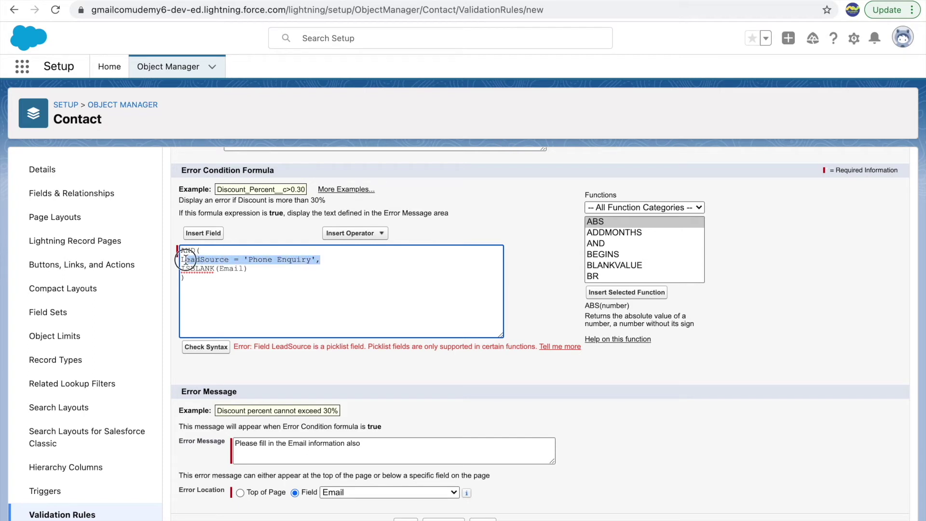
click(239, 260)
double_click(211, 260)
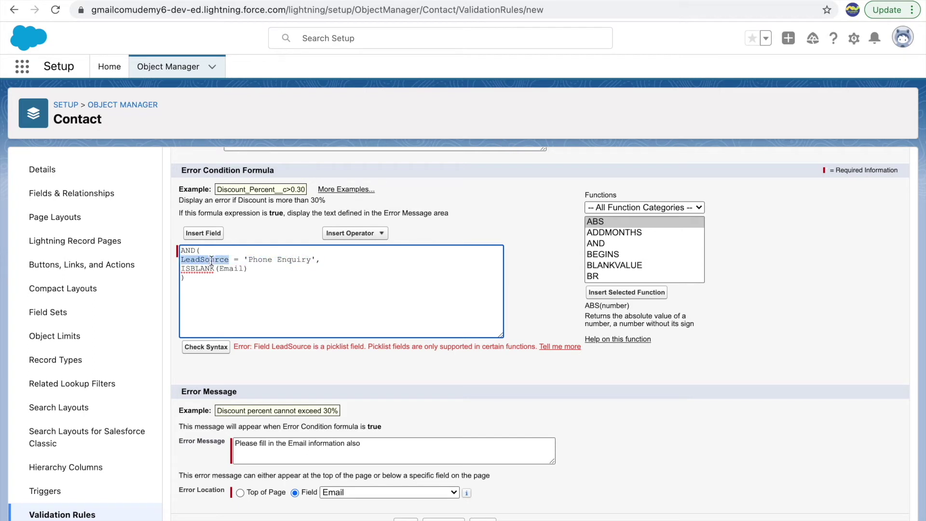
click(262, 261)
double_click(200, 259)
click(181, 260)
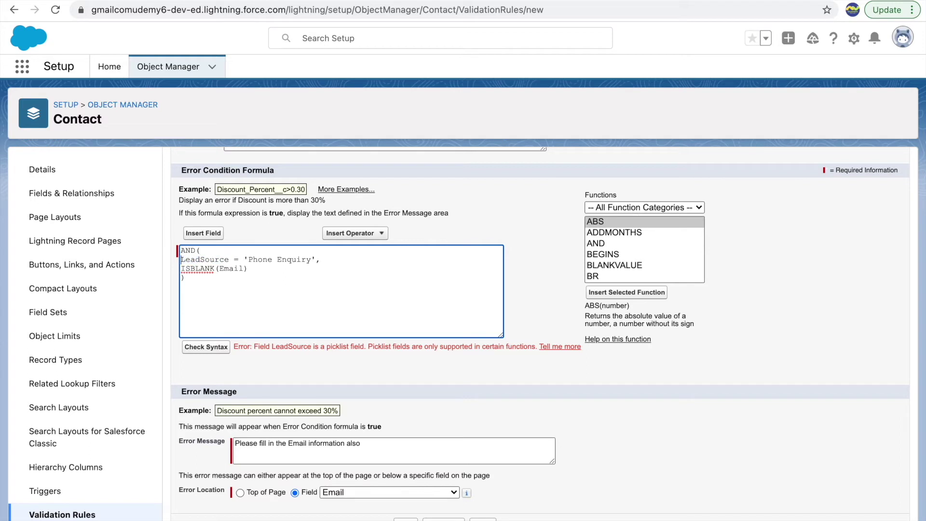
Filter the formula functions to the Text category and select ISPICKVAL.
click(627, 208)
click(630, 208)
click(624, 208)
click(603, 278)
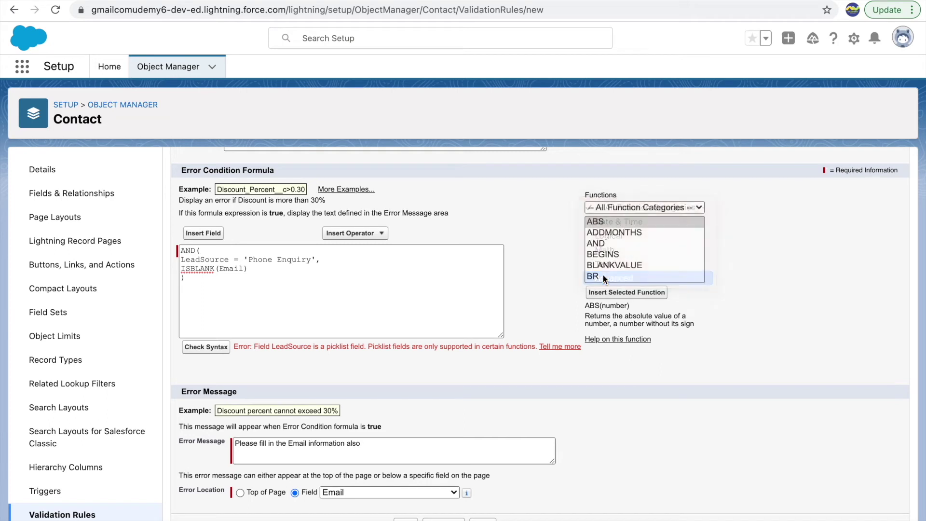
click(606, 209)
click(613, 193)
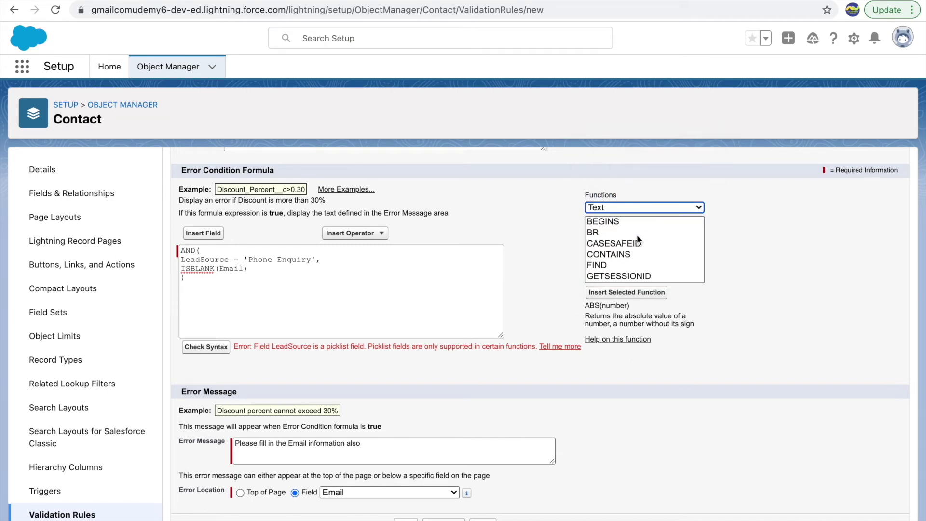
scroll(615, 251, down, 2)
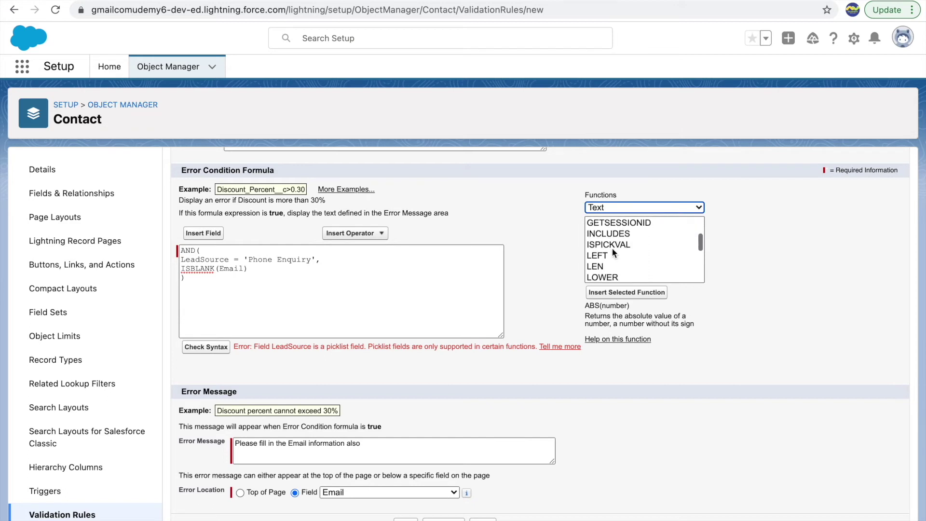
click(603, 246)
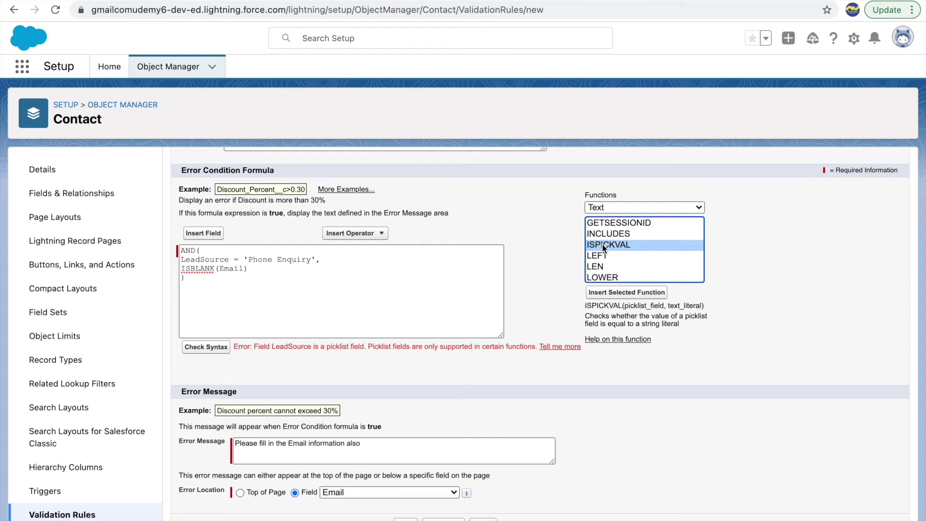
Read the arguments and description of ISPICKVAL, and insert the function on a new line below the LeadSource condition.
double_click(602, 305)
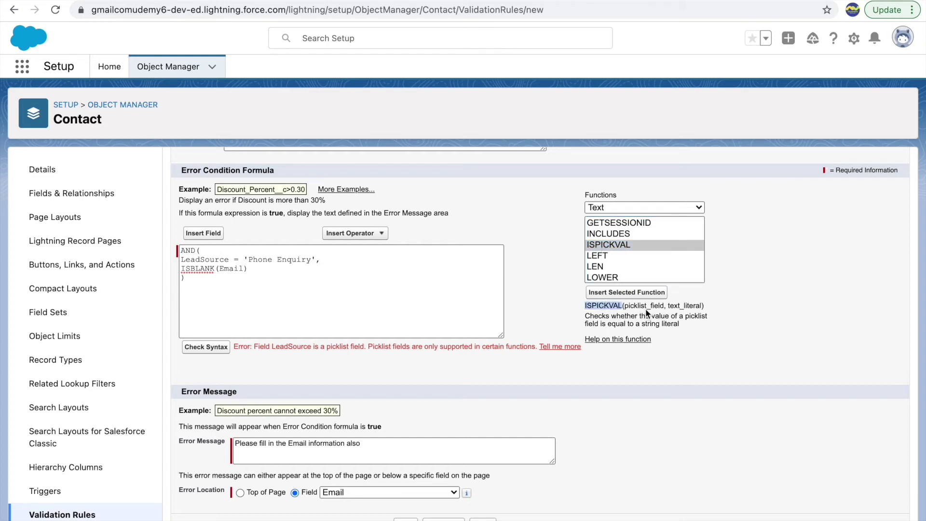
double_click(644, 305)
double_click(681, 305)
click(601, 317)
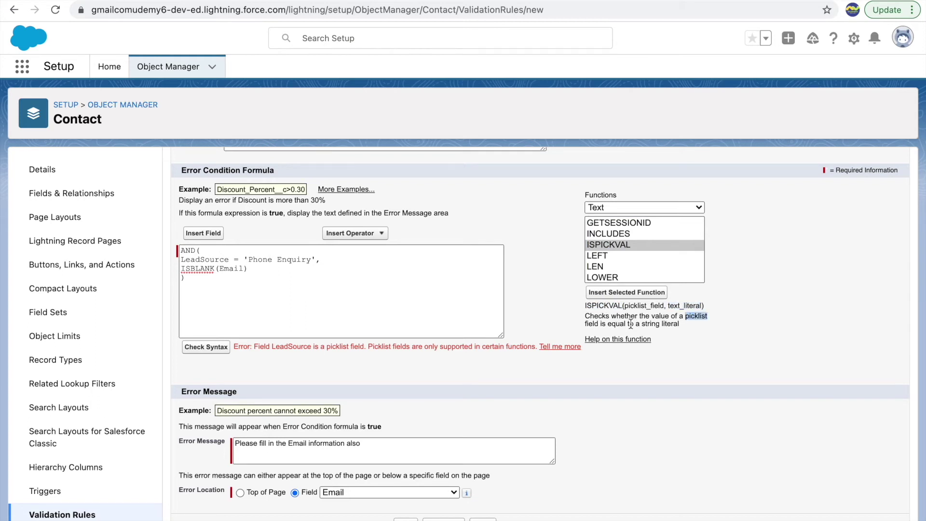
click(340, 261)
key(Return)
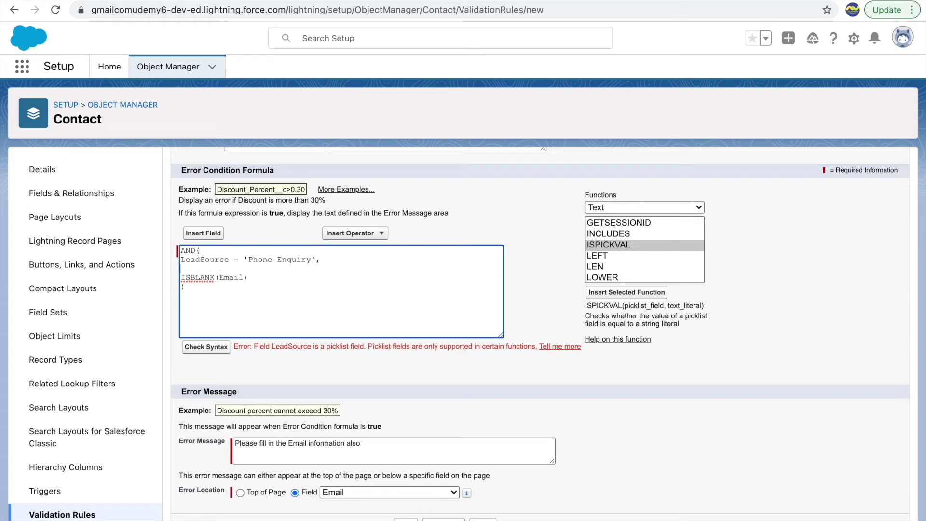
click(625, 293)
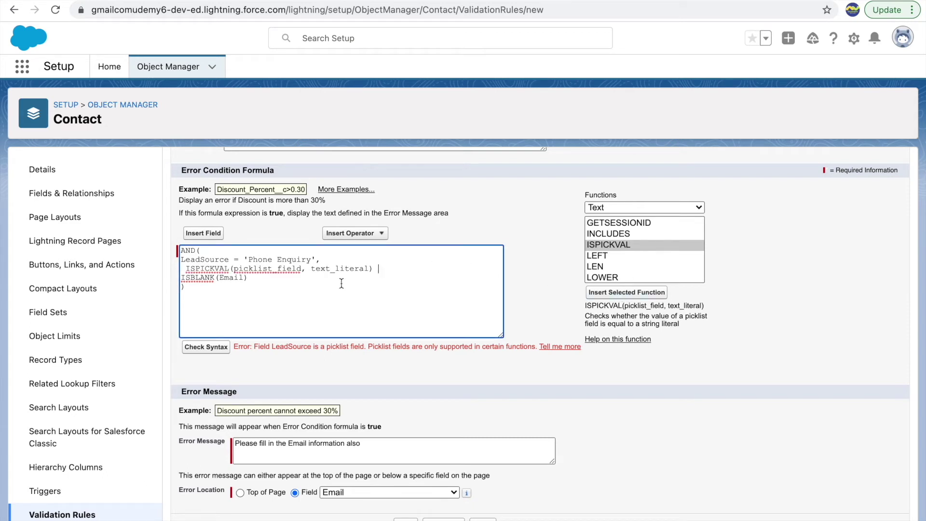
Replace the ISPICKVAL placeholder arguments with LeadSource and 'Phone Enquiry'.
double_click(266, 270)
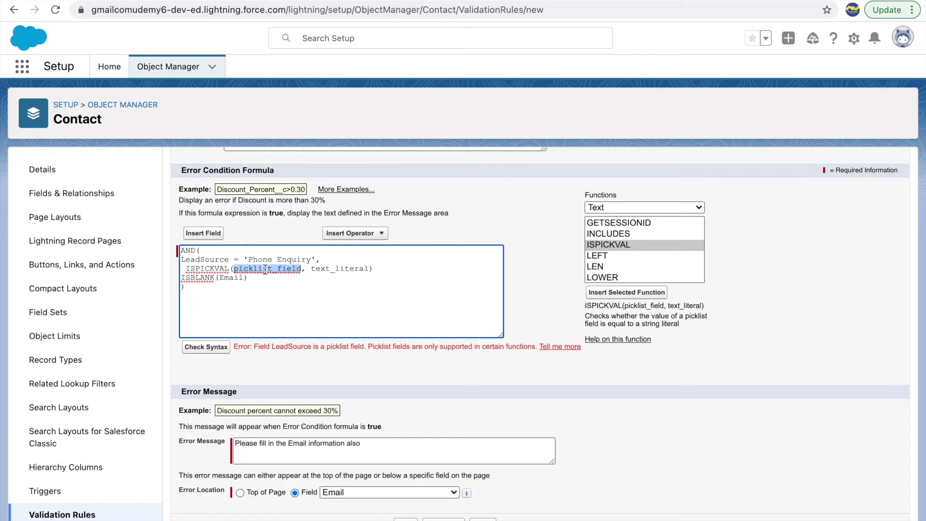
text(LeadSource)
double_click(310, 268)
key(BackSpace)
key(BackSpace)
text(''Phone Enqui)
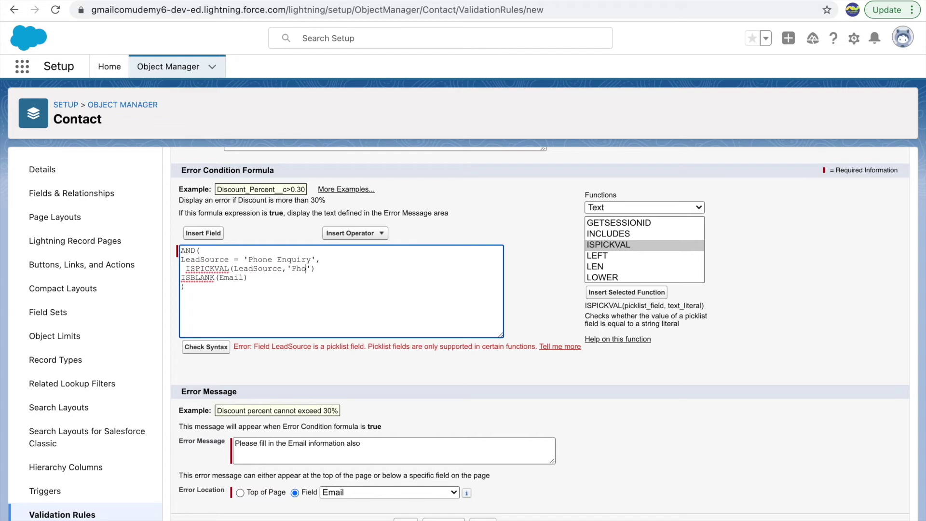
text(ry)
Delete the old LeadSource = 'Phone Enquiry' line and end the ISPICKVAL condition with a comma.
key(shift+Home)
key(BackSpace)
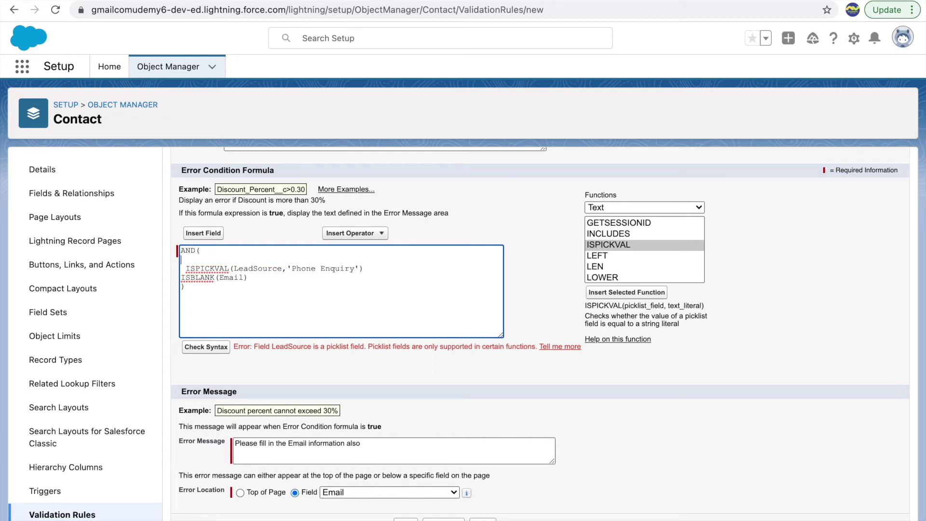
key(BackSpace)
key(BackSpace)
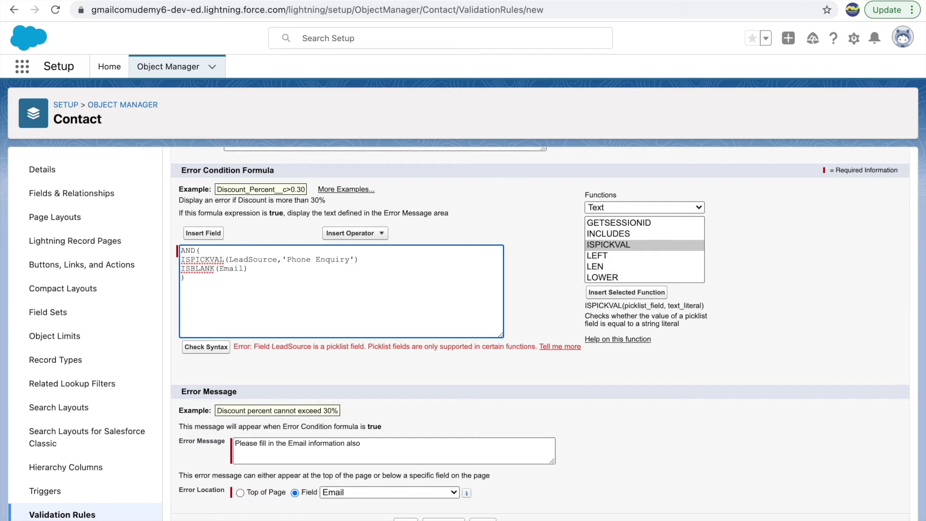
click(370, 257)
Check the formula's syntax and review its ISPICKVAL and ISBLANK conditions together with the error message.
click(207, 351)
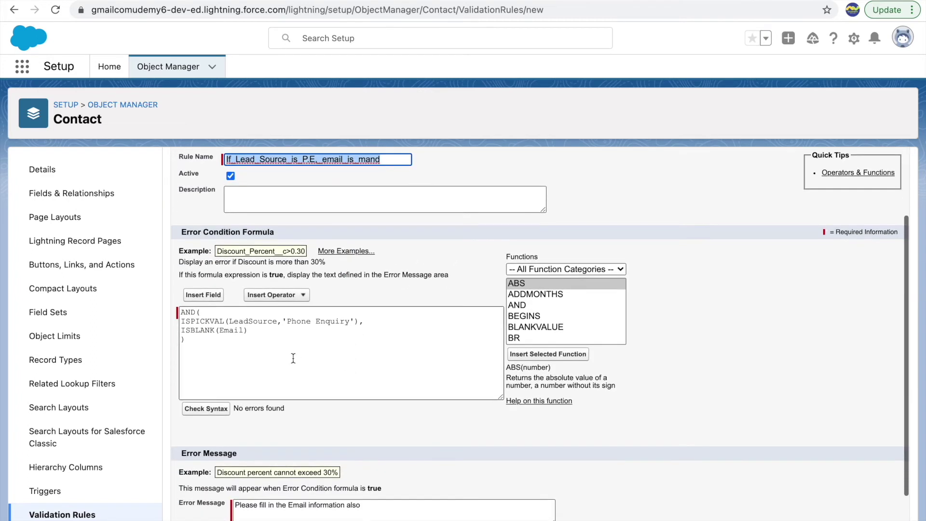
double_click(240, 321)
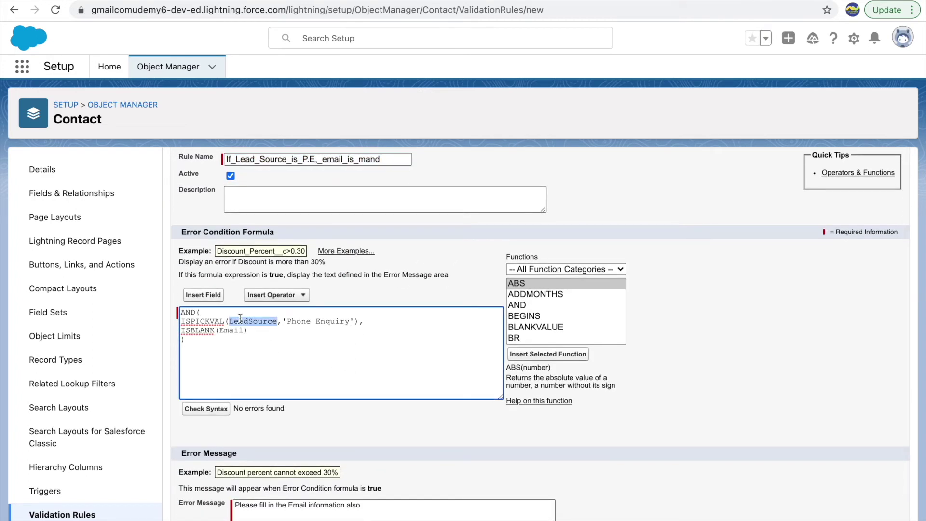
double_click(296, 321)
click(326, 322)
double_click(234, 328)
click(269, 329)
scroll(259, 429, down, 3)
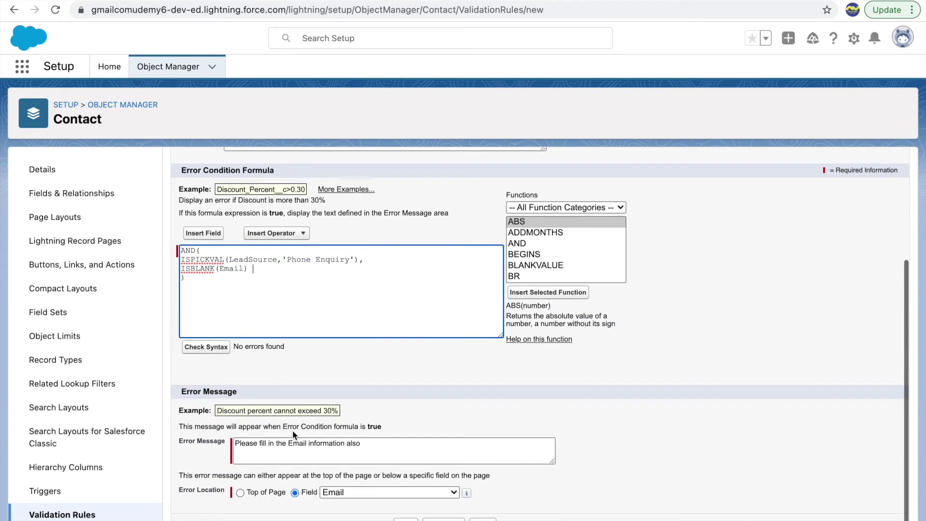
double_click(281, 442)
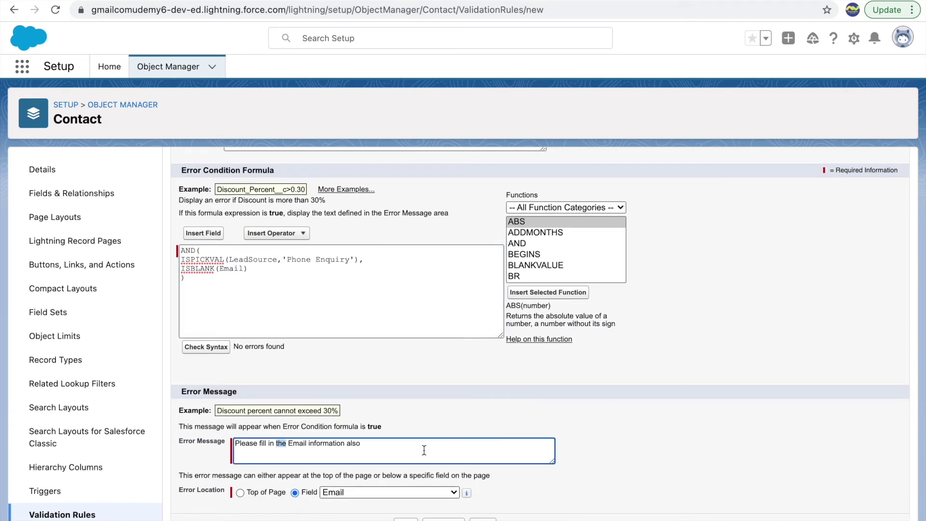
Try to save the rule, correct its name to If_Lead_Source_is_PE_email_is_mand, and save it.
scroll(482, 417, up, 8)
click(406, 228)
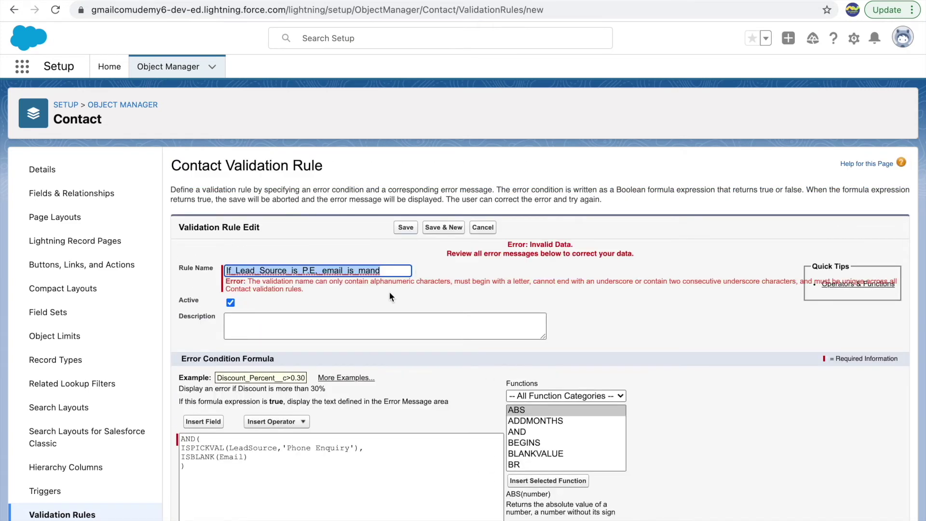
click(374, 288)
click(312, 270)
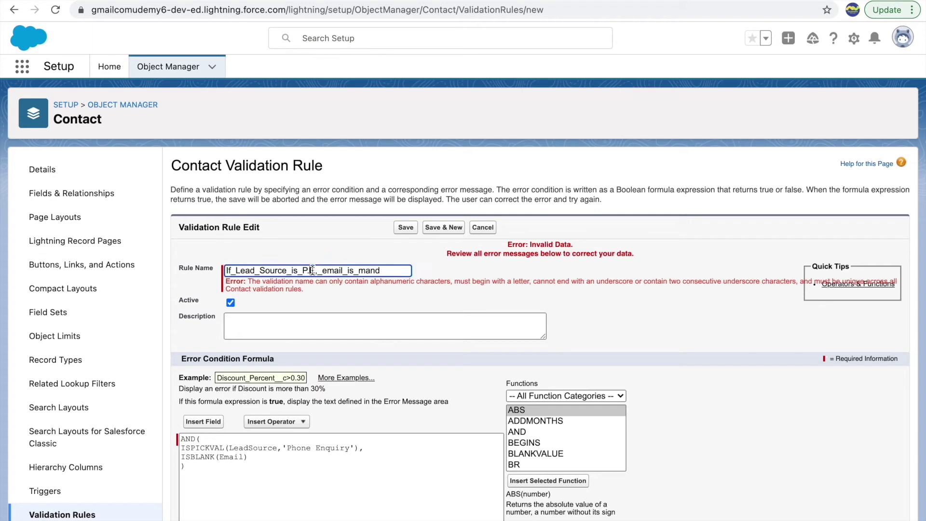
key(Delete)
key(Left)
key(BackSpace)
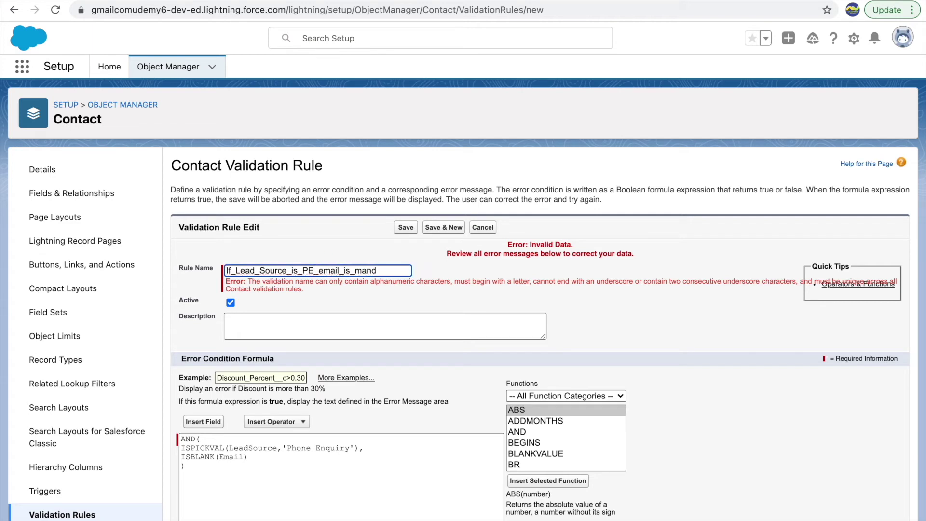
click(399, 229)
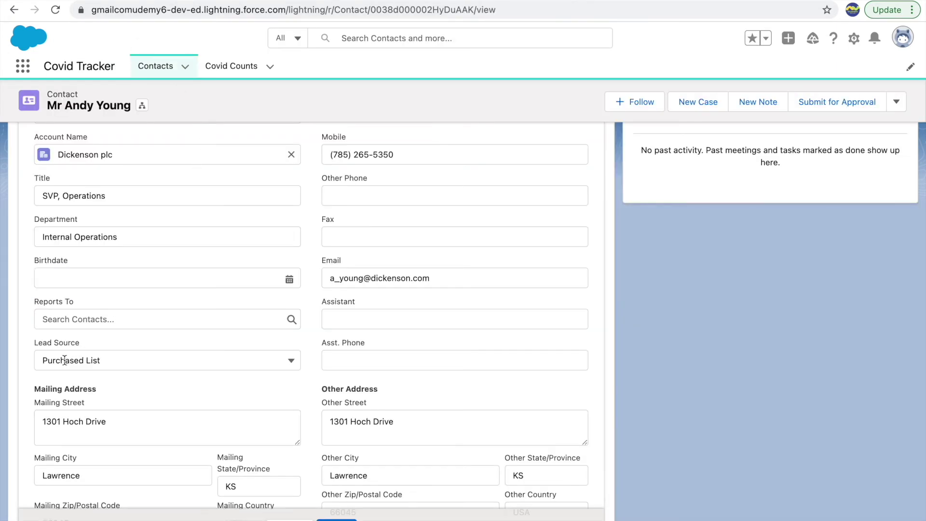
On the open Contact record, set Lead Source to Web, clear the Email field, and save the record.
click(65, 360)
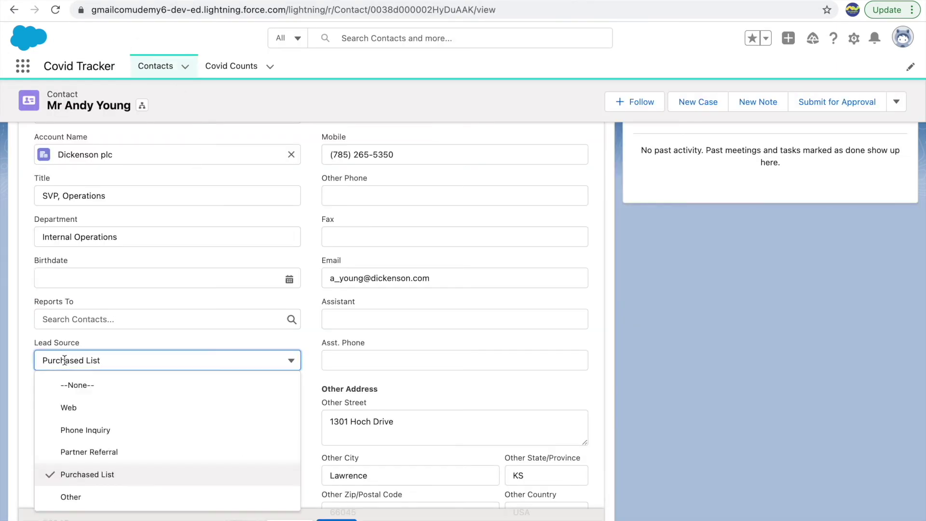
click(73, 408)
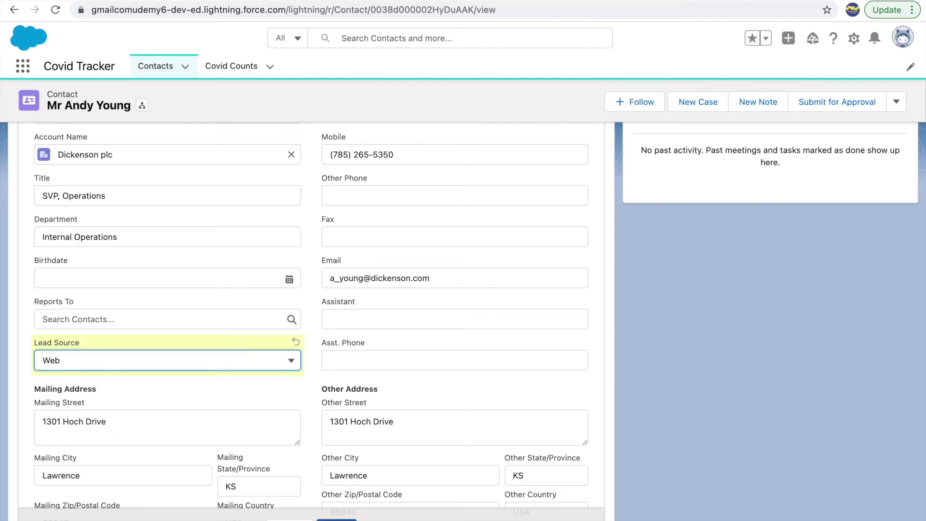
click(438, 277)
key(super+a)
key(BackSpace)
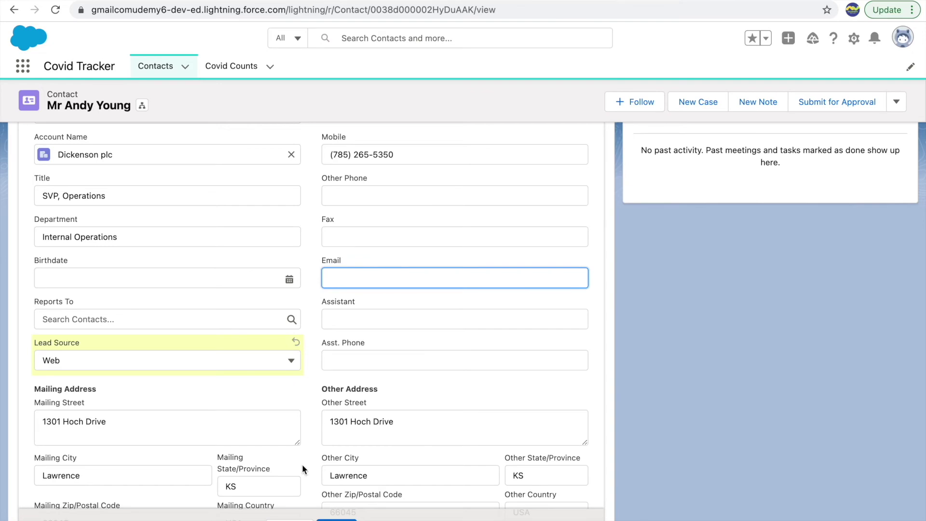
click(337, 519)
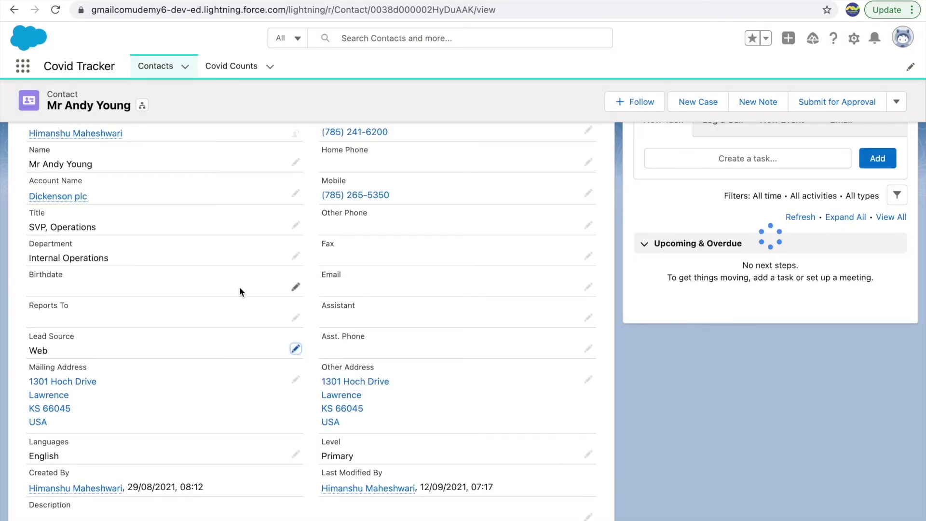
On the Contact record, set Lead Source to Partner Referral, fill in the contact's email from the suggested address, and save the record.
click(295, 350)
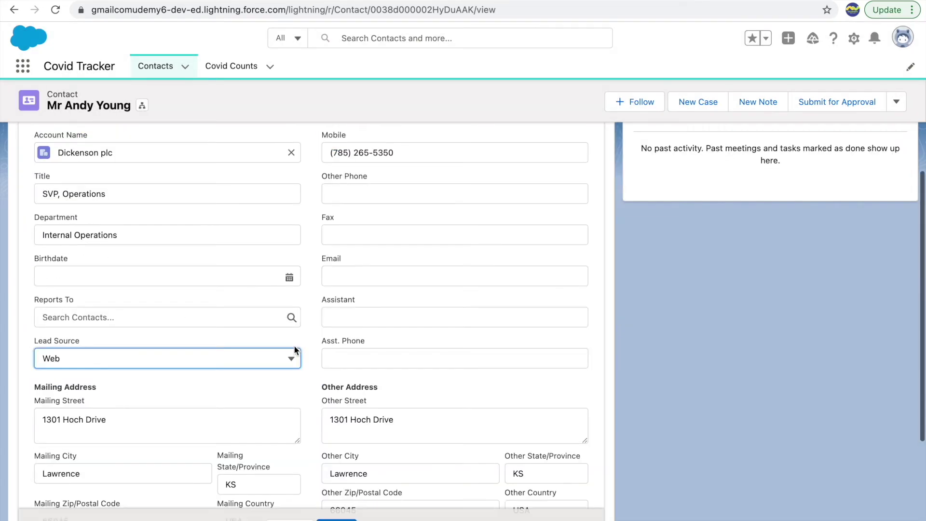
click(209, 359)
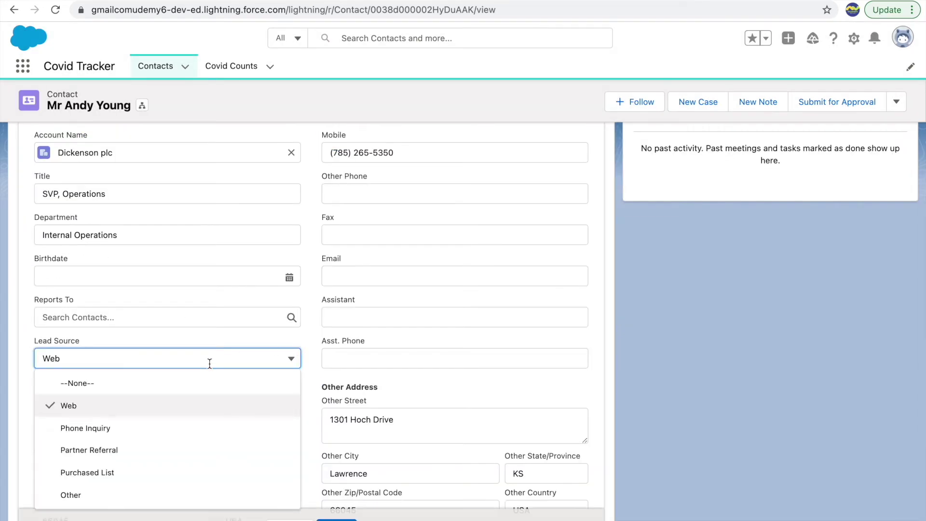
click(89, 446)
click(348, 275)
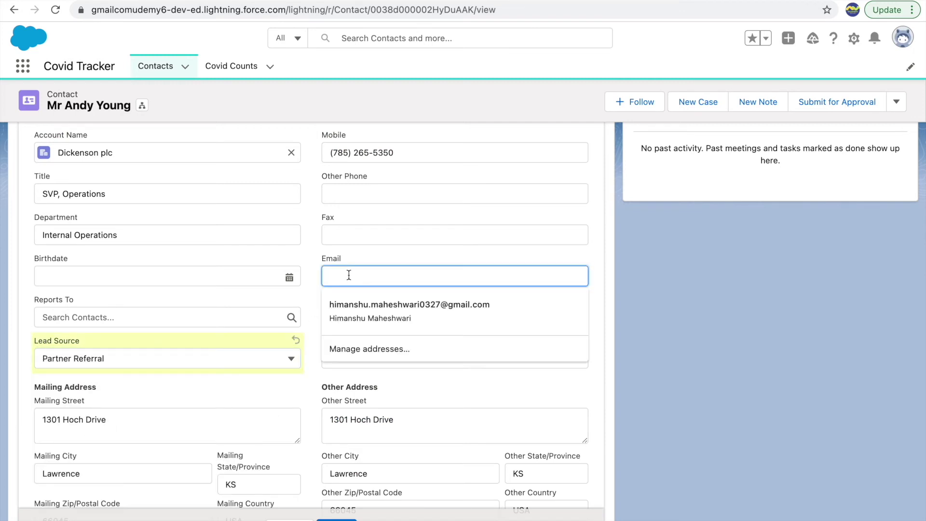
click(392, 307)
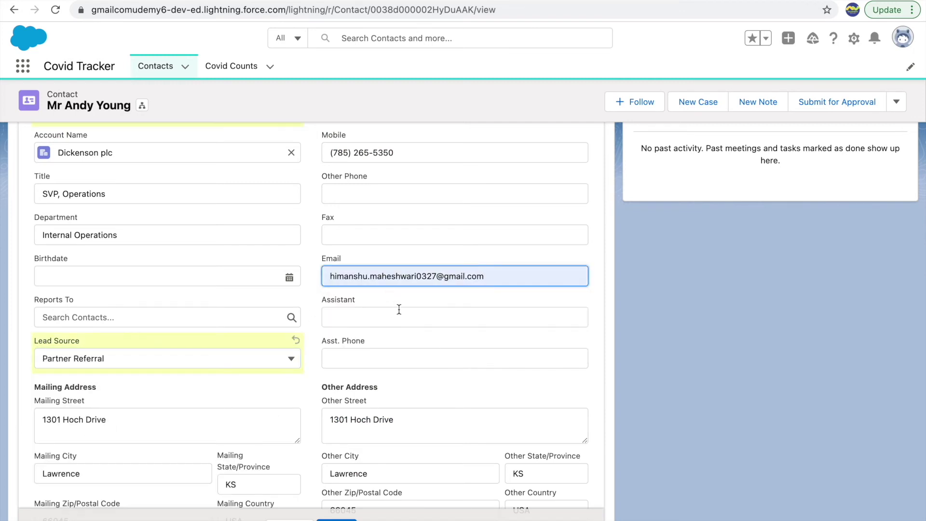
click(314, 302)
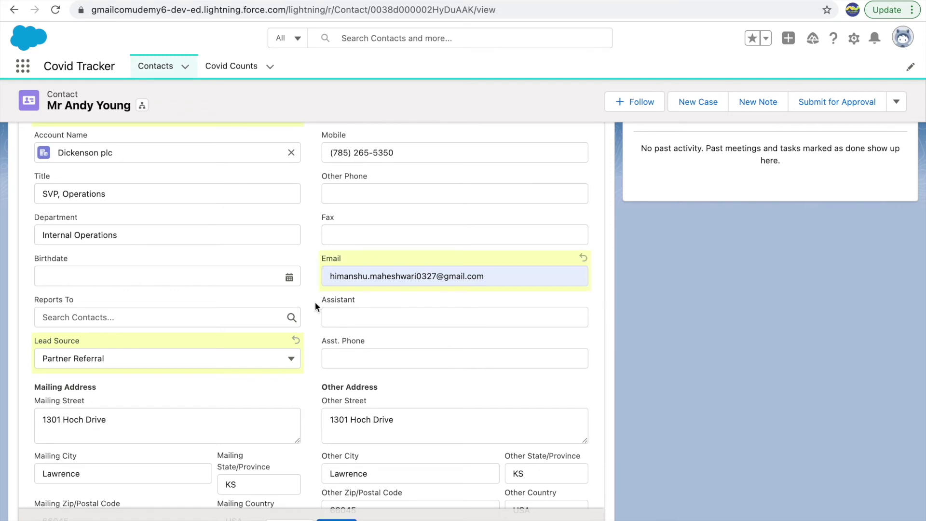
click(140, 357)
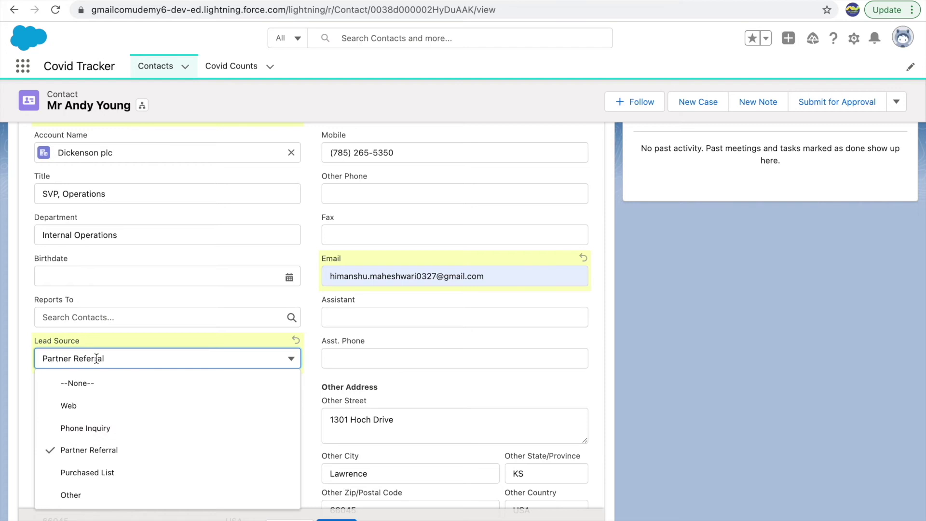
click(311, 331)
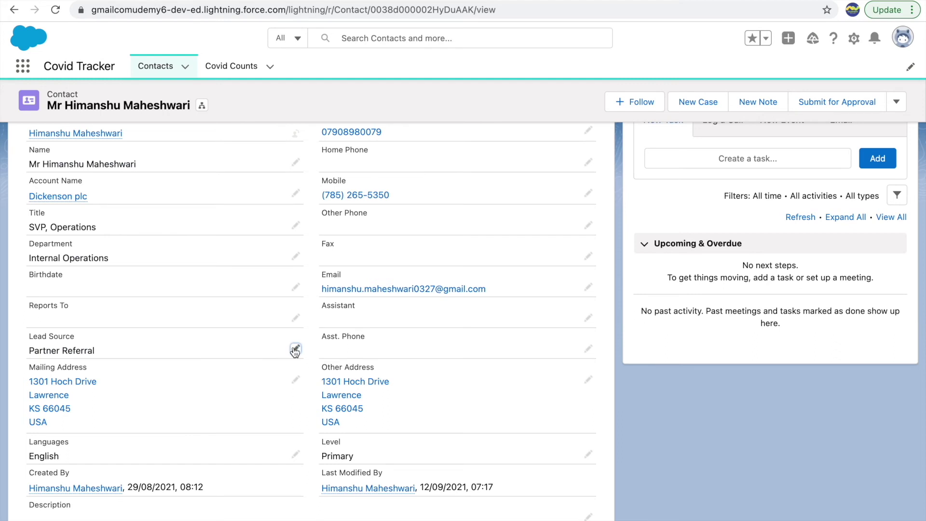
Set the contact's Lead Source to Phone Inquiry, clear the Email field, and save the record.
click(294, 351)
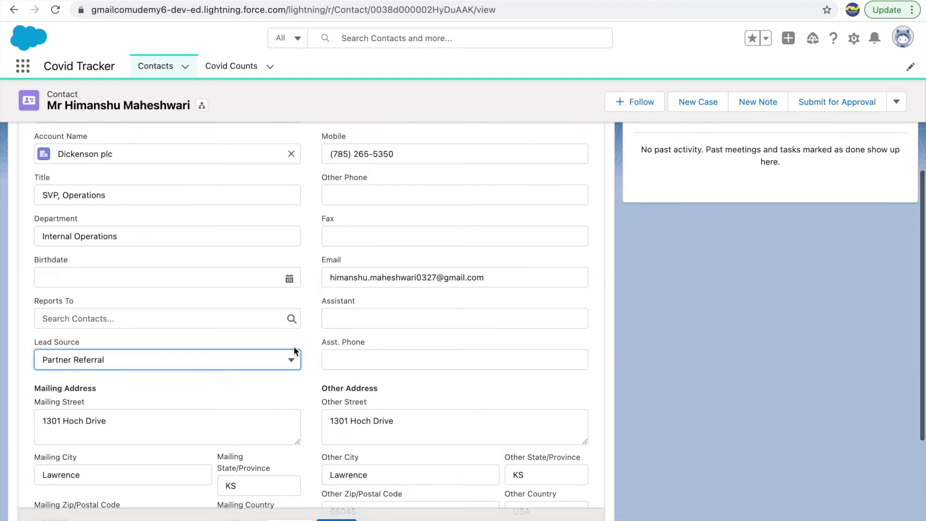
click(233, 359)
click(118, 429)
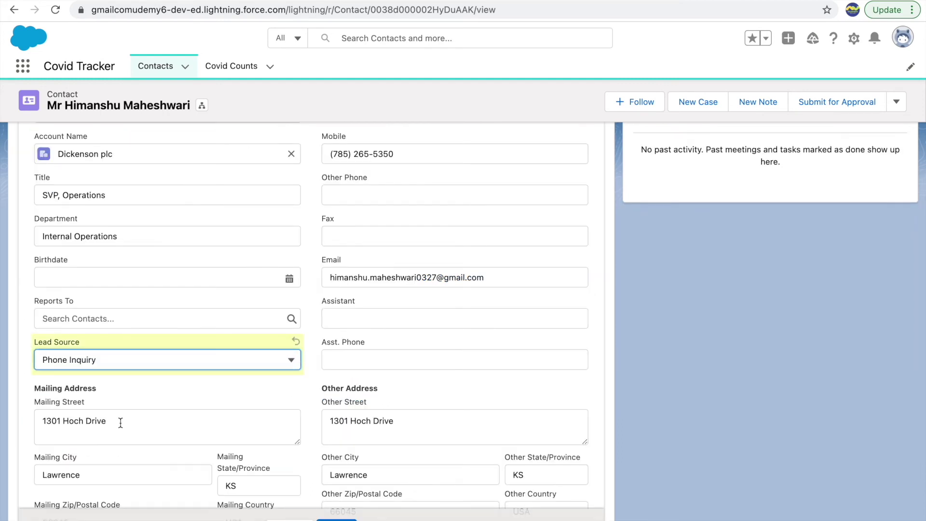
triple_click(457, 277)
key(BackSpace)
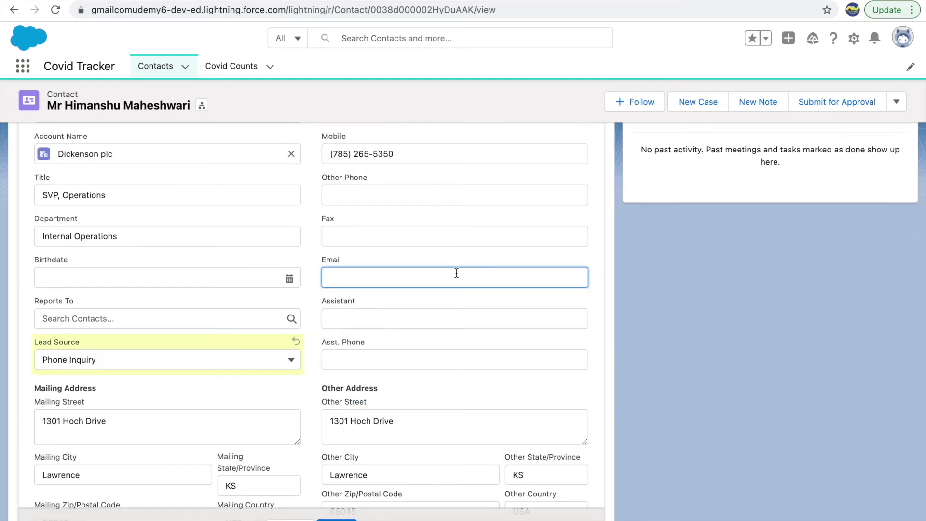
click(309, 301)
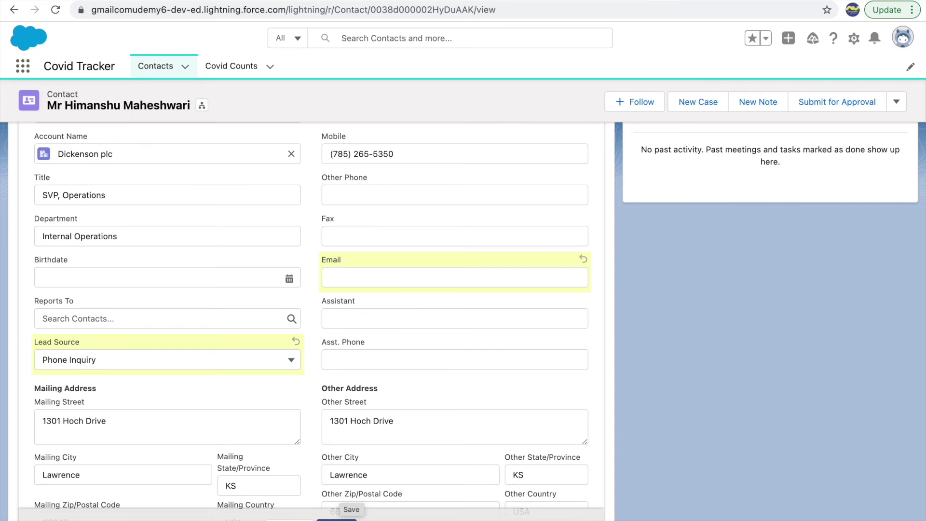
click(336, 519)
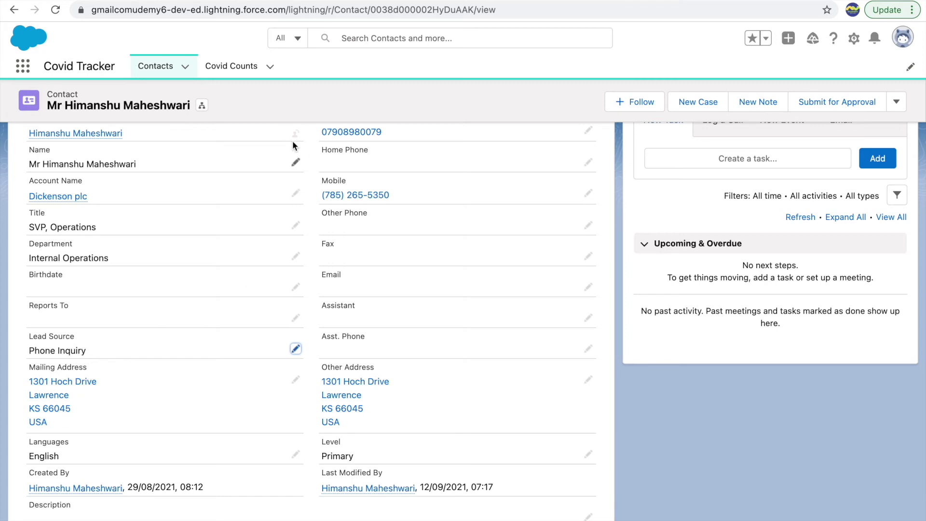
Compare the Lead Source value's spelling with the rule, correct the ISPICKVAL value to 'Phone Inquiry', and save the validation rule.
drag(94, 351, 37, 347)
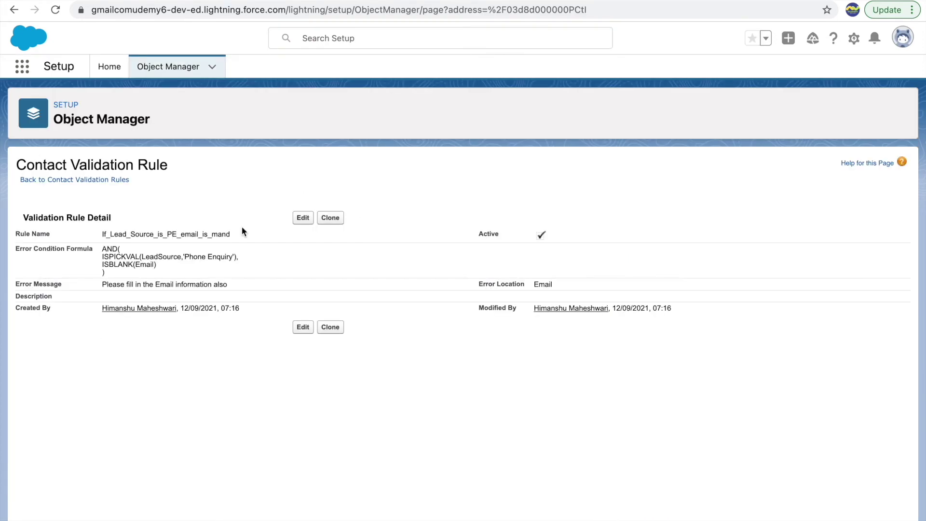
drag(213, 256, 206, 256)
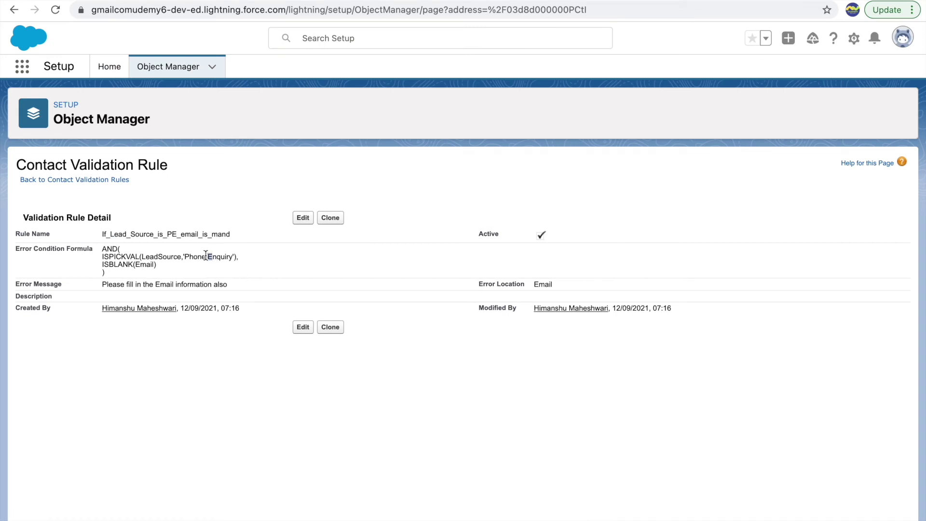
click(299, 218)
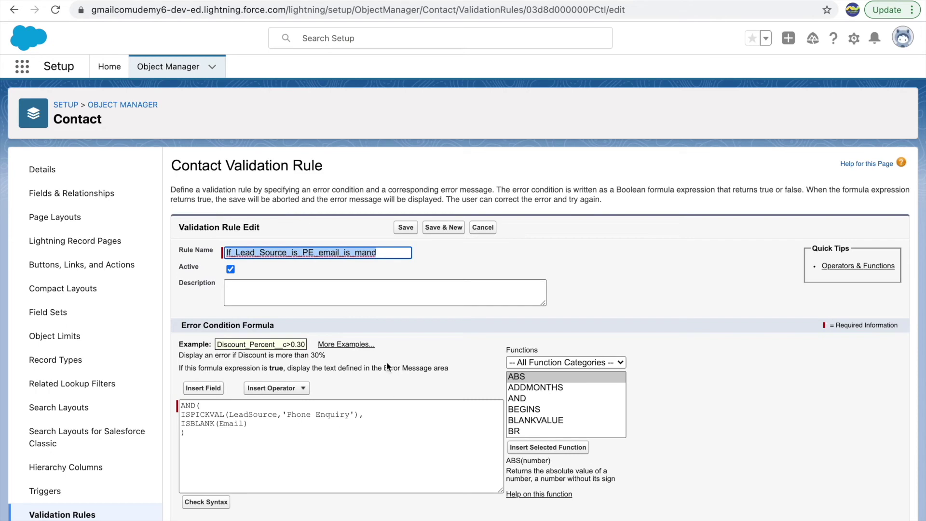
click(322, 414)
key(BackSpace)
text(I)
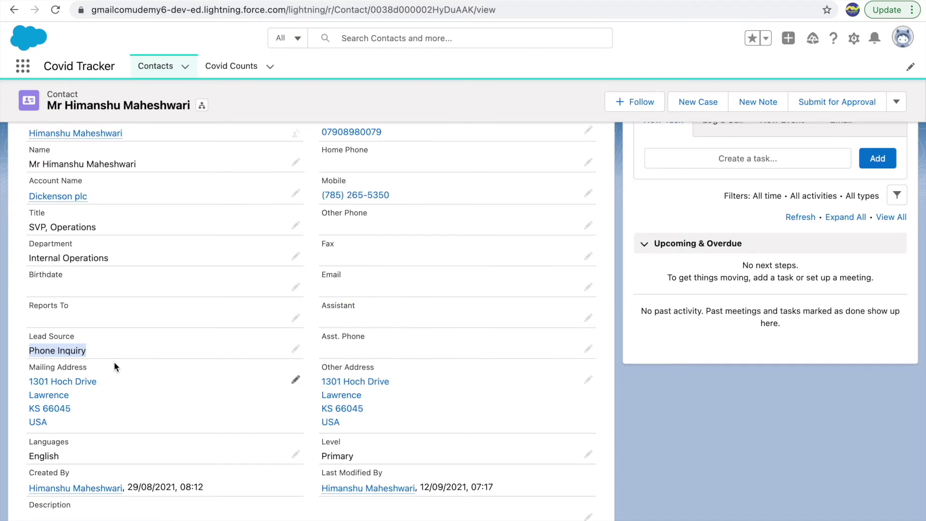
click(93, 346)
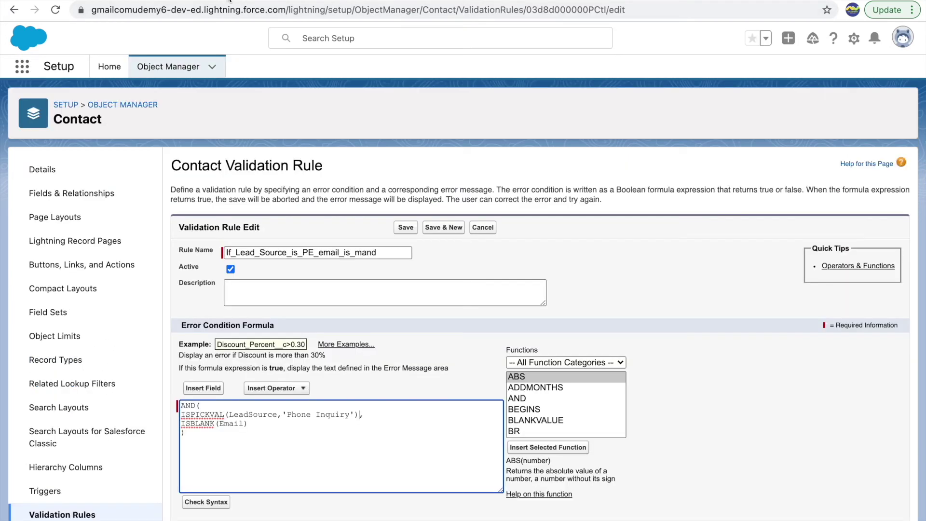
click(400, 226)
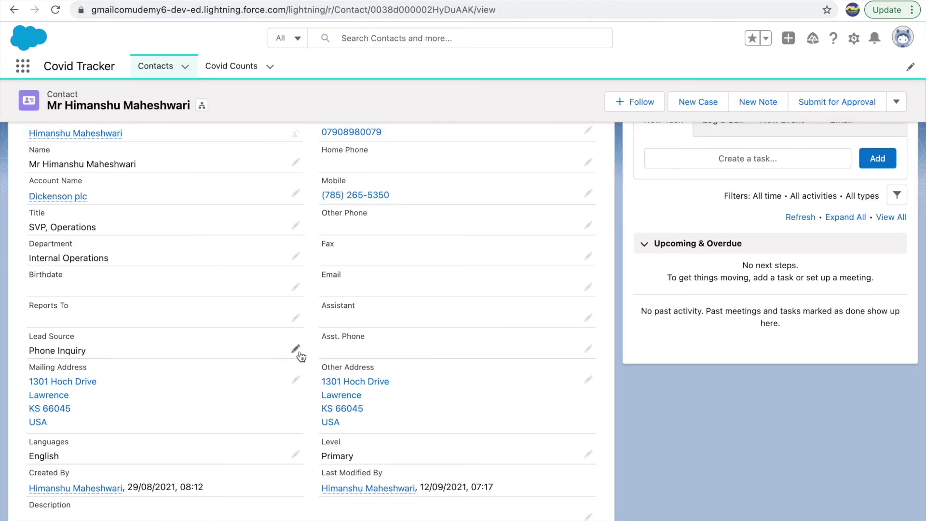
Try to save the contact with Lead Source Phone Inquiry and a blank Email to test the corrected rule.
click(297, 353)
click(337, 519)
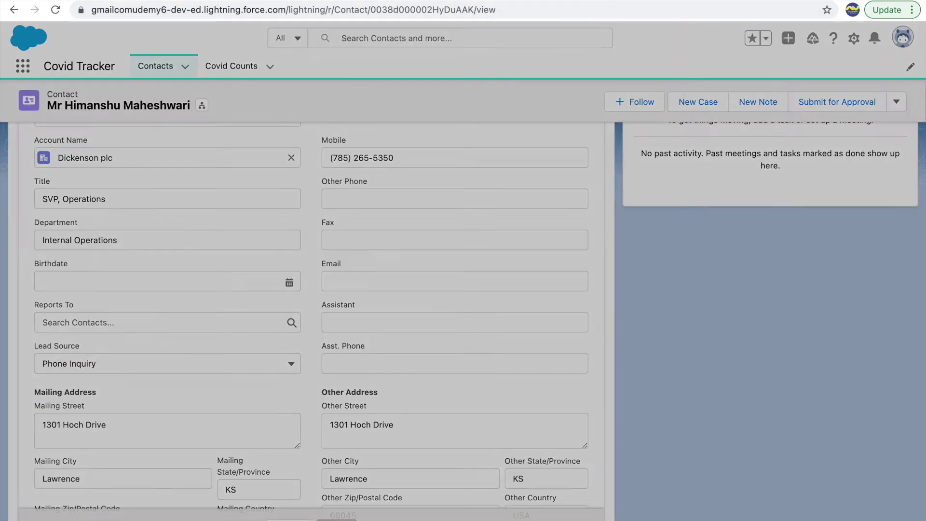
drag(323, 298, 476, 297)
click(476, 297)
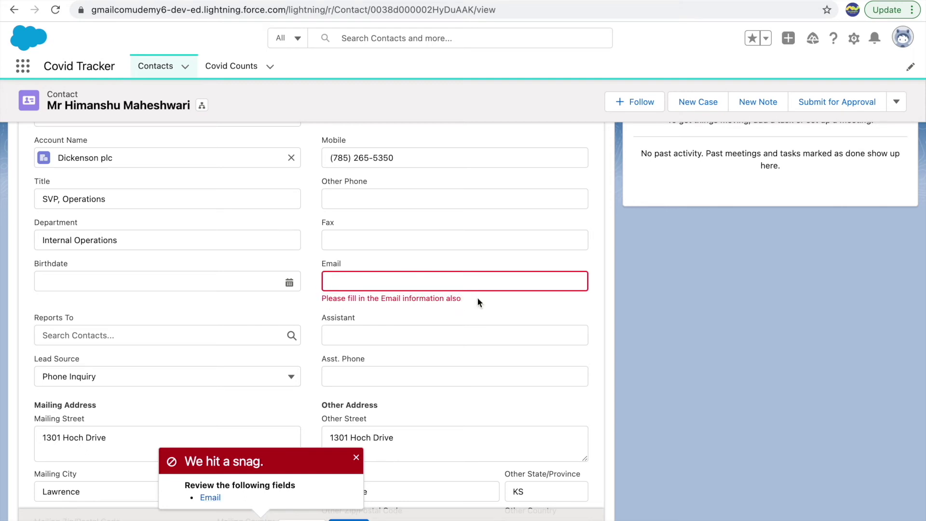
Fill in the contact's email from the suggested address and save the record.
click(441, 285)
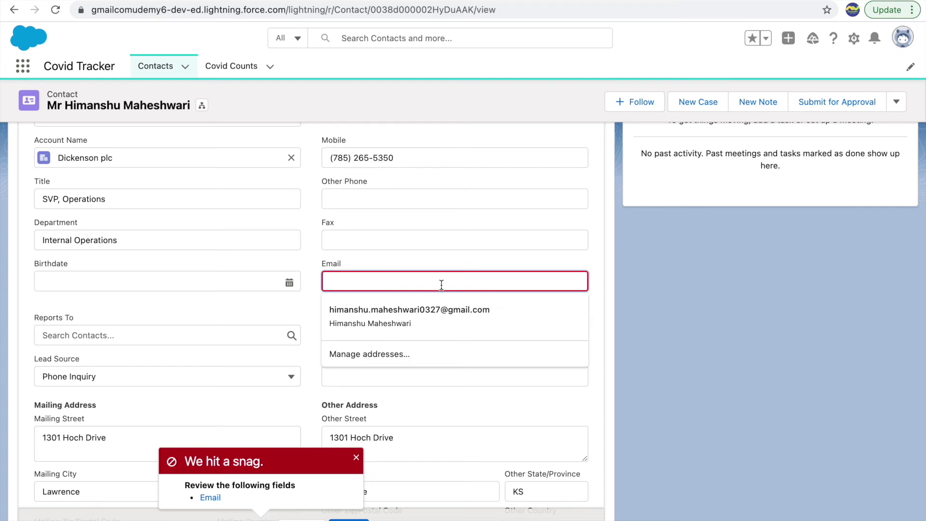
click(405, 316)
click(355, 464)
click(349, 518)
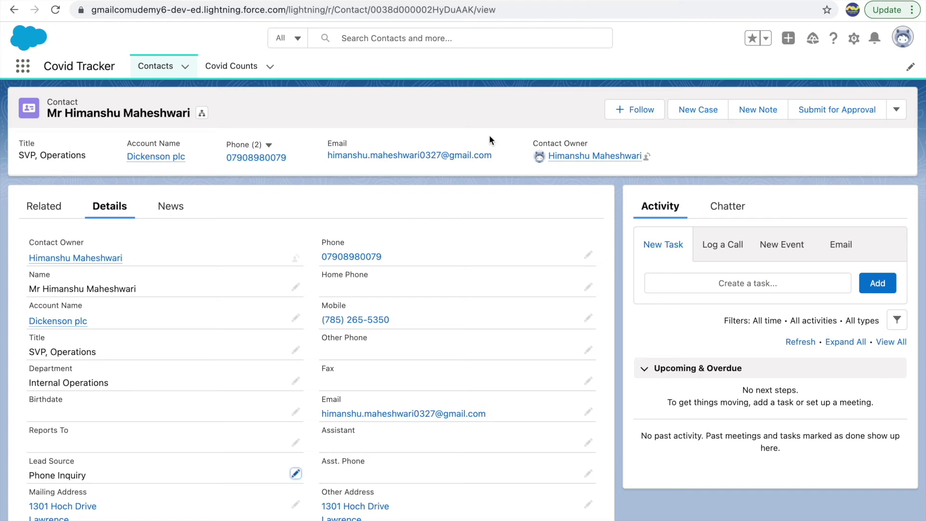
Find the Accounts object, switch to the All Accounts list view, and open the details of Burlington Textiles Corp of America.
click(23, 65)
text(account)
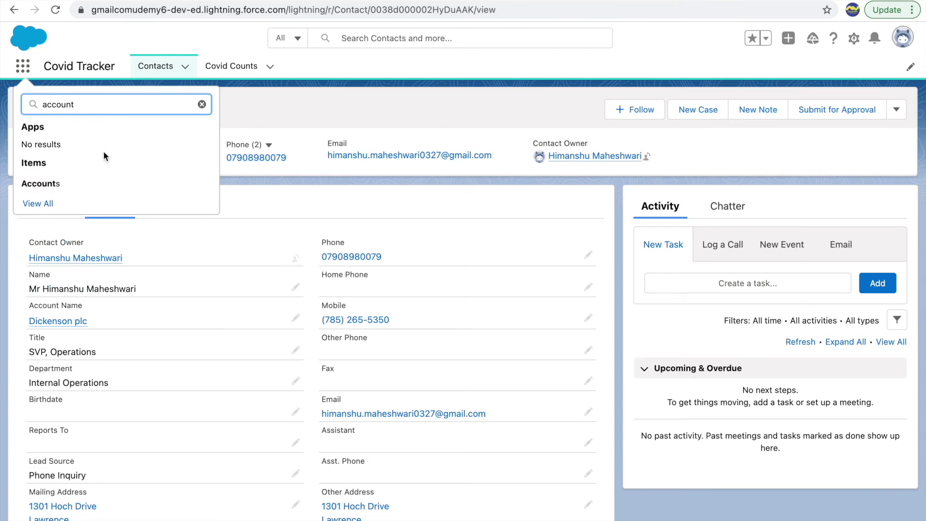
click(40, 184)
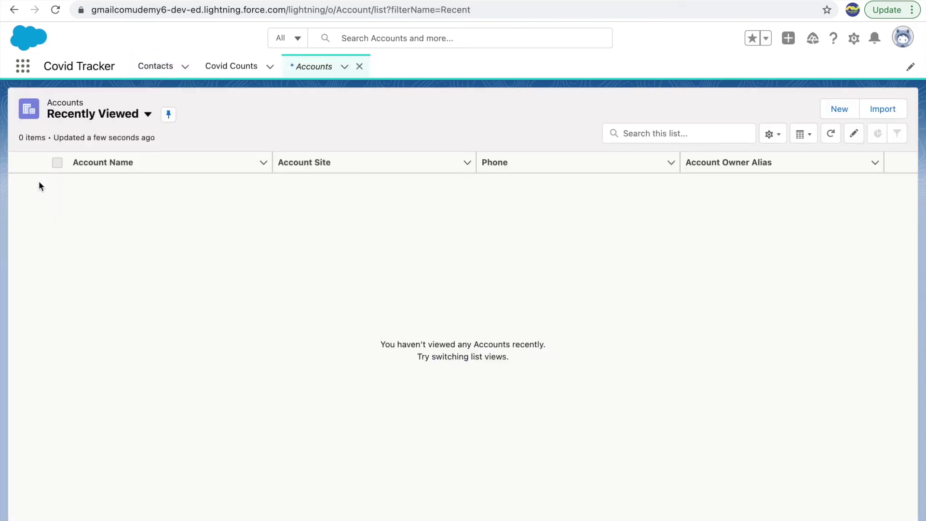
click(111, 116)
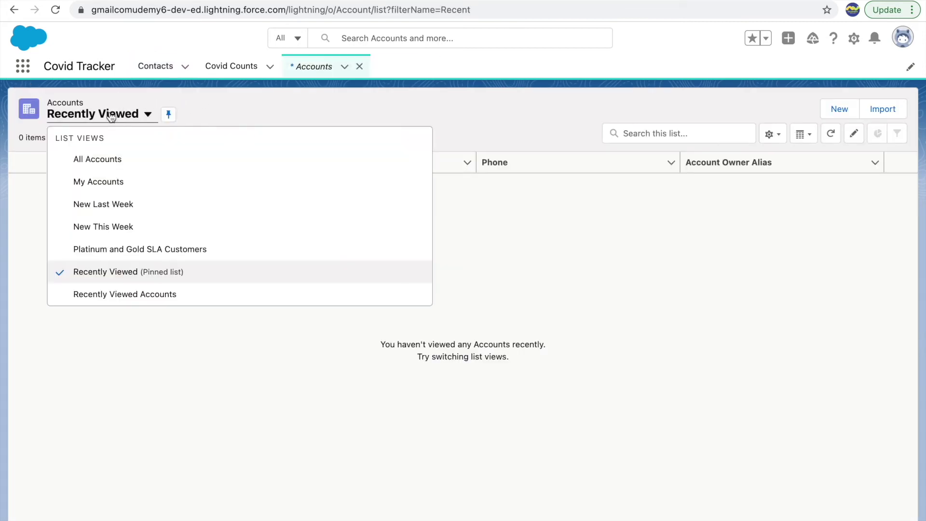
click(98, 167)
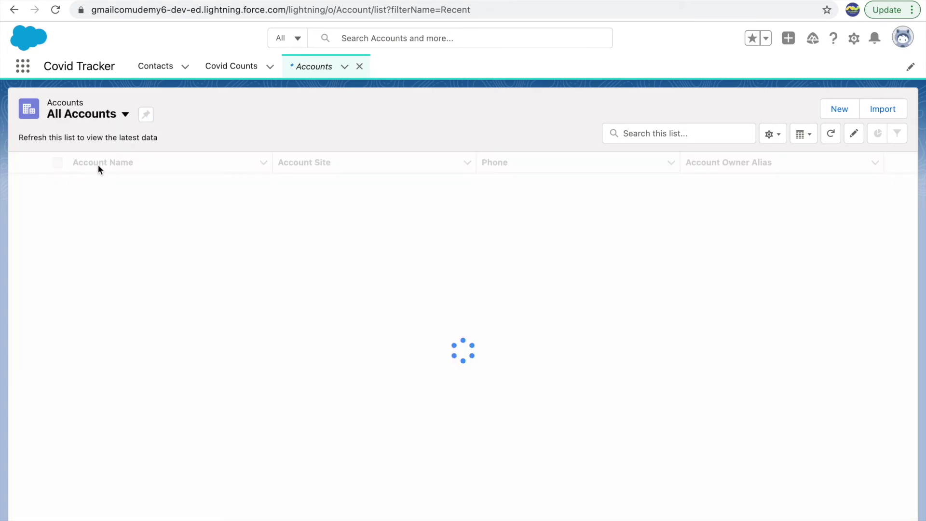
click(100, 182)
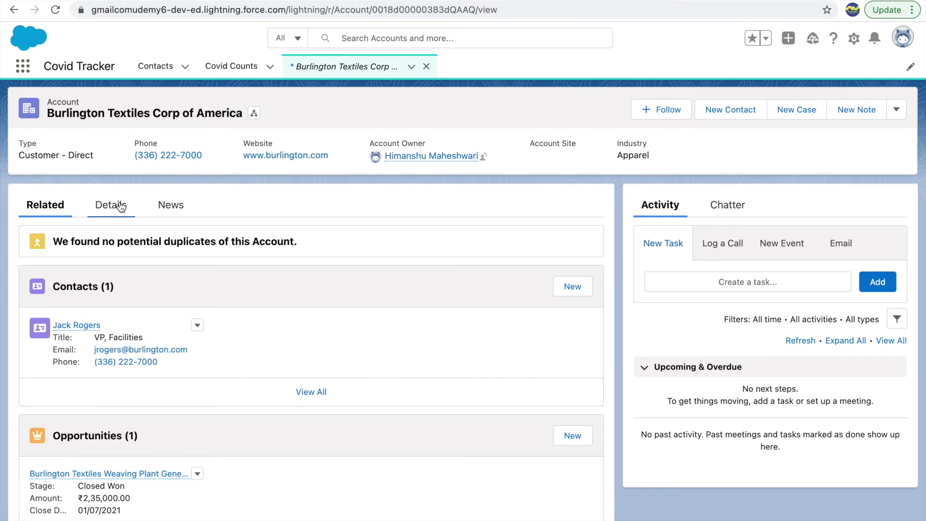
click(120, 206)
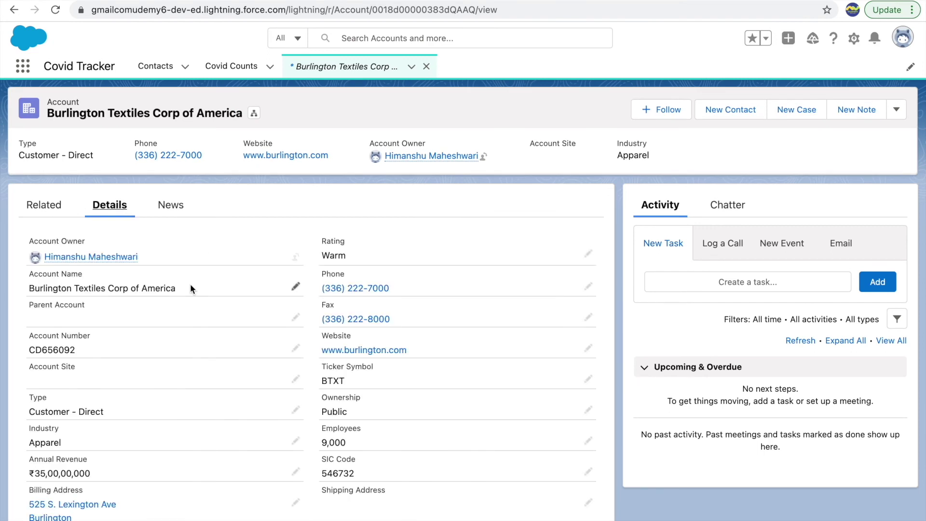
Edit the account to set Type to Prospect and Industry to Agriculture, with Ownership as Public.
scroll(238, 353, down, 3)
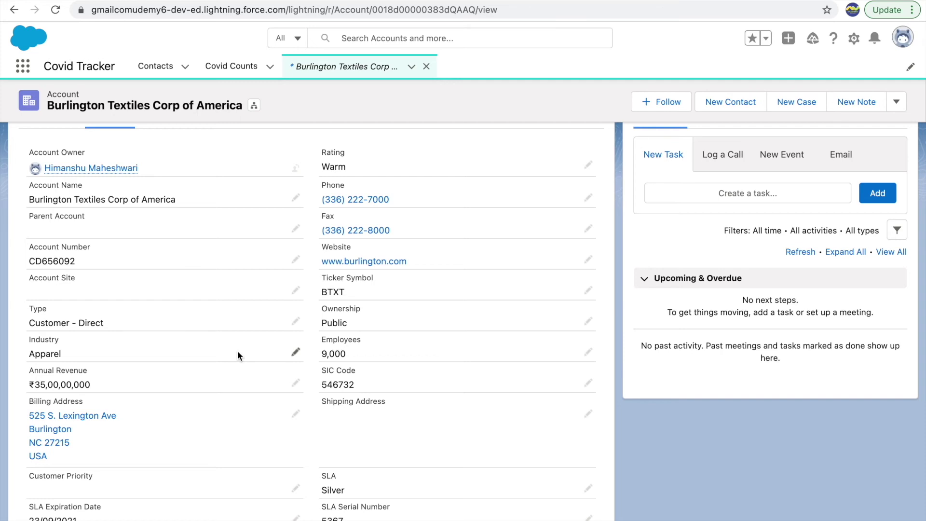
click(295, 321)
click(276, 327)
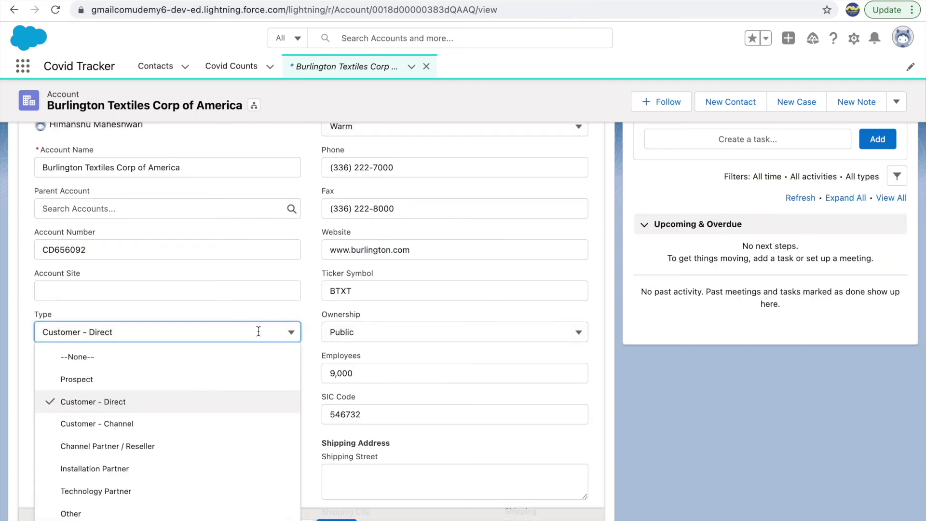
click(104, 377)
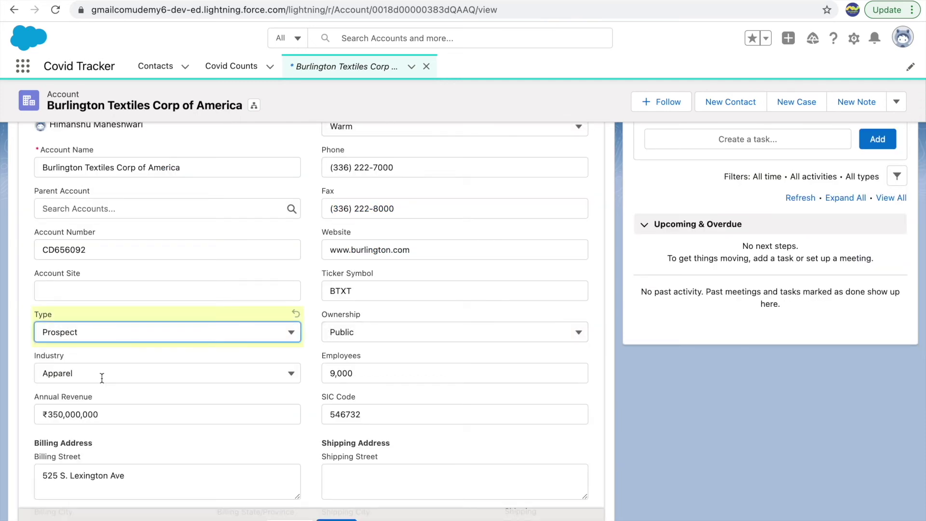
click(375, 332)
click(360, 382)
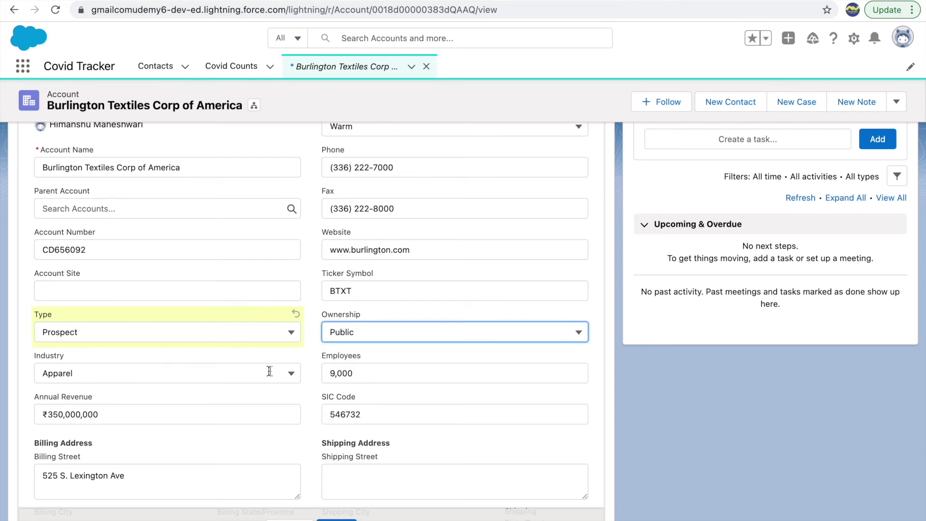
click(238, 372)
click(89, 218)
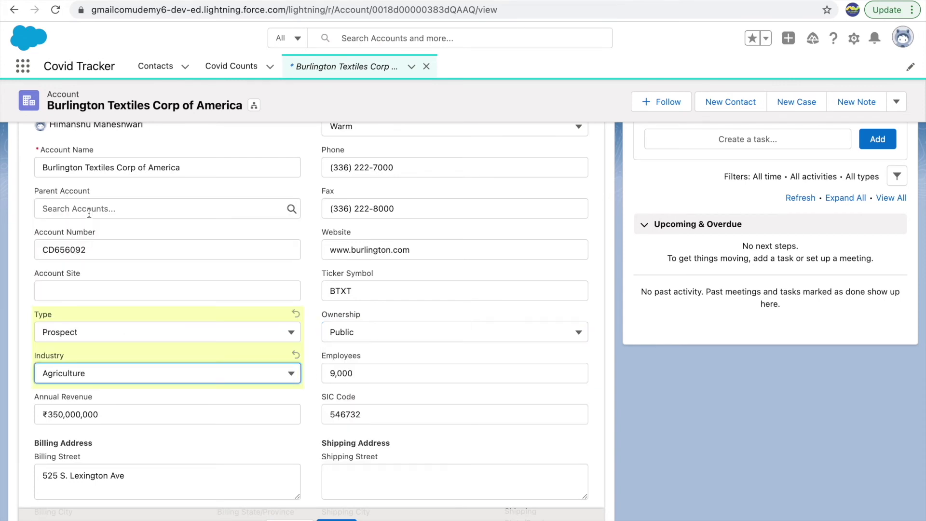
Review the account's Employees, Type, Ownership and Industry fields.
double_click(375, 367)
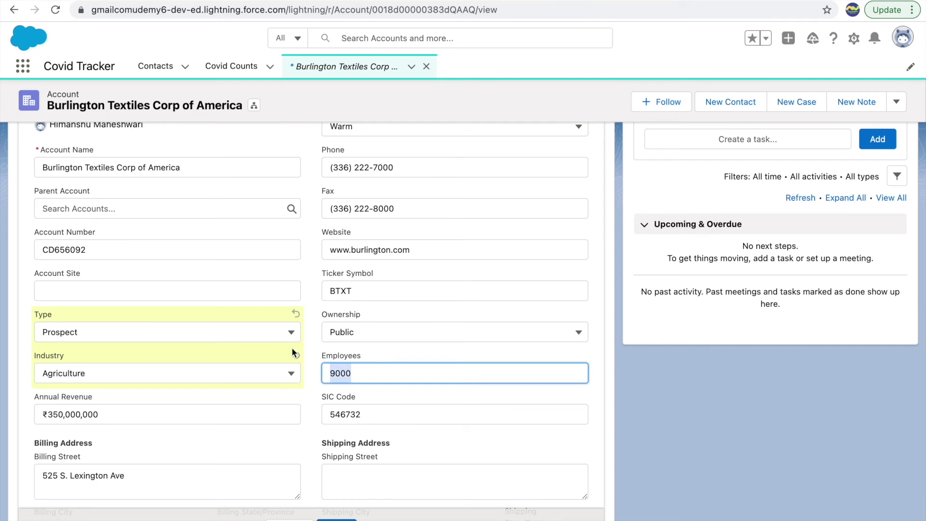
click(184, 336)
click(230, 335)
click(351, 334)
click(373, 334)
click(196, 376)
click(205, 376)
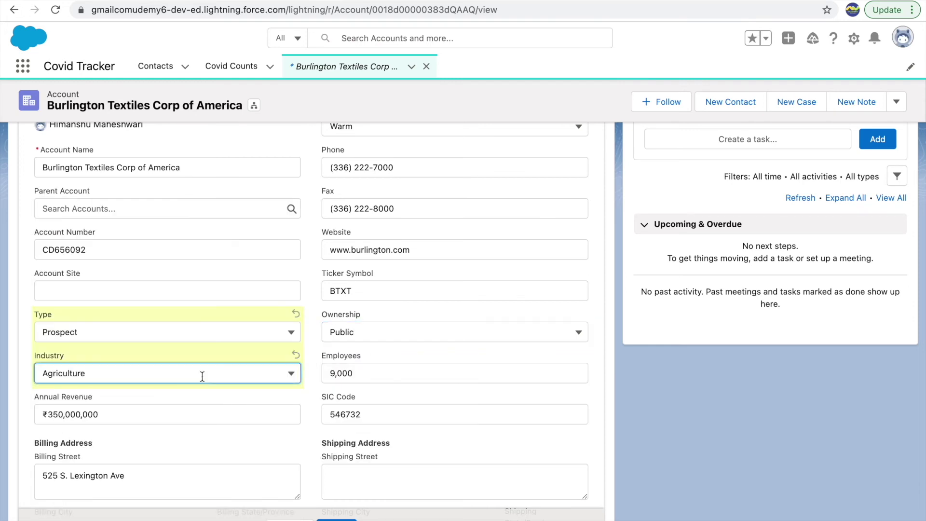
Find the Account object in the Object Manager and start a new validation rule for it.
click(386, 376)
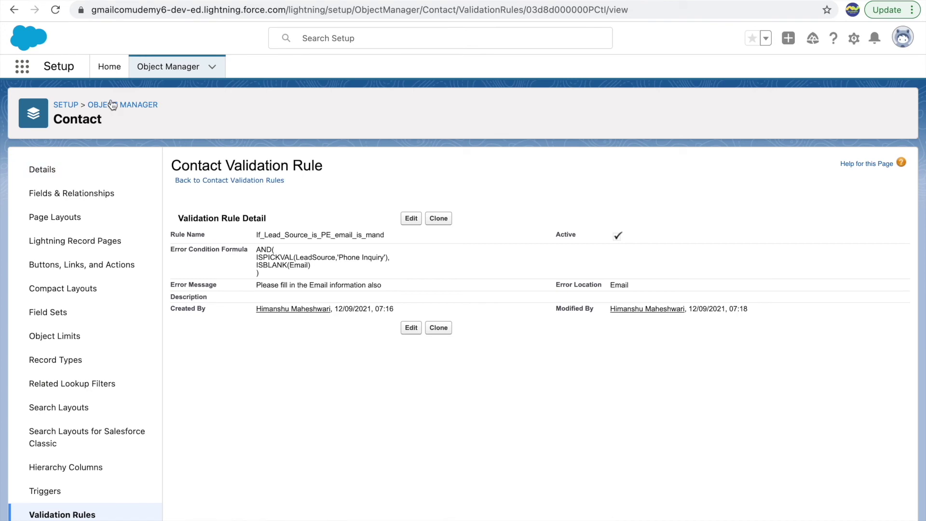
click(146, 69)
click(694, 109)
text(acc)
click(30, 190)
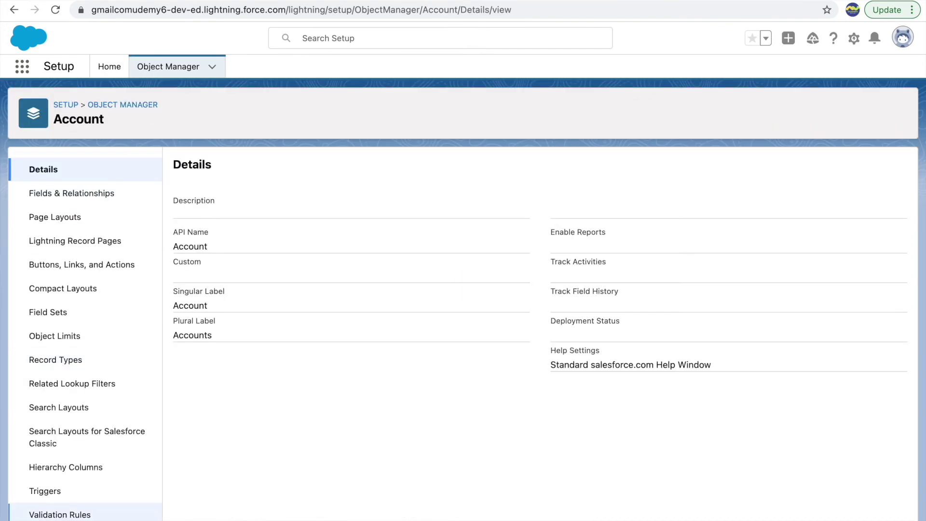
click(52, 515)
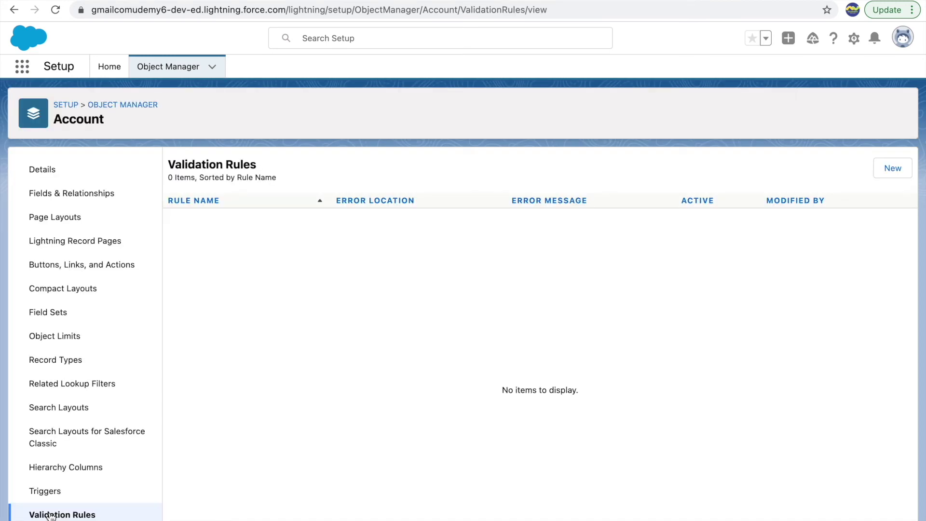
click(890, 169)
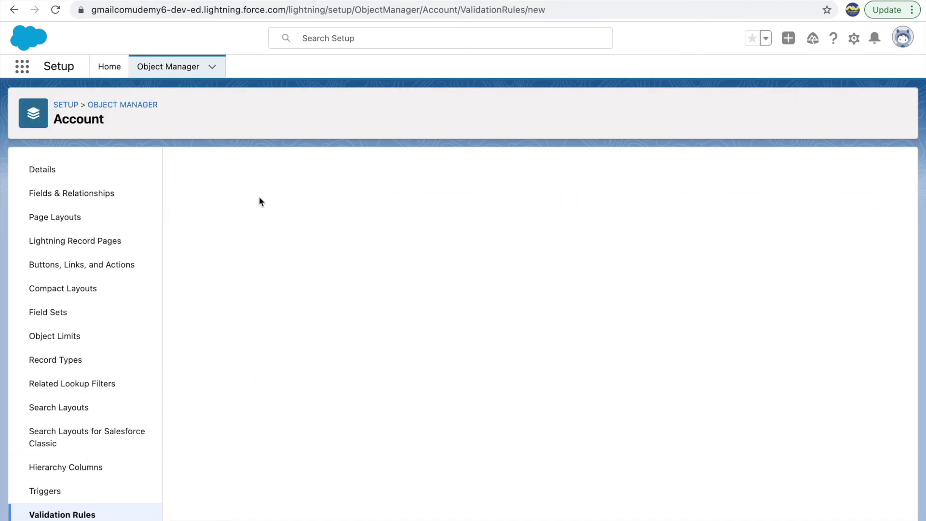
Write in the formula area: "If type is prospect and ownership is public and industry is agriculture then no of employees should be greater than 10000".
click(262, 415)
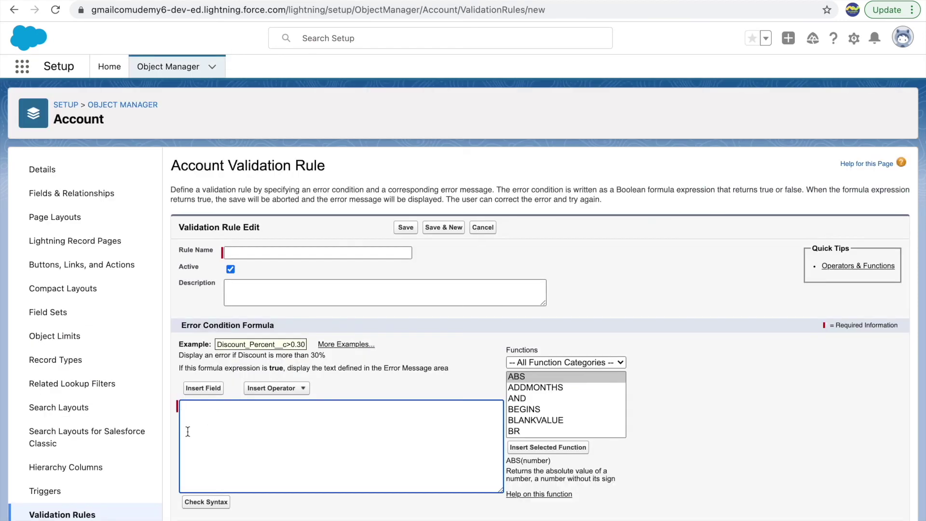
text(If type is prospect and)
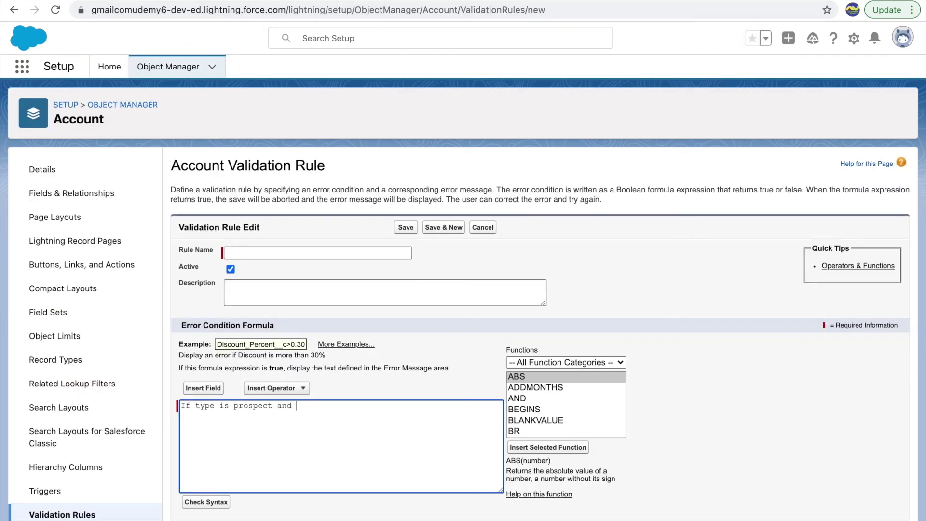
text(ownership is public)
key(Return)
text(and)
click(129, 1)
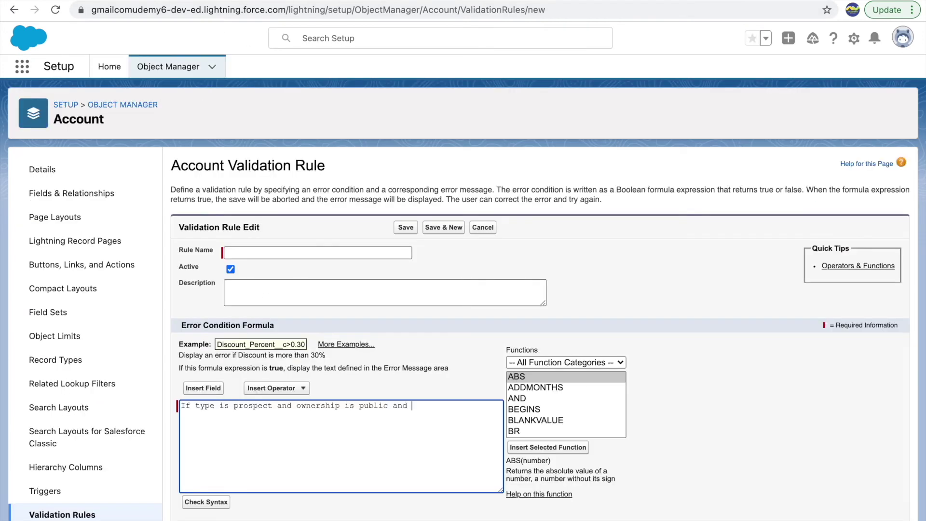
text(public and industry is agriculture then no of em)
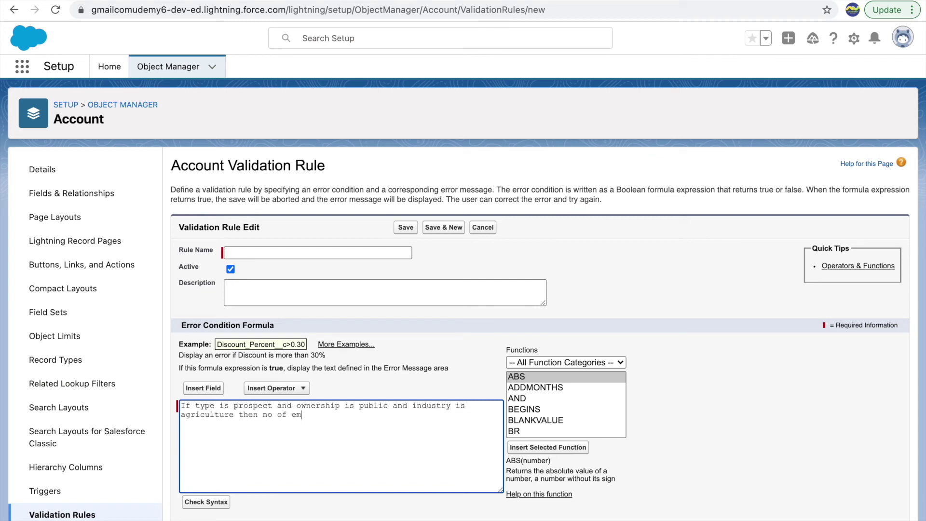
text(ployees should be greater than 10000)
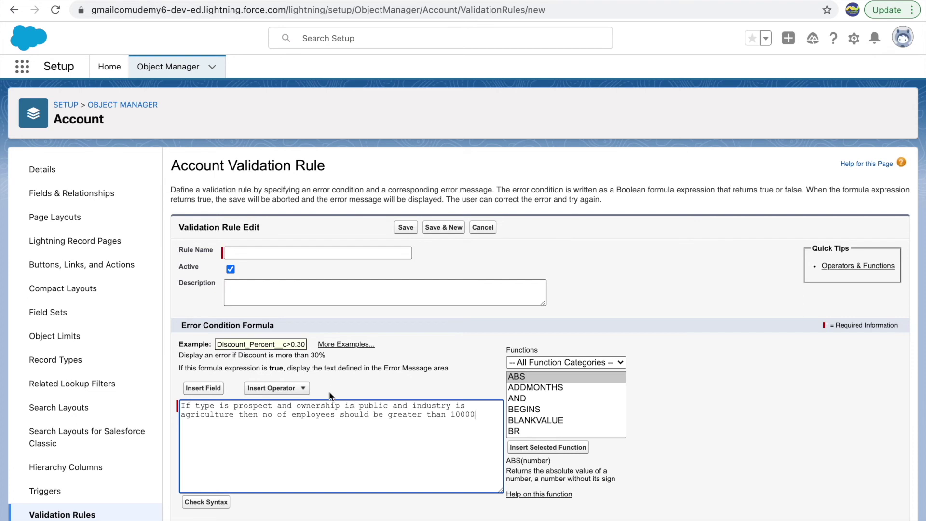
key(Return)
key(Return)
Insert the Account's Employees field into the formula below the written requirement.
scroll(383, 432, down, 3)
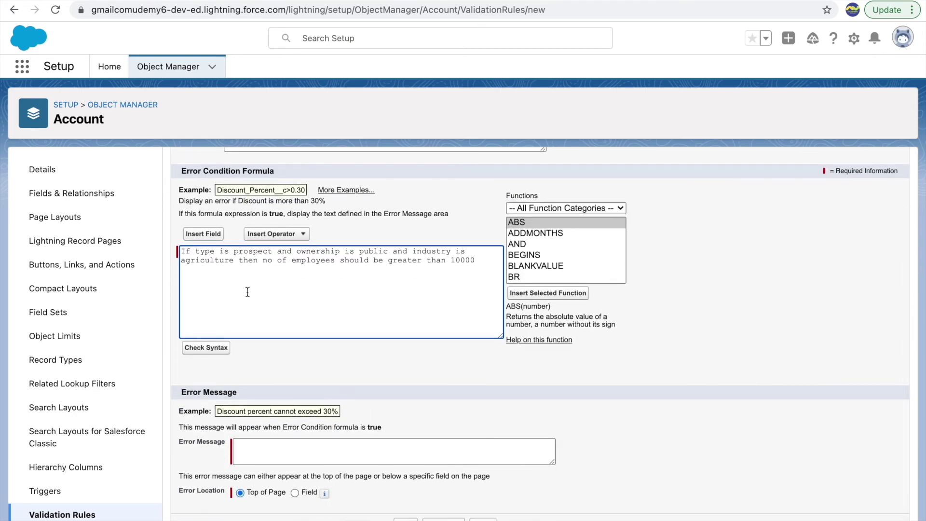
double_click(208, 250)
double_click(326, 251)
double_click(444, 251)
double_click(330, 261)
click(248, 274)
click(206, 236)
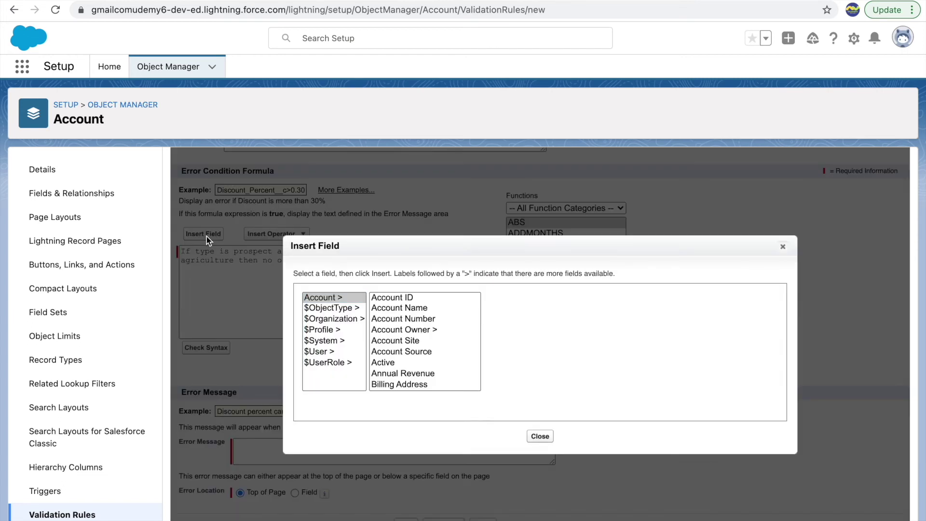
scroll(406, 339, down, 6)
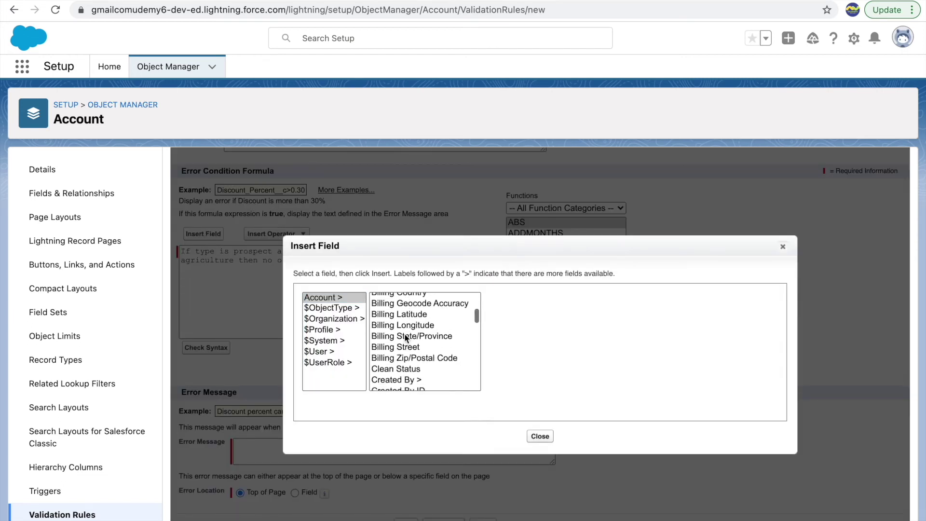
scroll(405, 336, down, 4)
scroll(388, 352, up, 2)
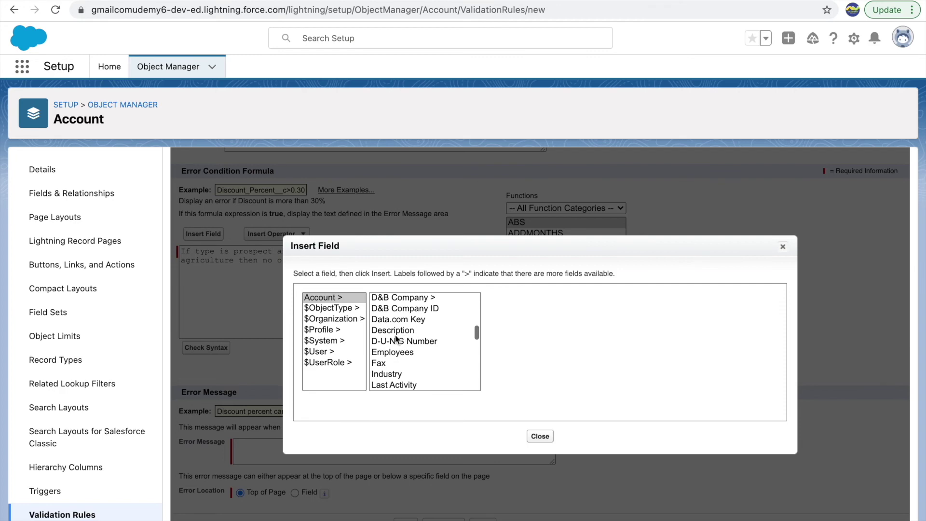
click(389, 352)
click(551, 366)
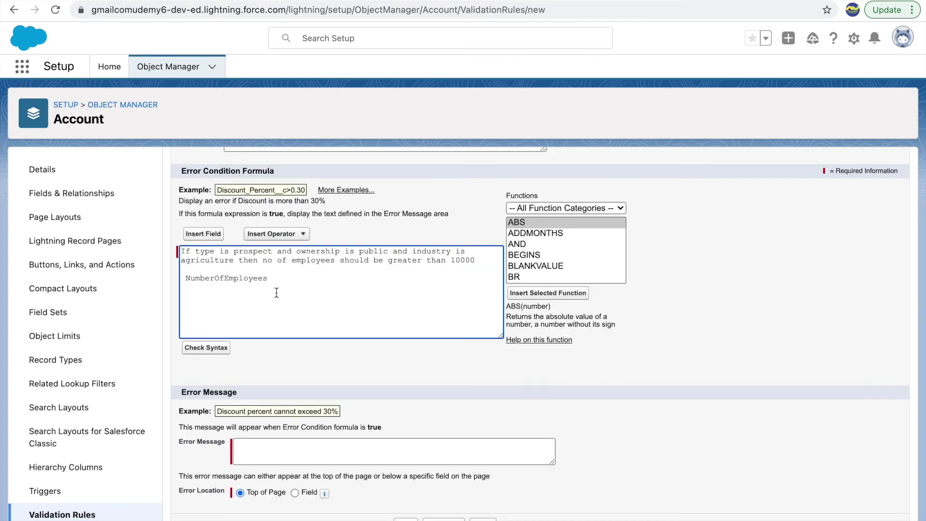
Insert the Account's Type field on its own line above NumberOfEmployees in the formula.
click(214, 268)
key(Return)
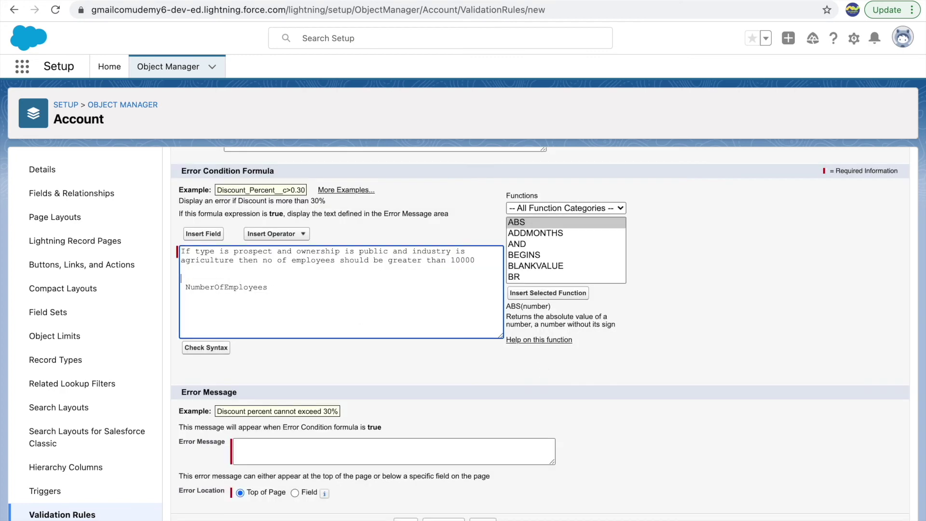
click(193, 235)
scroll(403, 338, down, 10)
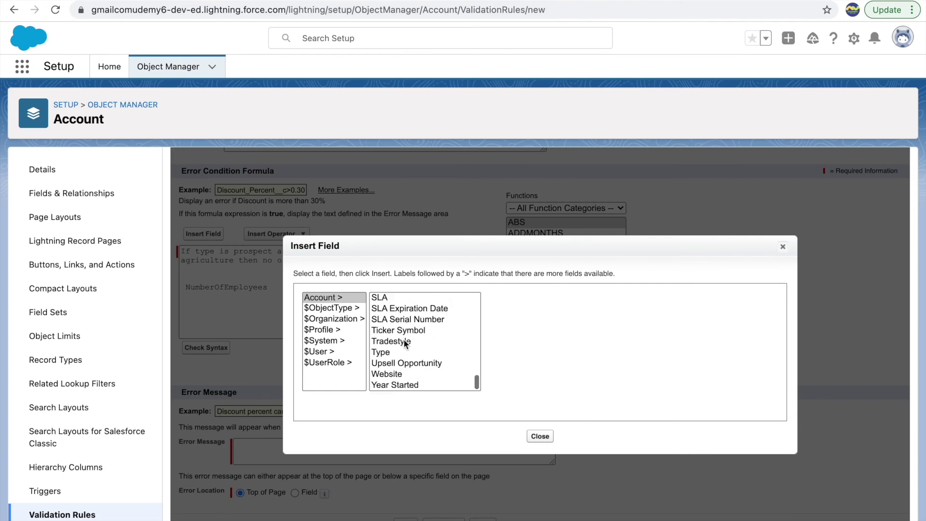
click(384, 352)
click(517, 364)
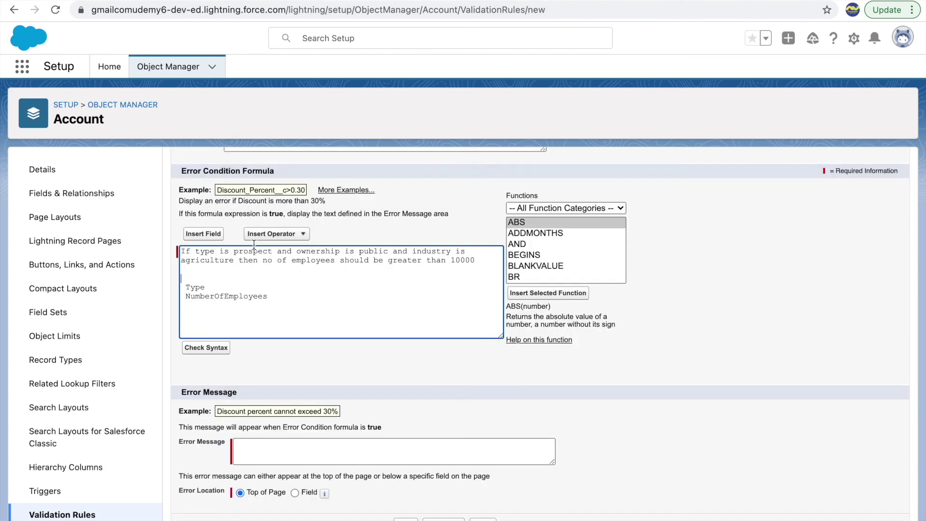
Insert the Account's Ownership field on the line above Type in the formula.
click(208, 235)
scroll(397, 352, down, 5)
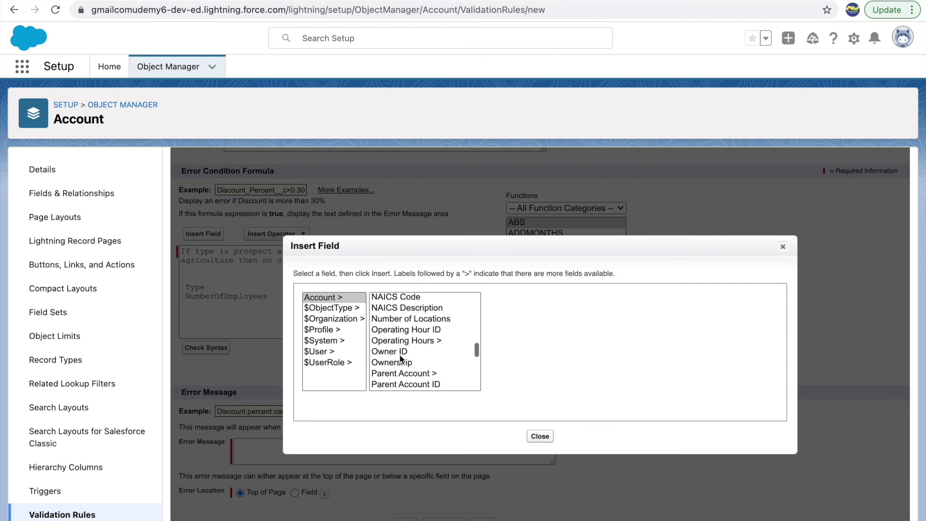
click(384, 363)
click(524, 365)
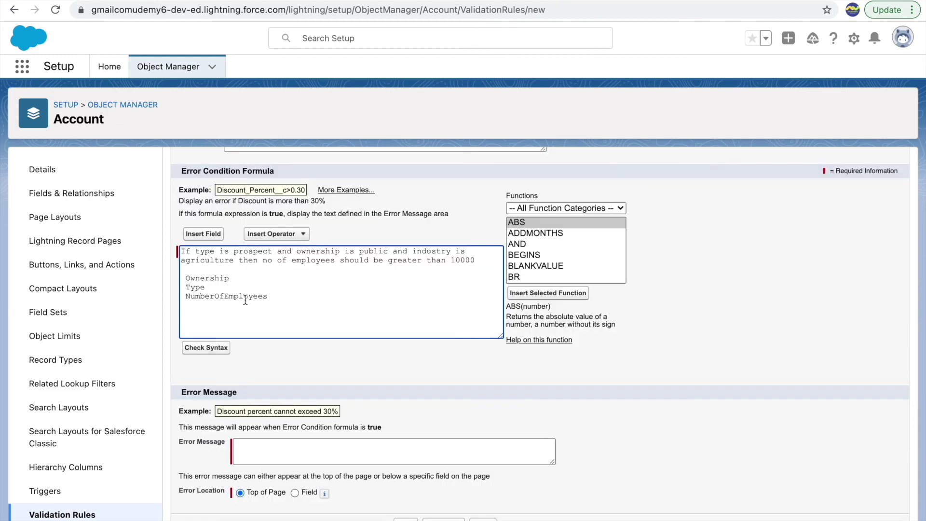
Insert the Account's Industry field on a new line above Ownership in the formula.
click(192, 268)
key(Return)
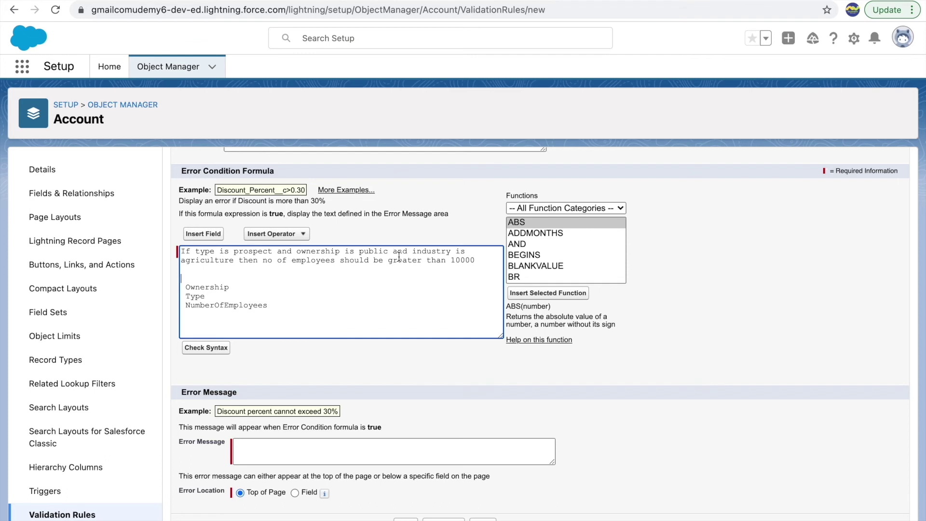
click(203, 234)
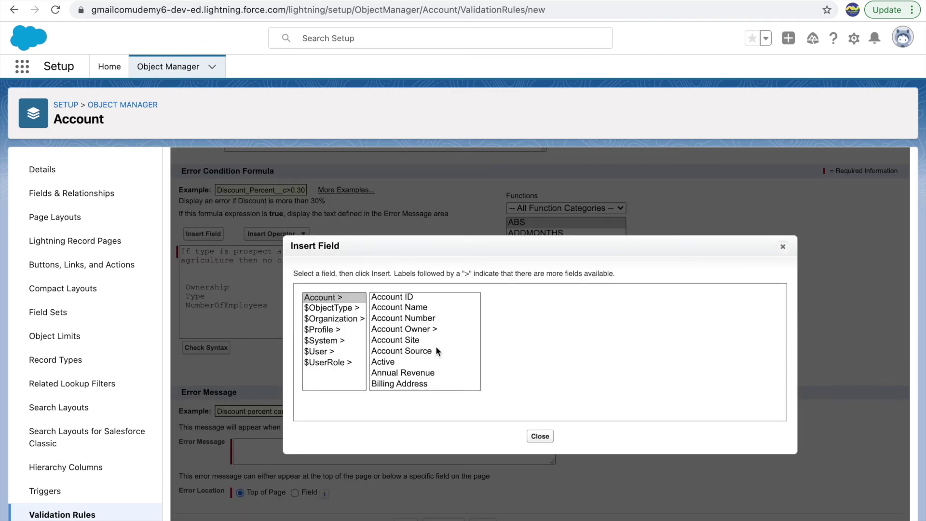
scroll(435, 346, down, 4)
scroll(435, 346, down, 3)
scroll(435, 345, down, 2)
scroll(410, 337, up, 1)
click(385, 310)
click(519, 364)
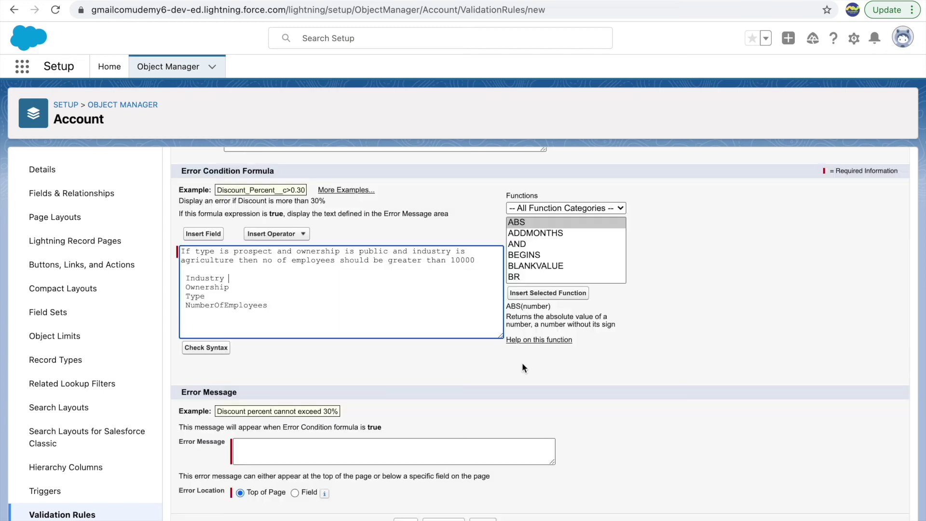
Turn the Industry line into the condition ISPICKVAL(Industry,'Agriculture').
click(200, 270)
click(186, 278)
text(ISPICKVAL(Industry)
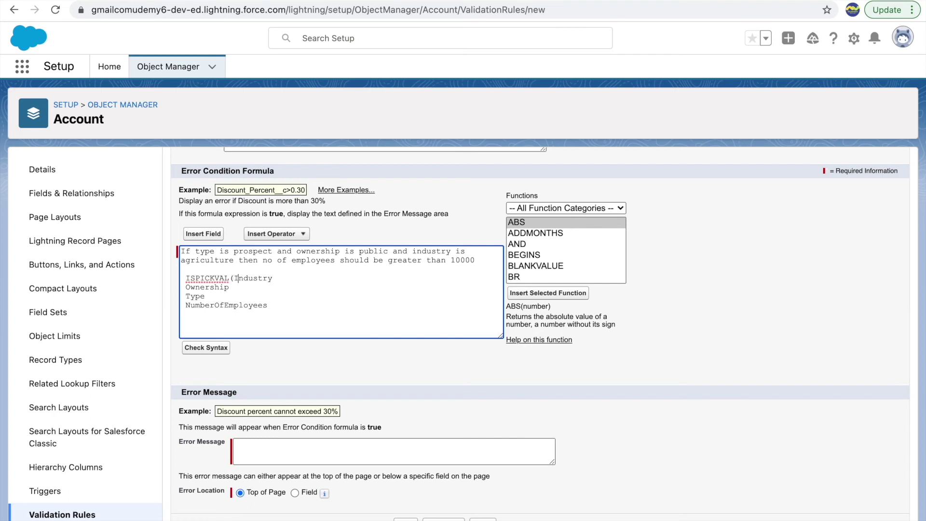
text(,'')
click(282, 279)
text(Agriculture)
Turn the Ownership line into the condition ISPICKVAL(Ownership, 'Public').
click(219, 287)
key(Home)
text(ISPICKVAL()
click(294, 290)
text(, 'Public')  Type,')
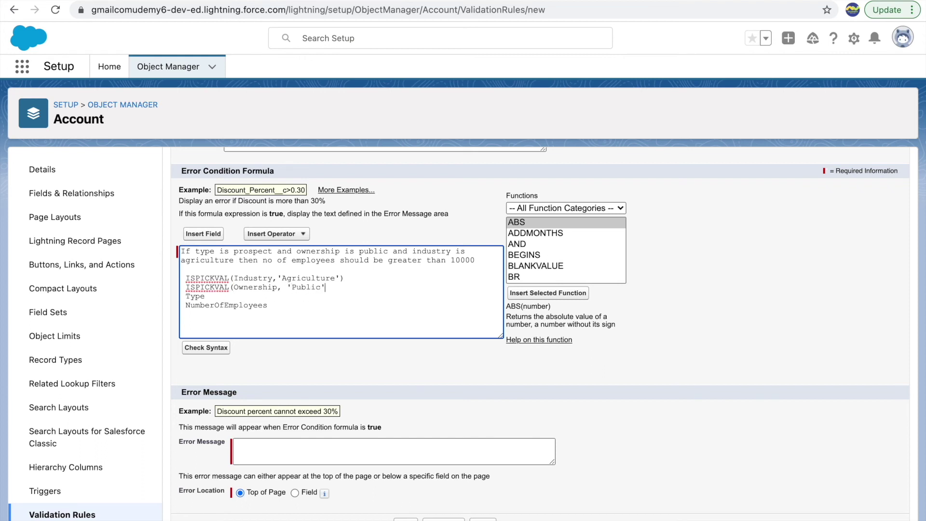
Complete the Type line as the condition ISPICKVAL(Type,'Prospect').
text(Props)
key(BackSpace)
text(spect)
double_click(214, 287)
key(ctrl+c)
click(186, 296)
key(ctrl+v)
text(()
Compare the picklist conditions and the NumberOfEmployees line with the written requirement.
double_click(217, 296)
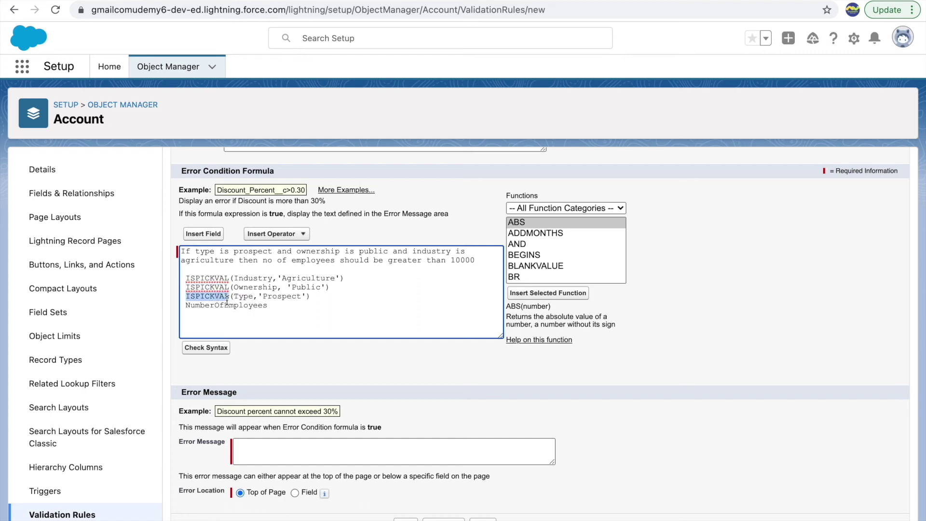
double_click(246, 305)
double_click(400, 260)
double_click(456, 261)
click(405, 277)
click(295, 309)
double_click(220, 278)
double_click(256, 278)
click(293, 278)
double_click(270, 287)
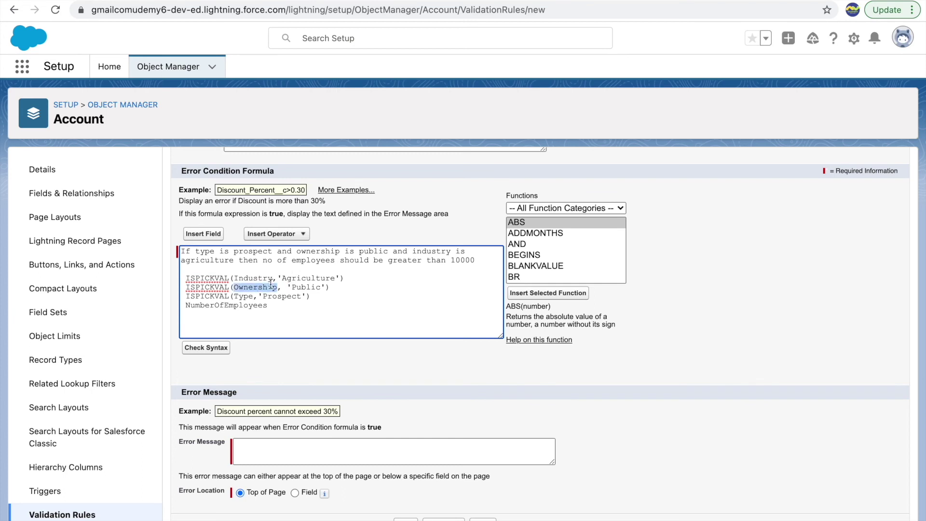
double_click(277, 296)
Complete the employee condition as NumberOfEmployees <= 10000.
click(292, 305)
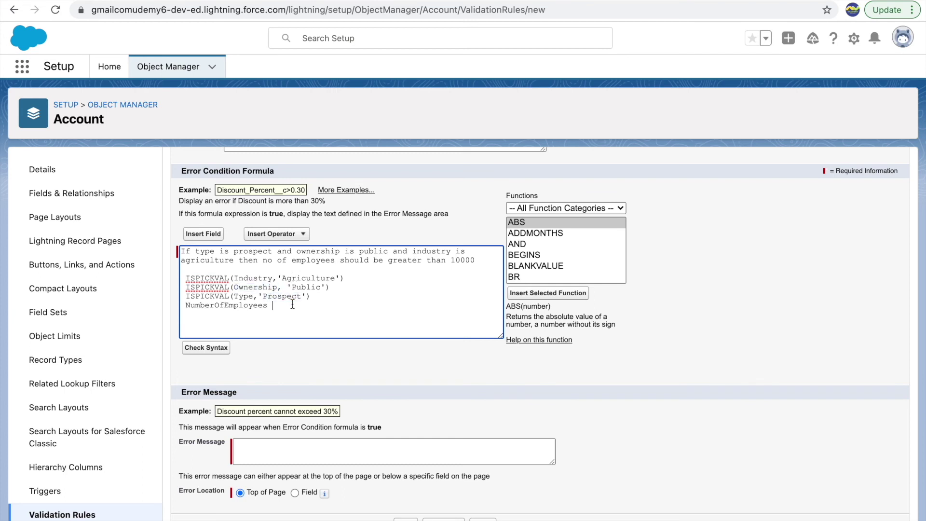
text(< 1000=)
double_click(308, 304)
click(295, 304)
double_click(215, 307)
Wrap the four conditions in an AND( ) function, separating them with commas.
click(295, 271)
key(Return)
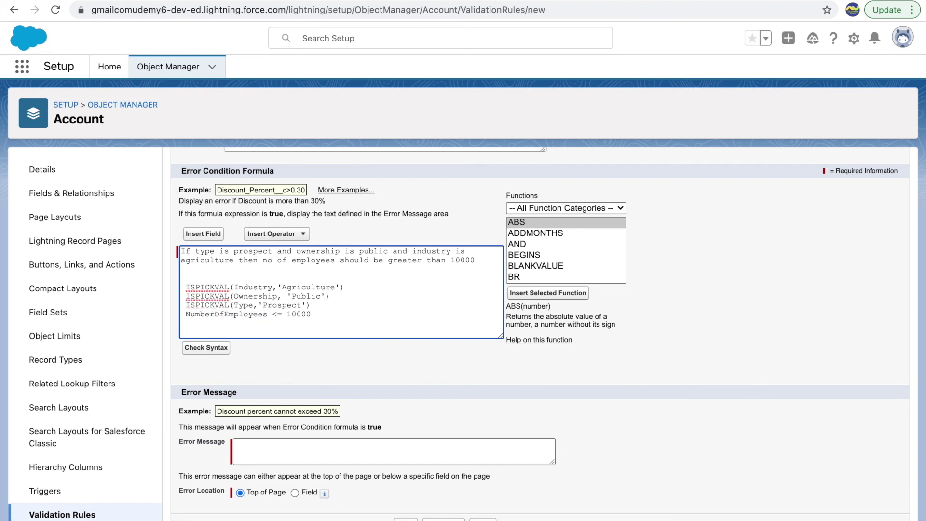
text(AND()
click(313, 305)
key(BackSpace)
Delete the plain-text requirement and the blank lines above the AND formula.
key(shift+super+Left)
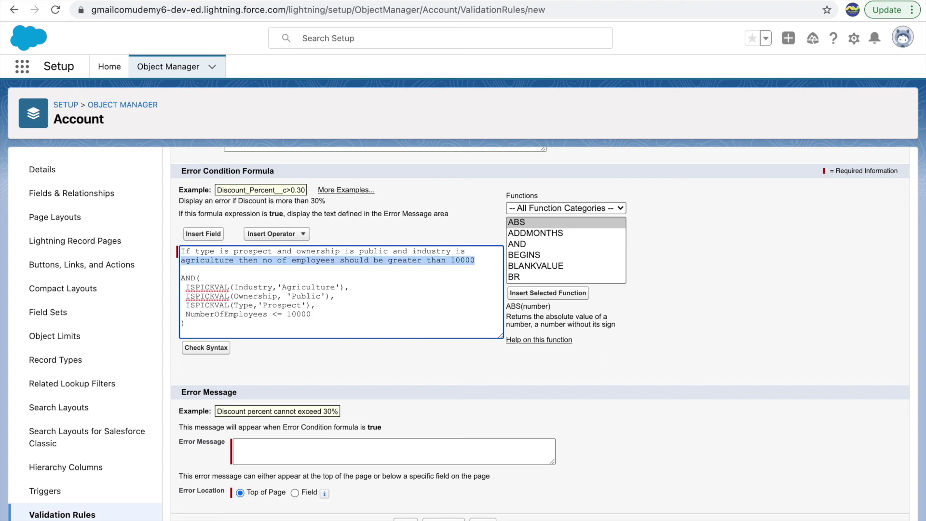
key(BackSpace)
key(shift+super+Left)
key(BackSpace)
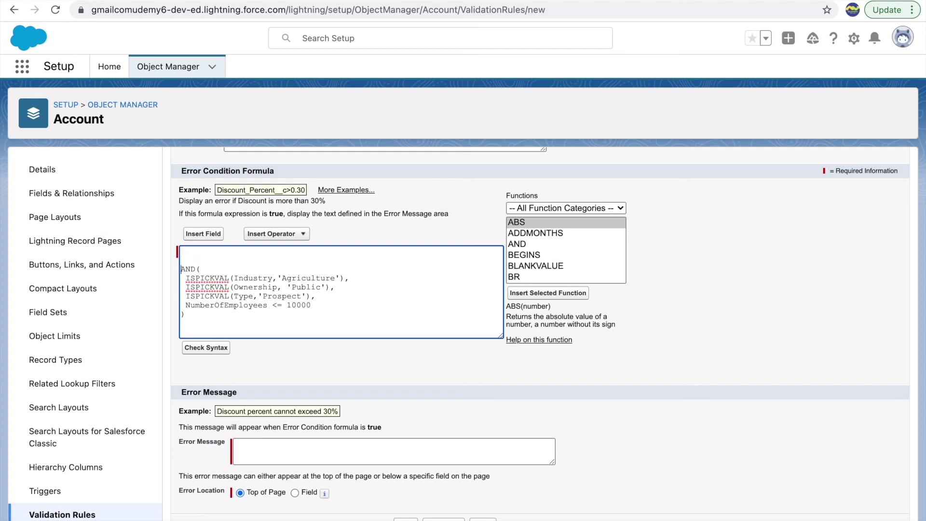
key(BackSpace)
key(BackSpace)
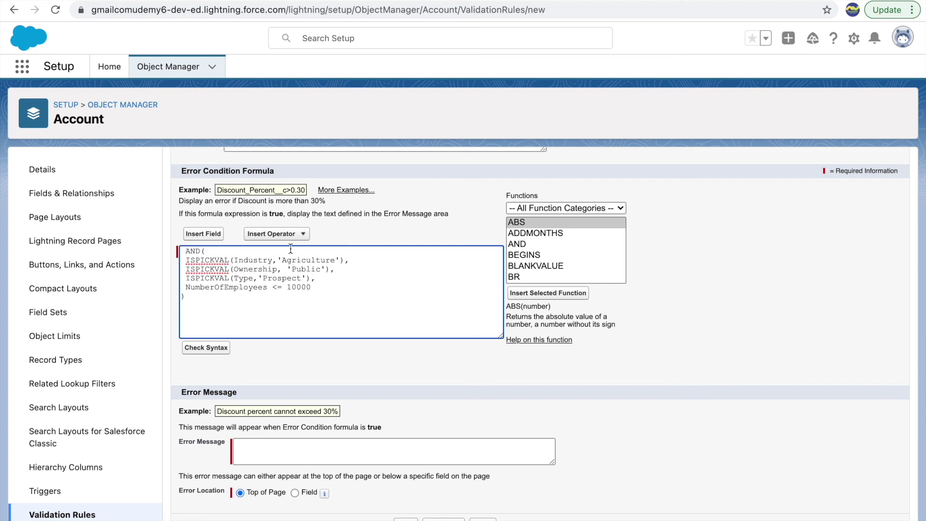
Check the finished formula and enter the error message "Please enter Employees more than 10K".
double_click(252, 260)
double_click(324, 261)
click(275, 269)
double_click(216, 288)
double_click(306, 288)
click(267, 455)
text(Pl)
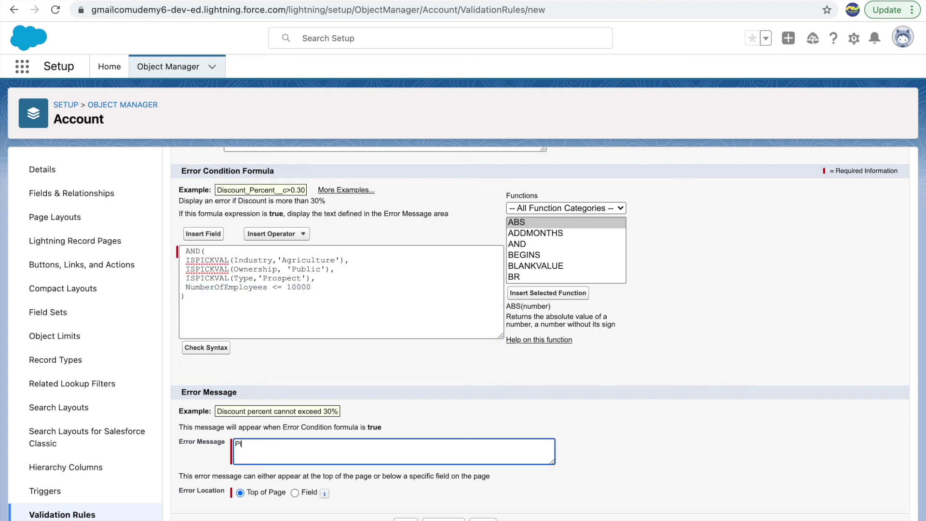
text(ease enter Employees more than 10K)
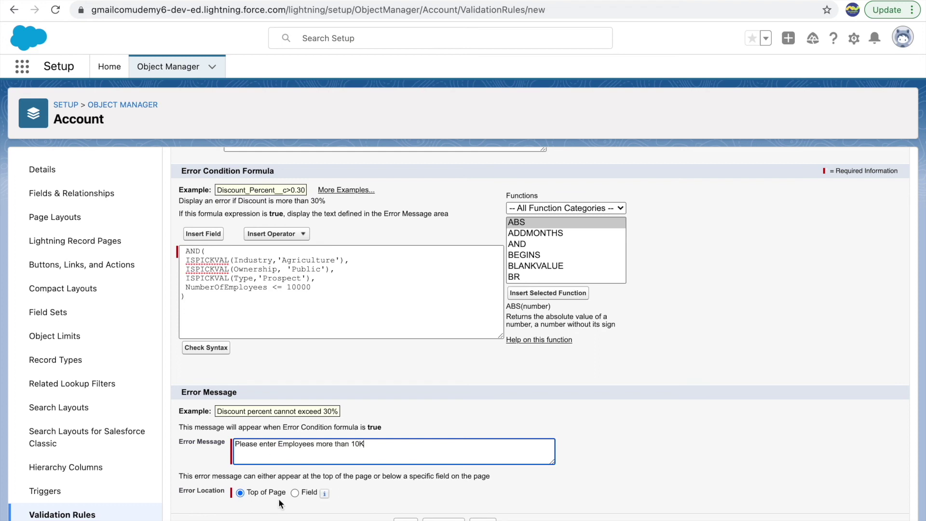
Set the error location to the Employees field and check the syntax of the error condition formula.
click(295, 492)
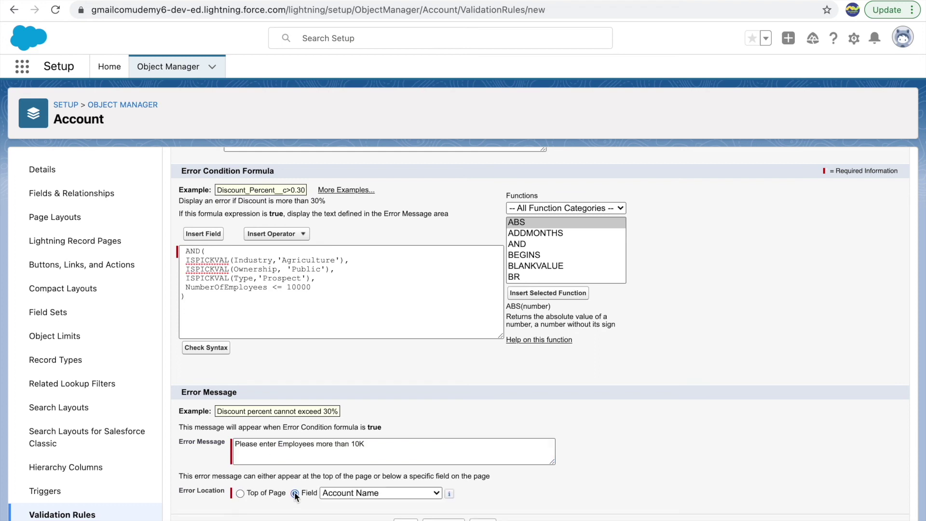
click(343, 494)
scroll(380, 492, down, 10)
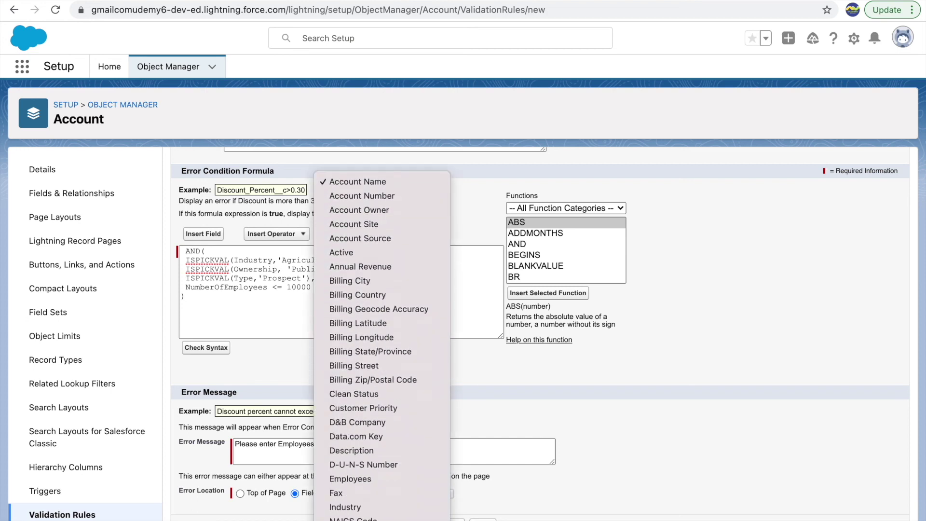
click(357, 410)
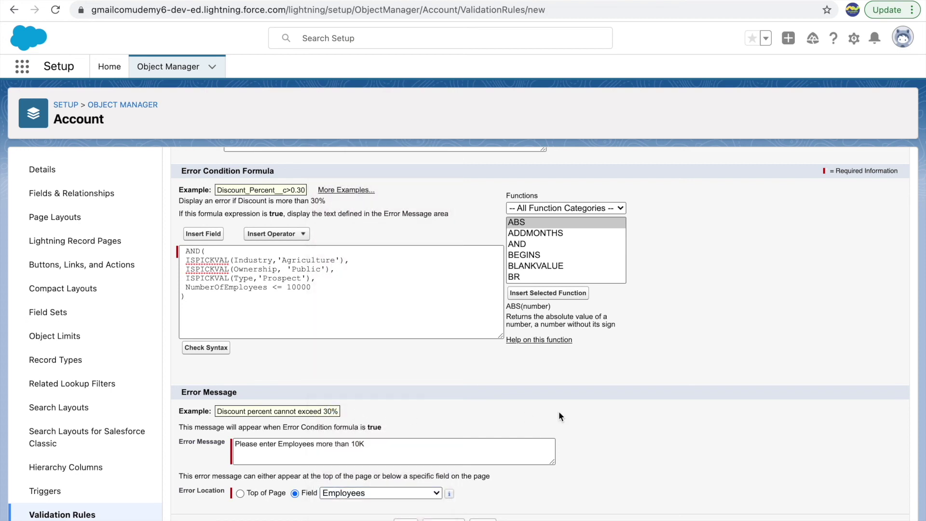
scroll(443, 410, up, 3)
click(225, 488)
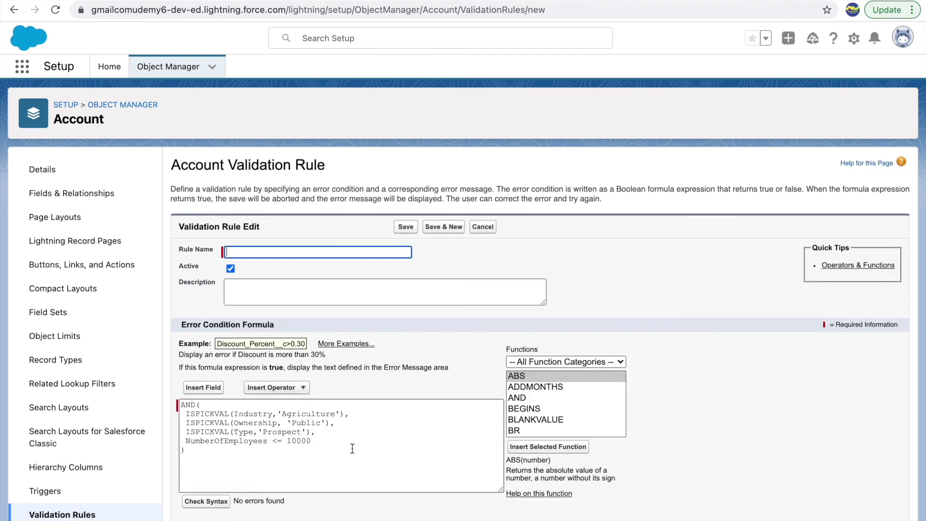
Name the rule "Employee Validation Rule" and save it.
scroll(259, 414, down, 3)
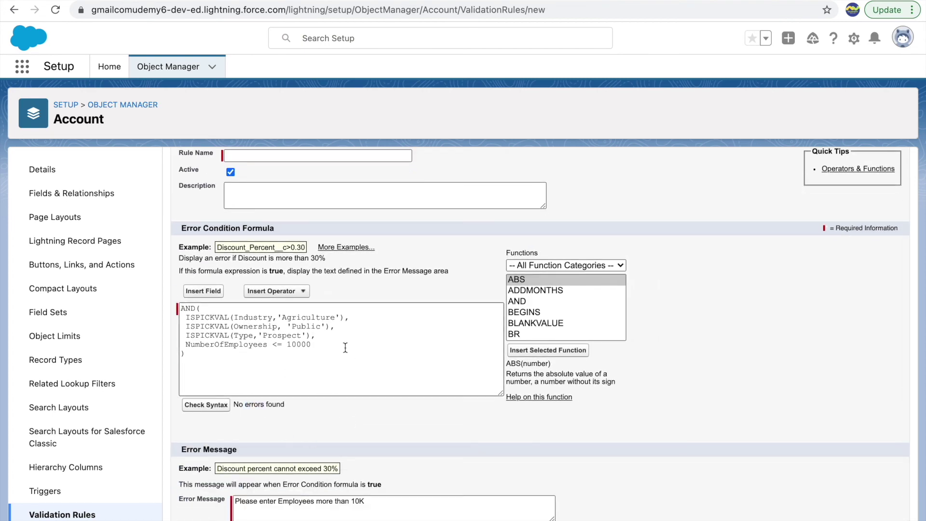
scroll(251, 405, up, 3)
click(271, 254)
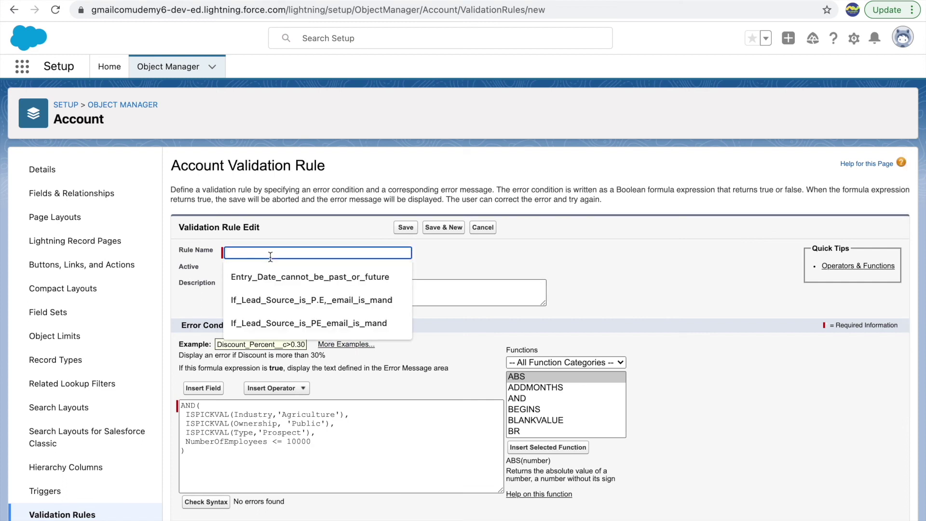
text(Employee Validation Rule)
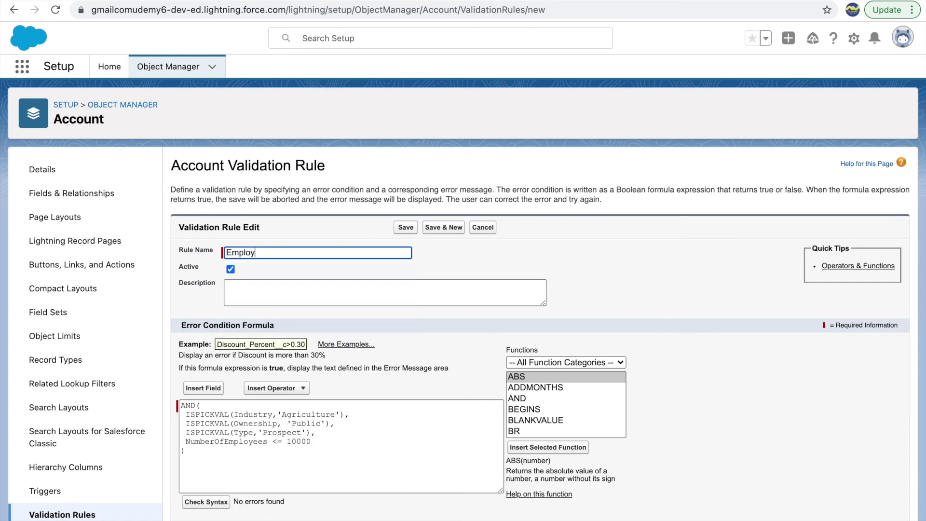
click(406, 227)
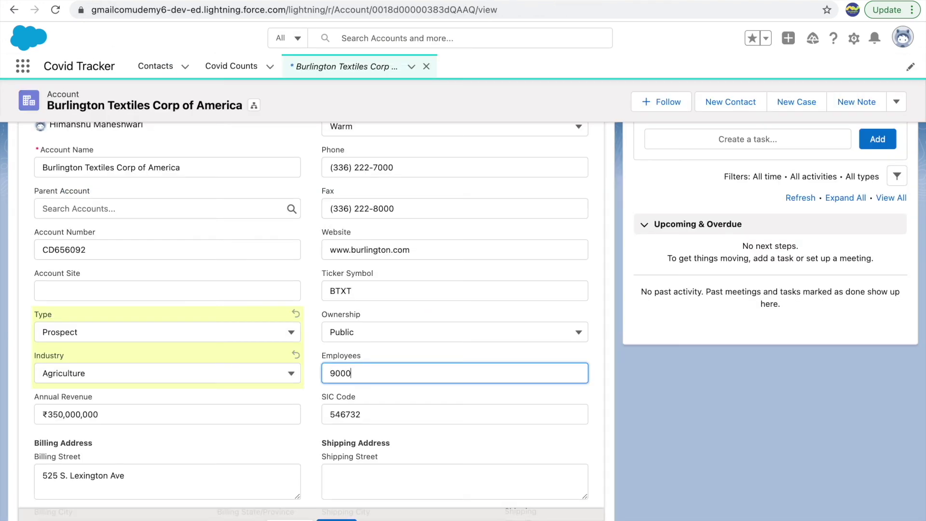
On the Burlington Textiles Corp of America account, set Type to Customer - Direct and save the record.
click(147, 330)
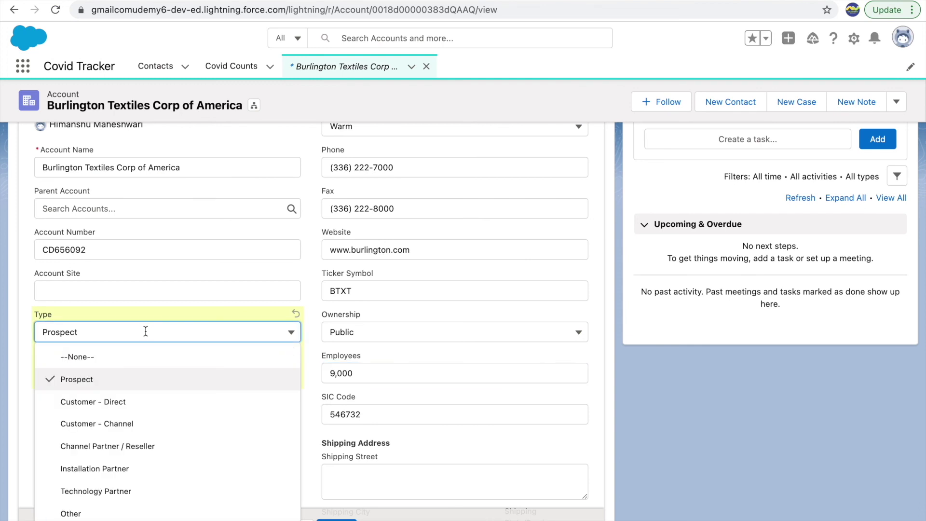
click(94, 401)
click(122, 330)
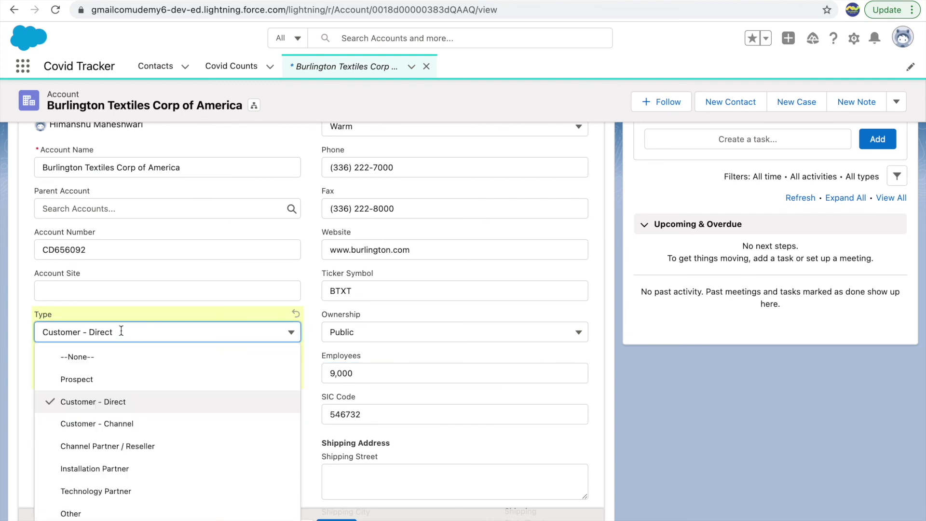
click(80, 399)
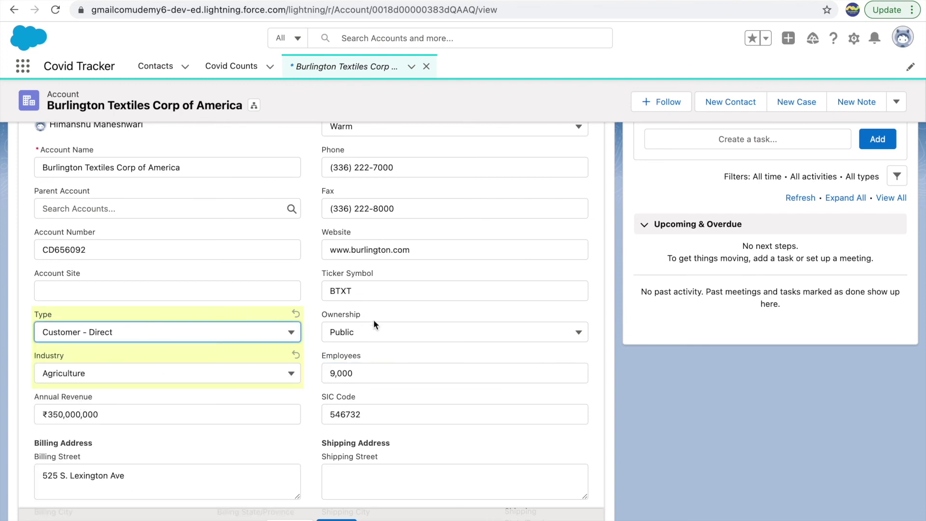
click(130, 335)
click(107, 404)
click(337, 519)
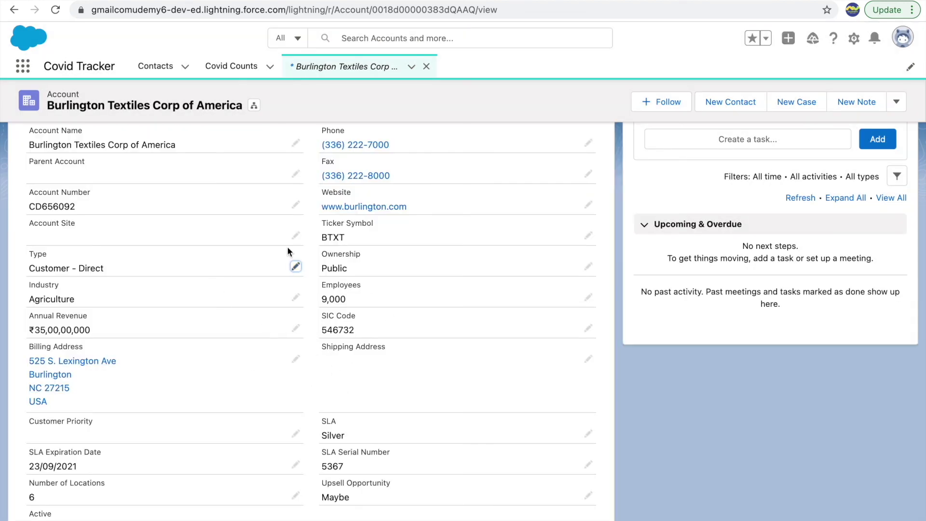
Set the account's Type to Prospect and Ownership to Private, and save the record.
click(297, 270)
click(172, 283)
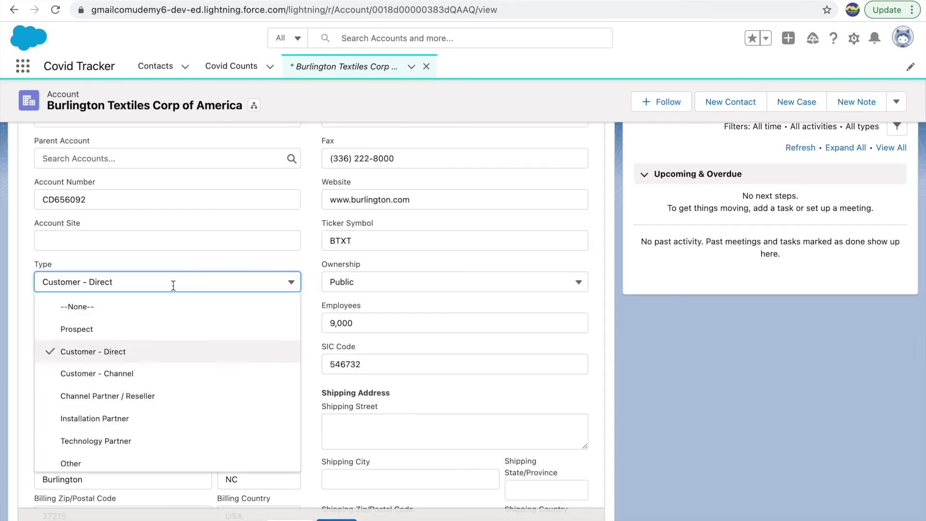
click(98, 325)
click(393, 277)
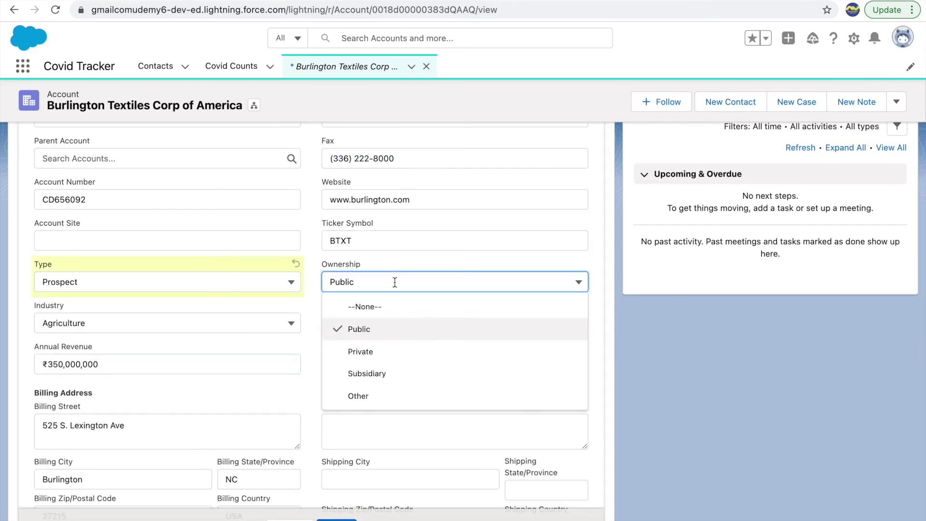
click(364, 351)
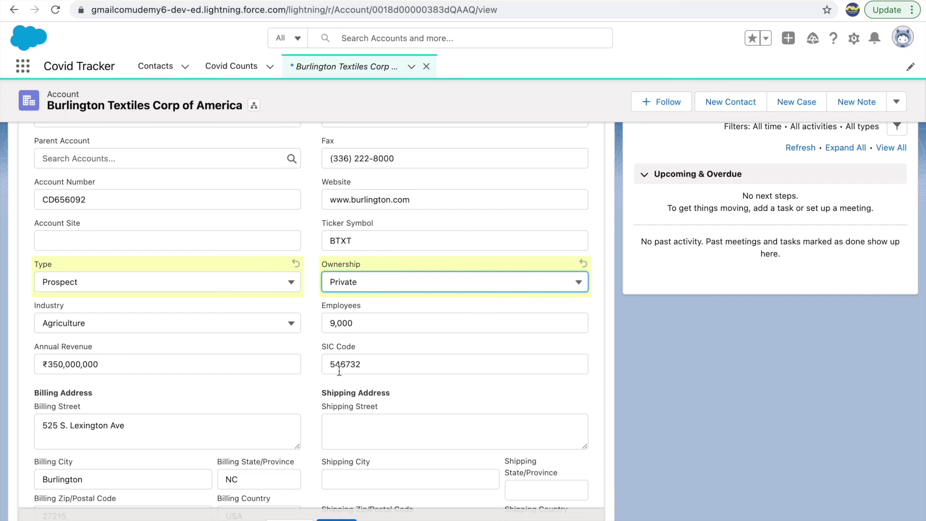
click(336, 512)
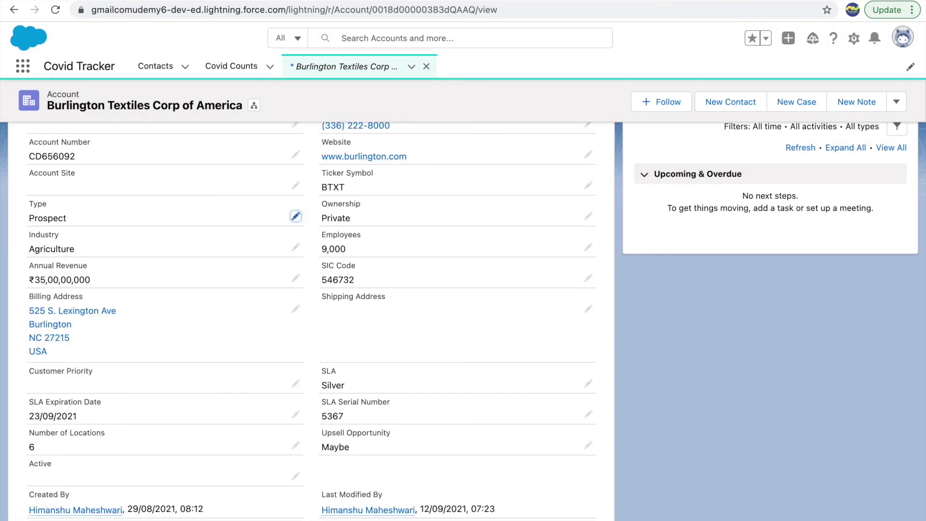
Set the account's Ownership to Public and Industry to Apparel, and save the record.
click(586, 215)
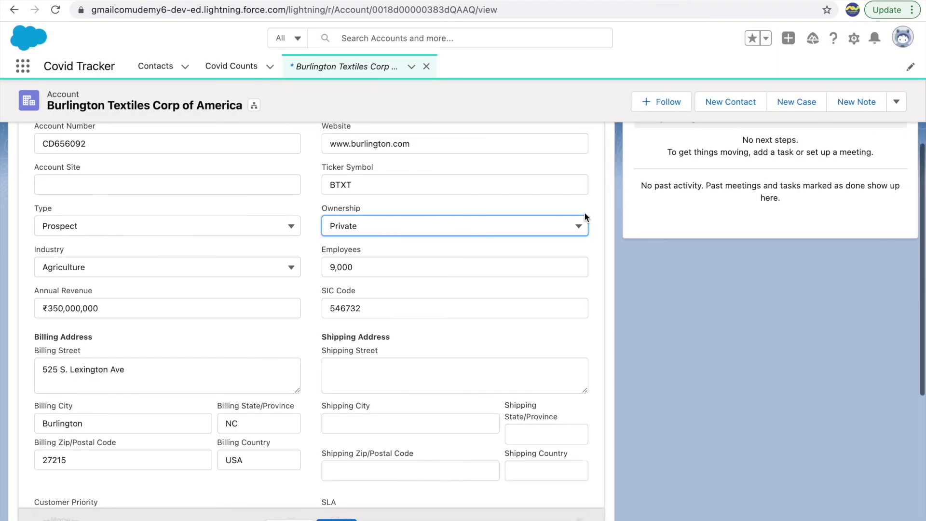
click(357, 230)
click(368, 275)
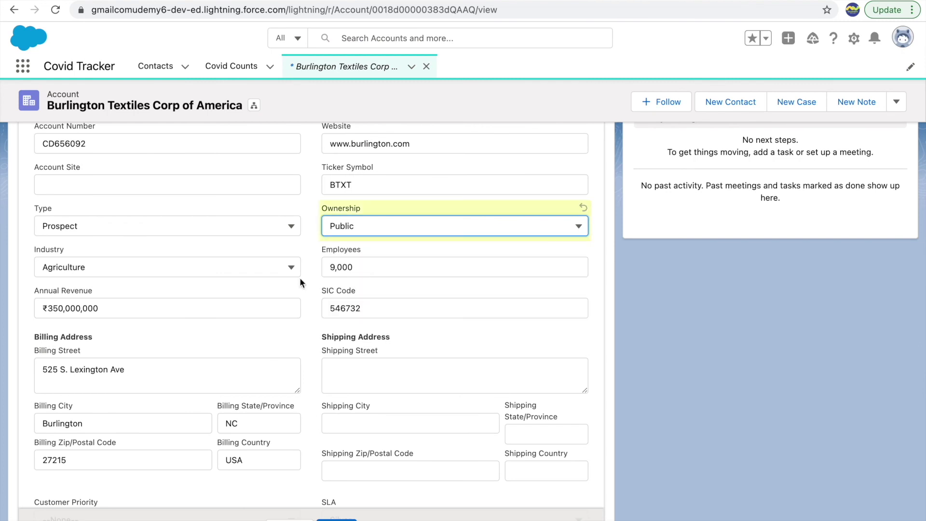
click(207, 267)
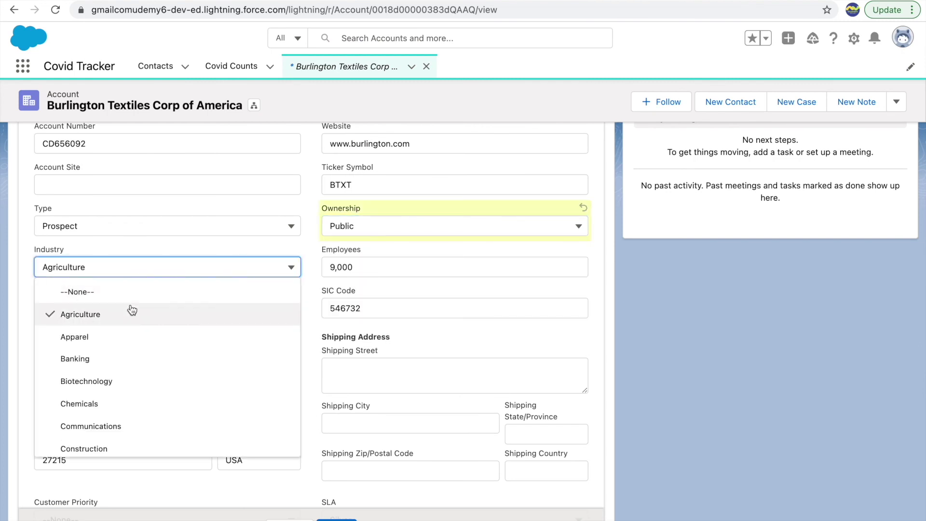
click(99, 336)
click(336, 518)
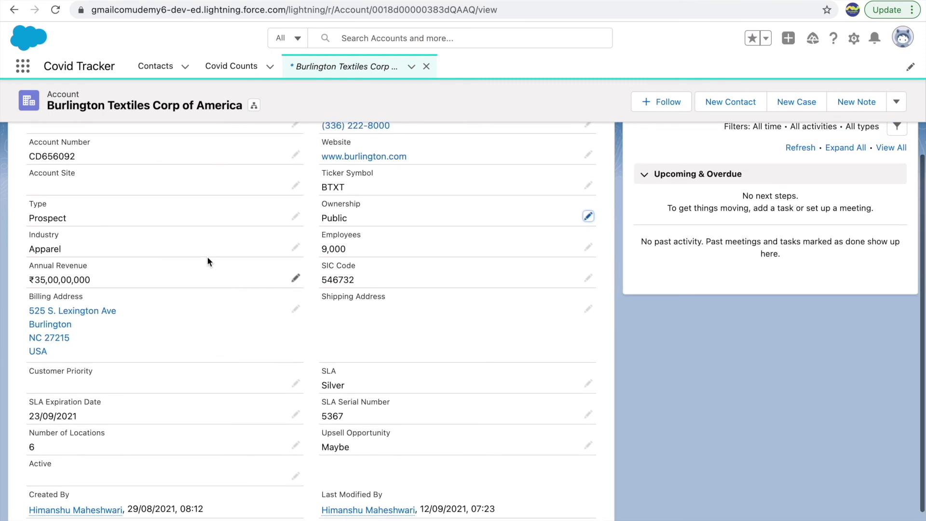
Set the account's Industry to Agriculture and try to save the record to test the validation rule.
double_click(207, 261)
click(204, 265)
click(87, 307)
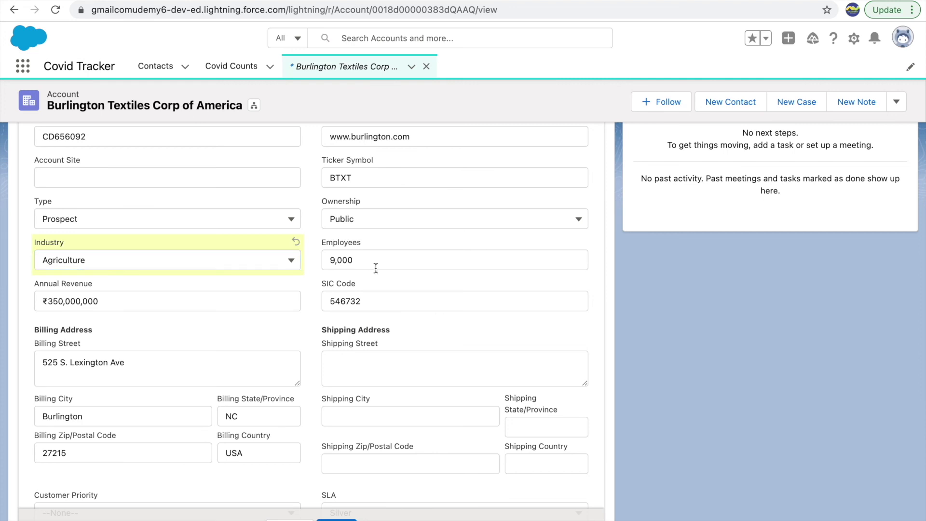
click(336, 260)
click(304, 288)
click(337, 519)
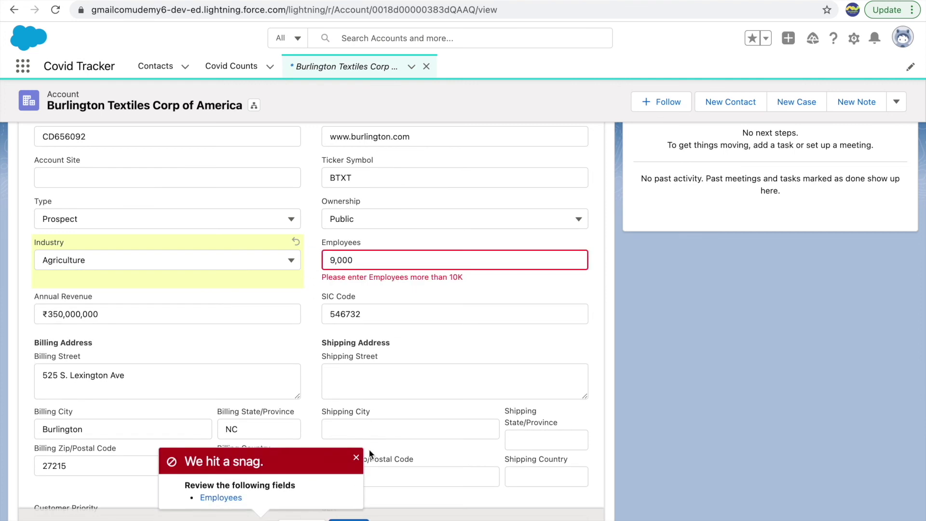
Review the error below the Employees field, set Employees to 19000 and save the account.
drag(323, 278, 473, 285)
click(494, 285)
click(346, 260)
text(1)
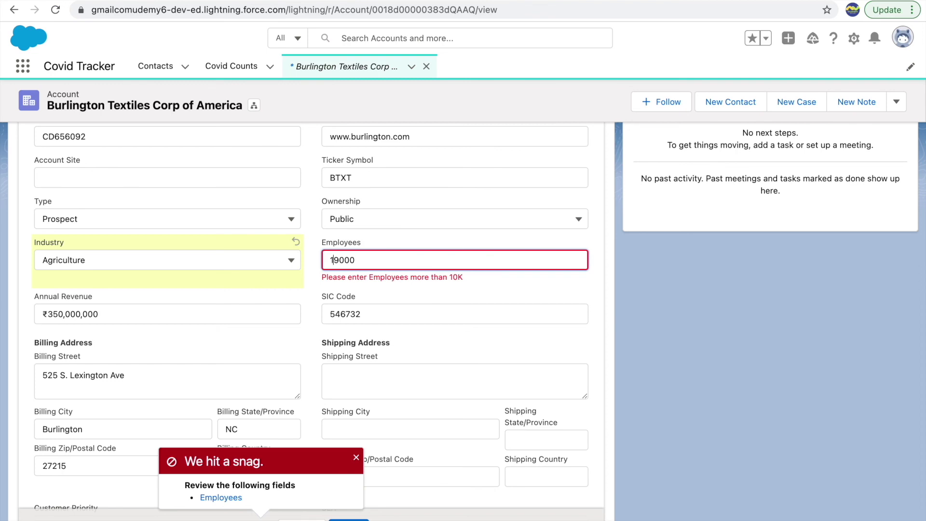
key(Return)
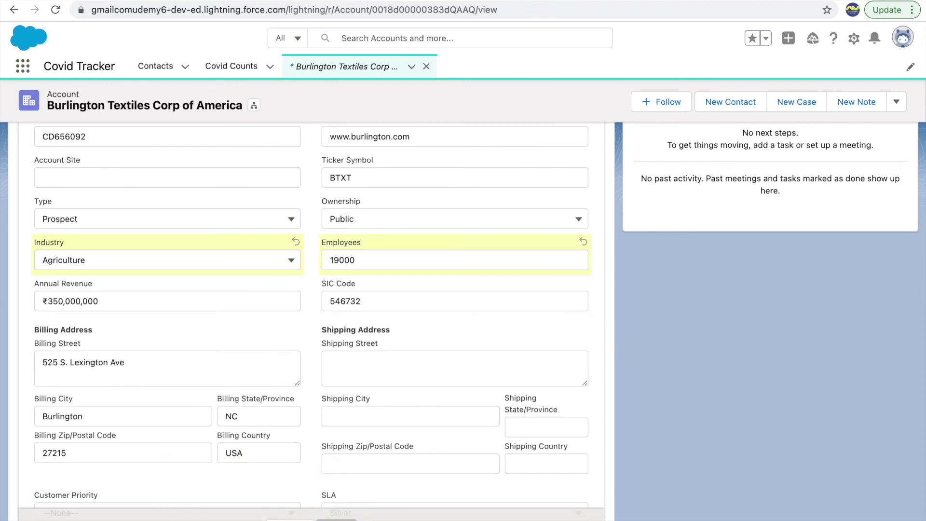